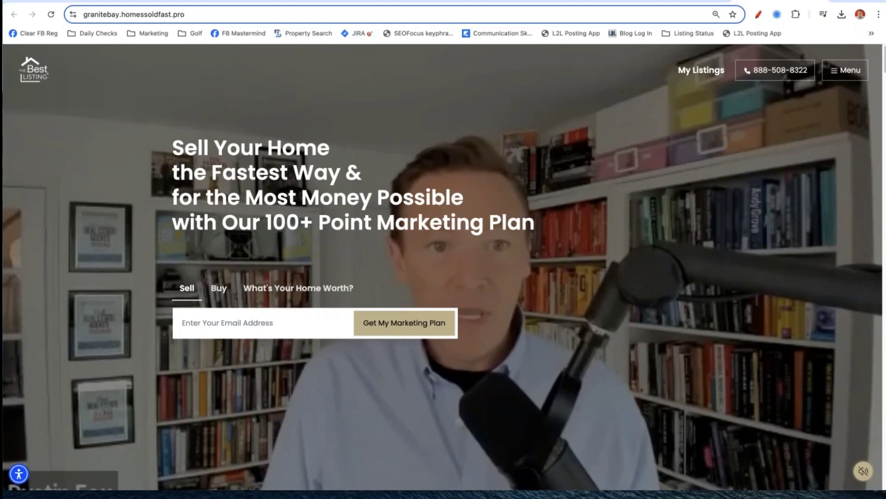
Look through the agent website's offer tiles, My Listings section and downloadable guides for home owners and buyers.
{"action": "scroll", "coordinate": [443, 268], "scroll_direction": "down", "scroll_amount": 7}
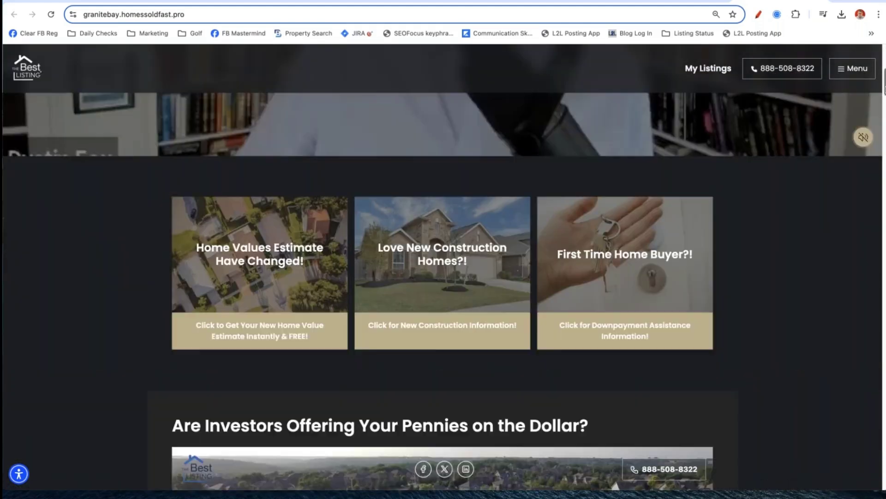
{"action": "scroll", "coordinate": [443, 268], "scroll_direction": "down", "scroll_amount": 6}
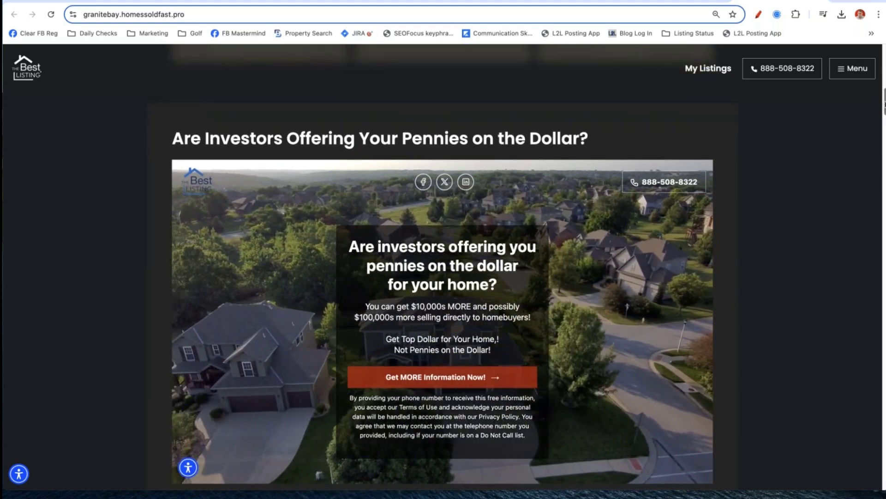
{"action": "scroll", "coordinate": [443, 267], "scroll_direction": "down", "scroll_amount": 9}
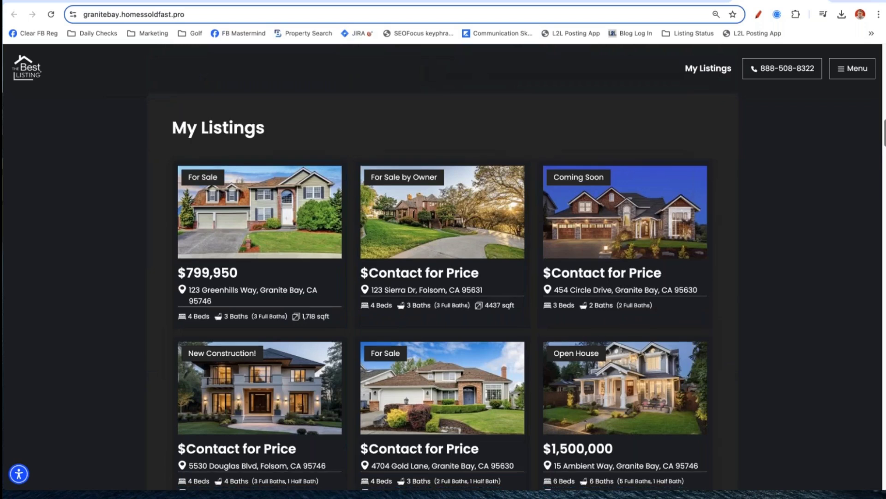
{"action": "scroll", "coordinate": [443, 267], "scroll_direction": "down", "scroll_amount": 17}
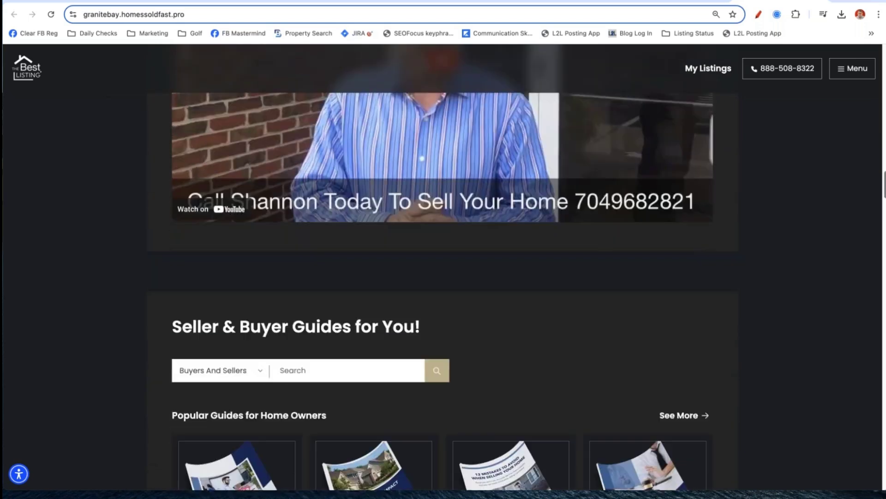
{"action": "scroll", "coordinate": [443, 267], "scroll_direction": "down", "scroll_amount": 6}
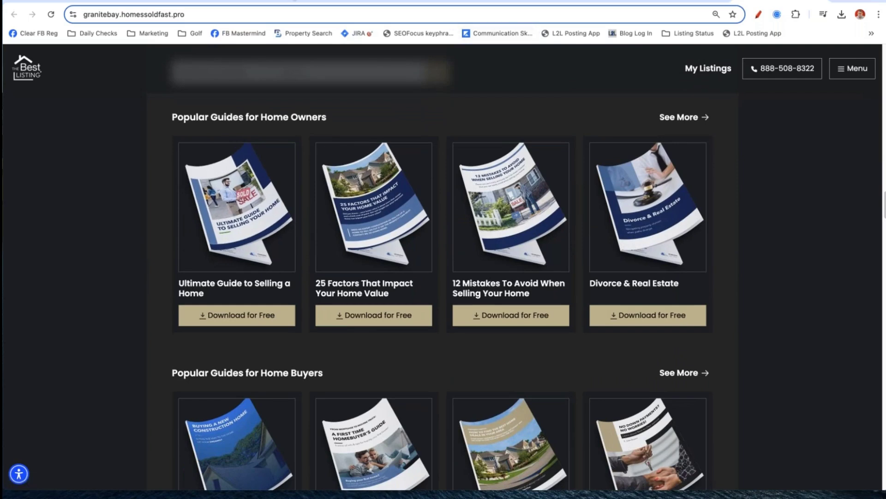
Switch to the Listings to Leads dashboard and open the email blast "Rates Lowered! More Affordable homes! Time to Buy!" for editing.
{"action": "left_click", "coordinate": [358, 1]}
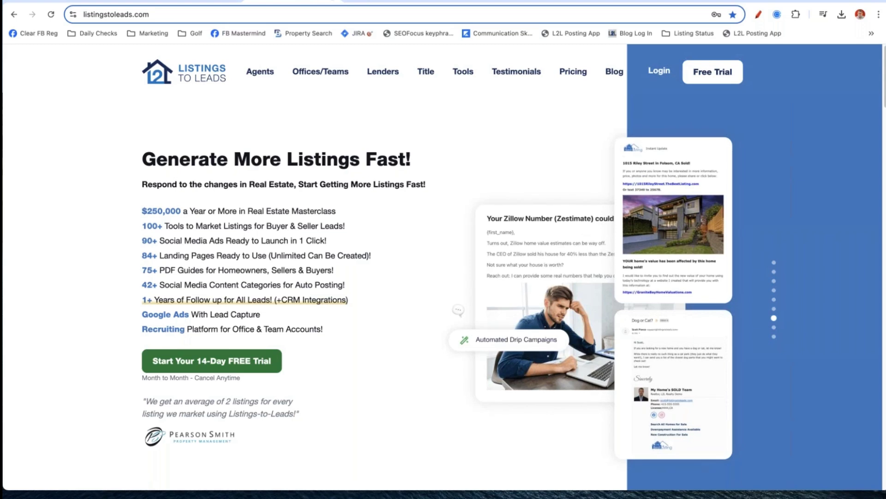
{"action": "left_click", "coordinate": [314, 2]}
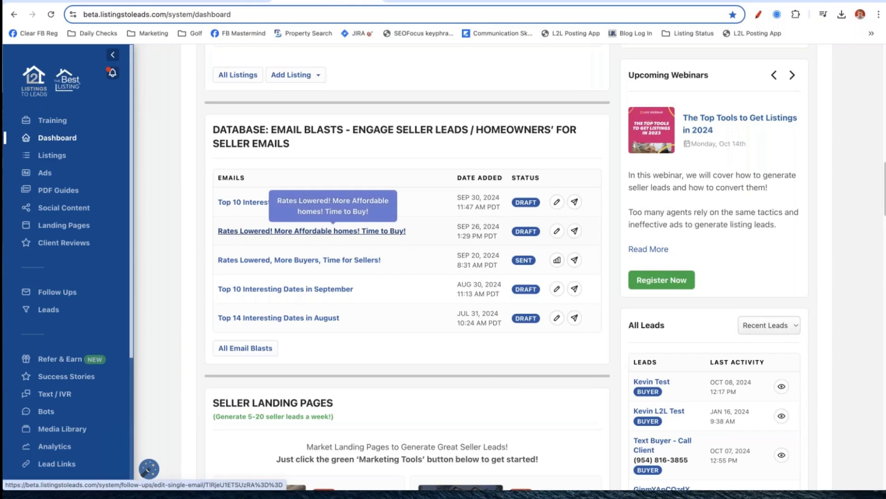
{"action": "left_click", "coordinate": [375, 231]}
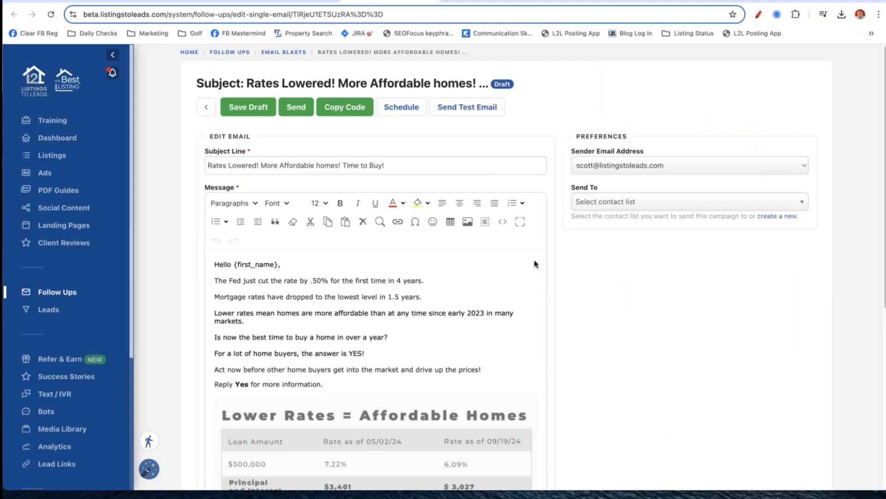
Review the message's opening lines about the Fed rate cut, mortgage rates and home affordability.
{"action": "scroll", "coordinate": [332, 201], "scroll_direction": "down", "scroll_amount": 3}
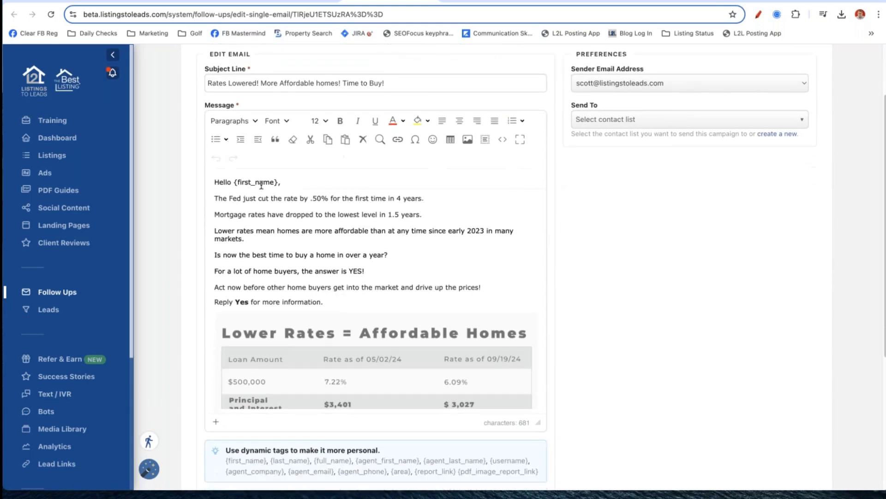
{"action": "left_click", "coordinate": [213, 195]}
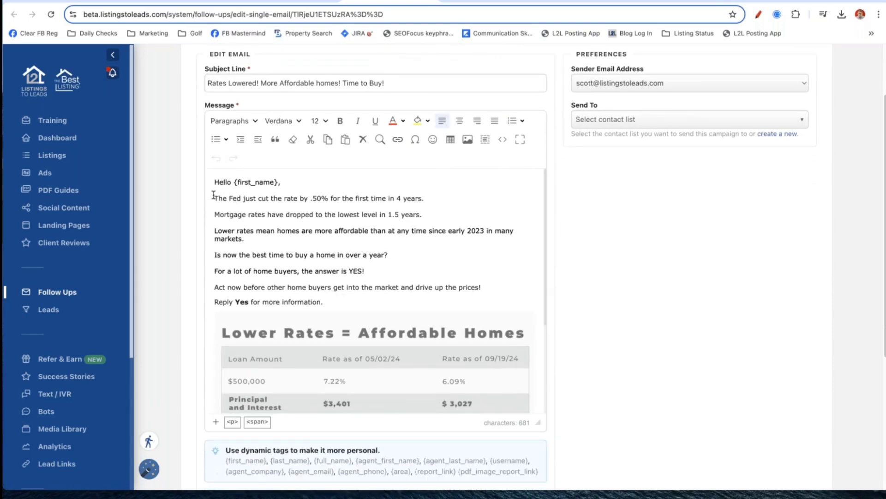
{"action": "key", "text": "shift+Down"}
{"action": "key", "text": "shift+Down"}
{"action": "key", "text": "shift+Down"}
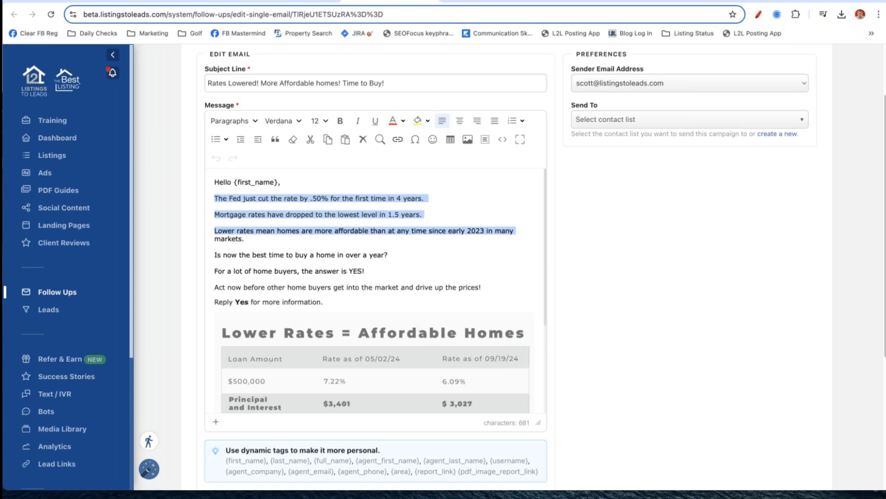
{"action": "left_click", "coordinate": [287, 228]}
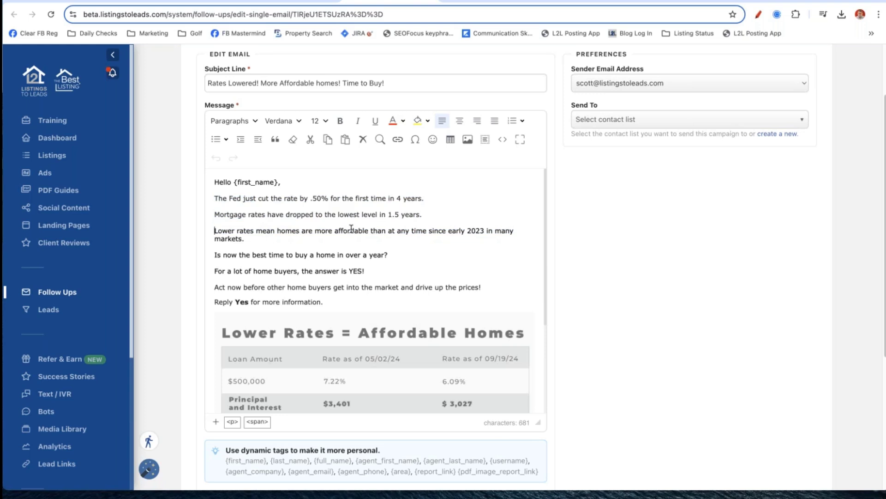
In the sentence about lower rates, replace "early" before 2023 with "mid".
{"action": "left_click", "coordinate": [465, 230]}
{"action": "key", "text": "BackSpace"}
{"action": "key", "text": "BackSpace"}
{"action": "key", "text": "BackSpace"}
{"action": "key", "text": "BackSpace"}
{"action": "key", "text": "BackSpace"}
{"action": "type", "text": "mid"}
Send a test of the email blast to the prefilled recipient address.
{"action": "left_click_drag", "start_coordinate": [544, 225], "coordinate": [560, 295]}
{"action": "scroll", "coordinate": [572, 314], "scroll_direction": "down", "scroll_amount": 1}
{"action": "scroll", "coordinate": [571, 318], "scroll_direction": "down", "scroll_amount": 5}
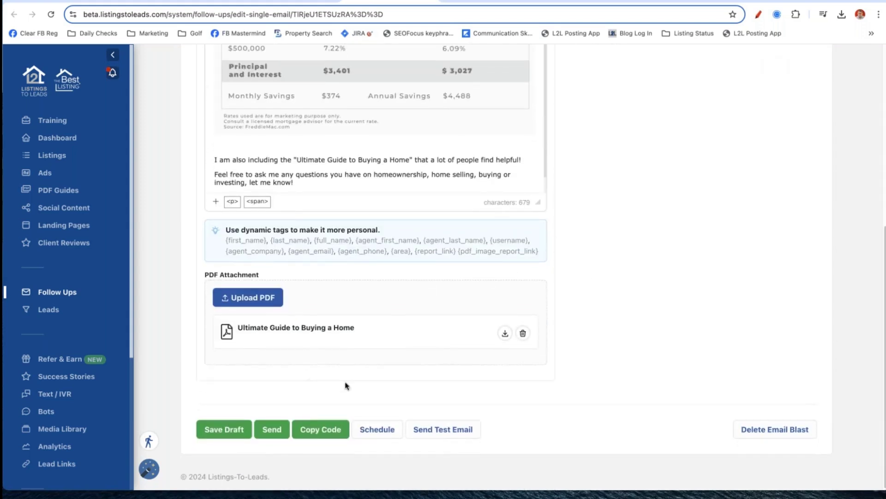
{"action": "left_click", "coordinate": [453, 432]}
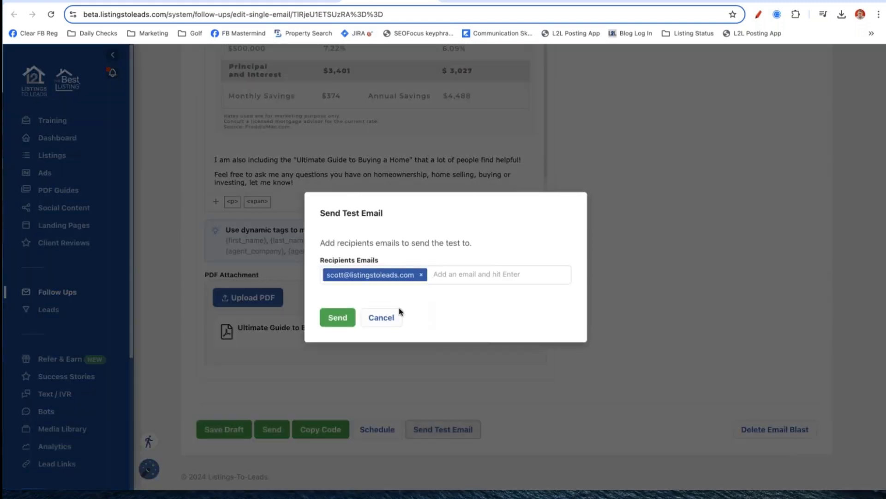
{"action": "left_click", "coordinate": [338, 317]}
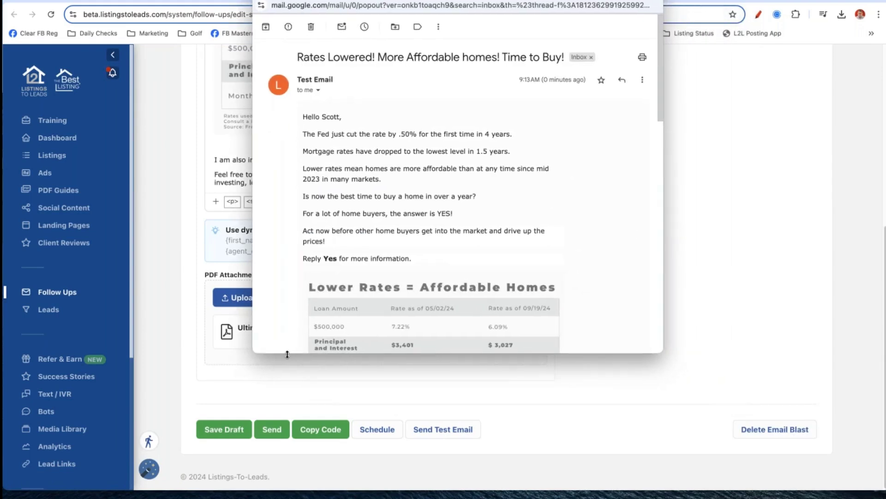
Check the received test email from the rates text through the guide banner to the signature, and return to the blast editor.
{"action": "scroll", "coordinate": [646, 112], "scroll_direction": "down", "scroll_amount": 2}
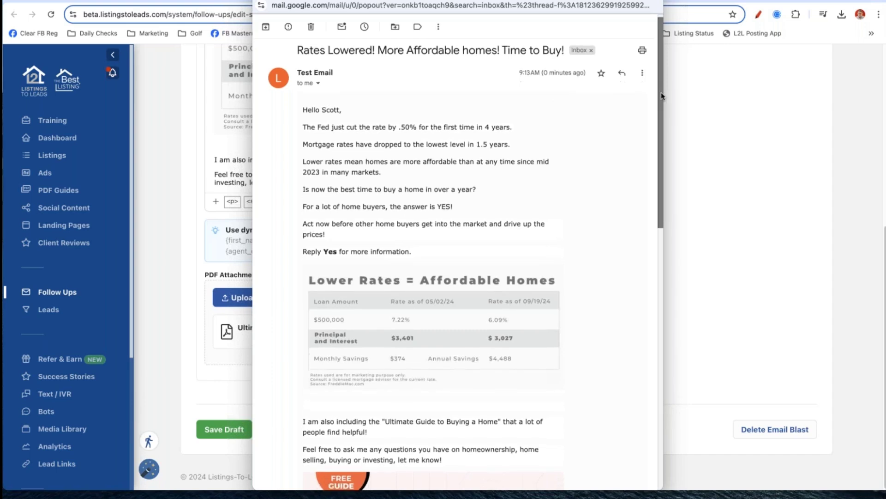
{"action": "left_click_drag", "start_coordinate": [662, 112], "coordinate": [669, 158]}
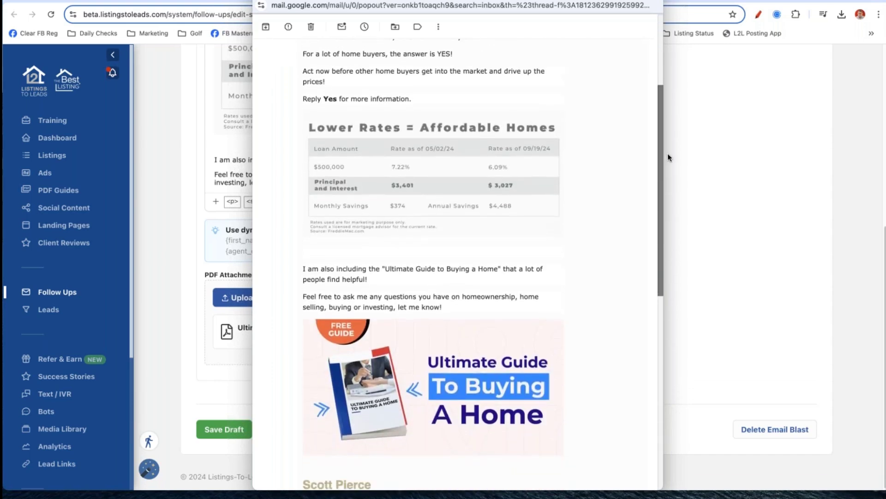
{"action": "left_click_drag", "start_coordinate": [668, 154], "coordinate": [668, 215]}
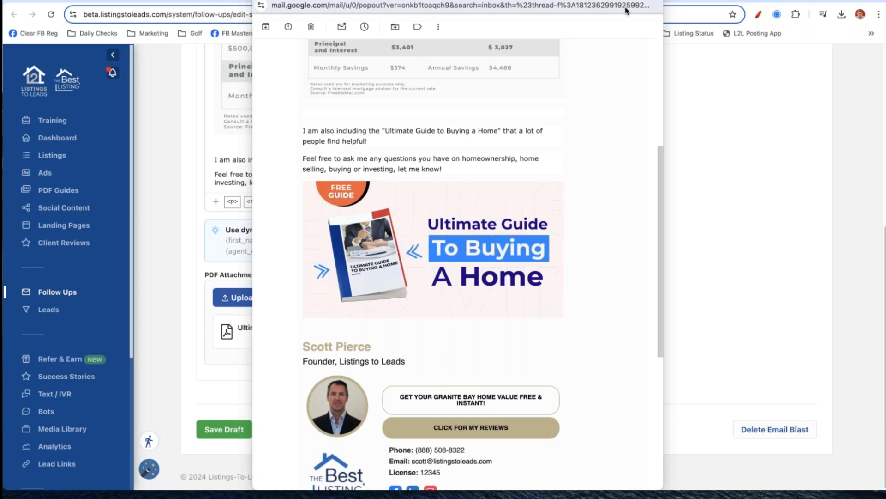
{"action": "left_click", "coordinate": [173, 175]}
Set the email blast's recipient list to Buyer Leads and copy the email's code.
{"action": "scroll", "coordinate": [172, 175], "scroll_direction": "up", "scroll_amount": 2}
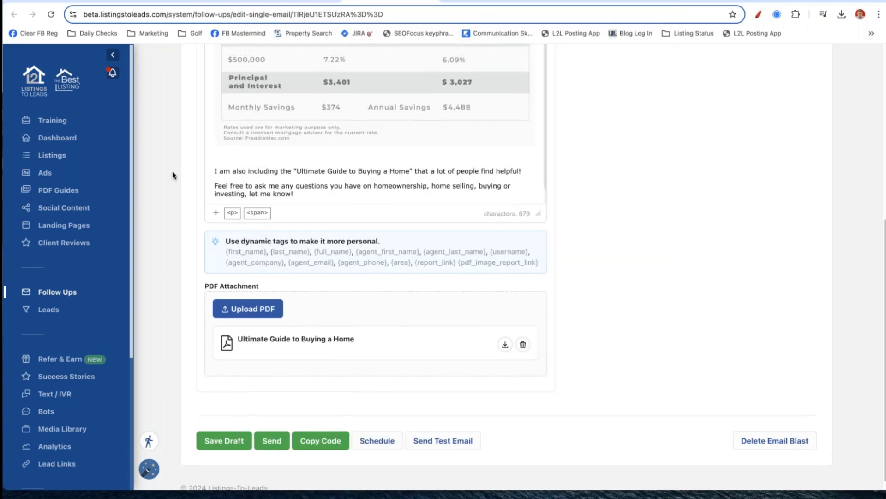
{"action": "scroll", "coordinate": [172, 176], "scroll_direction": "up", "scroll_amount": 4}
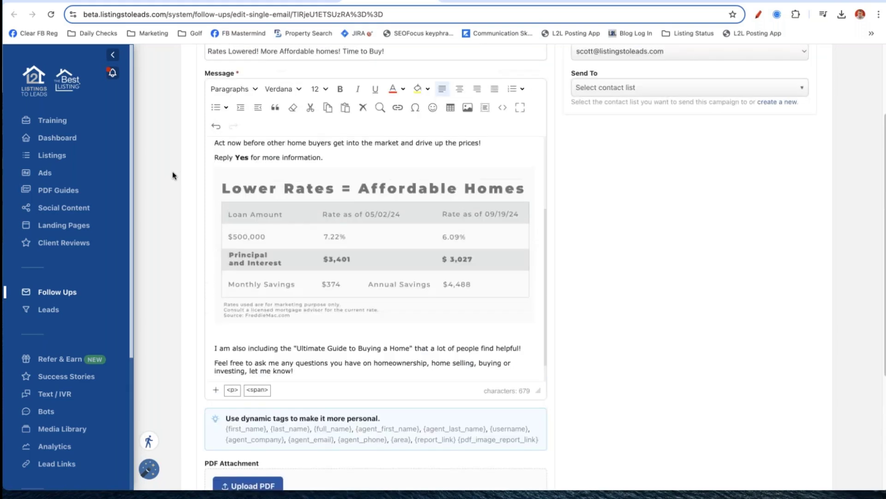
{"action": "scroll", "coordinate": [173, 175], "scroll_direction": "up", "scroll_amount": 3}
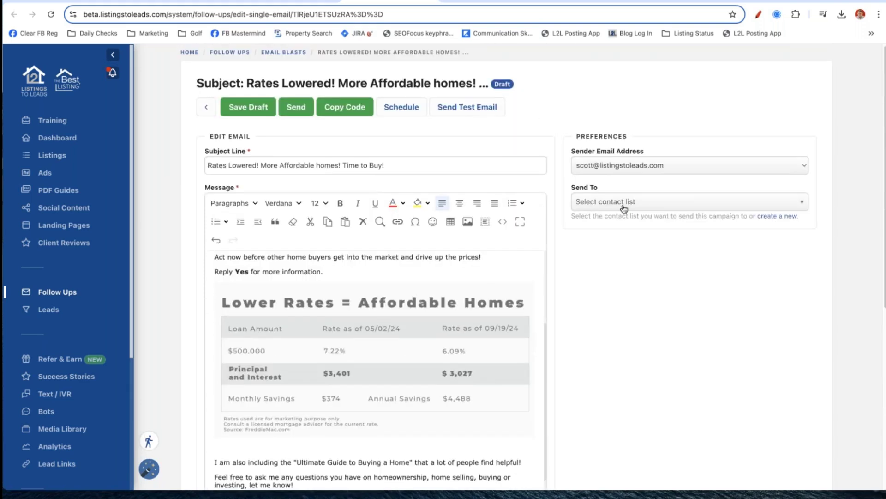
{"action": "left_click", "coordinate": [624, 206]}
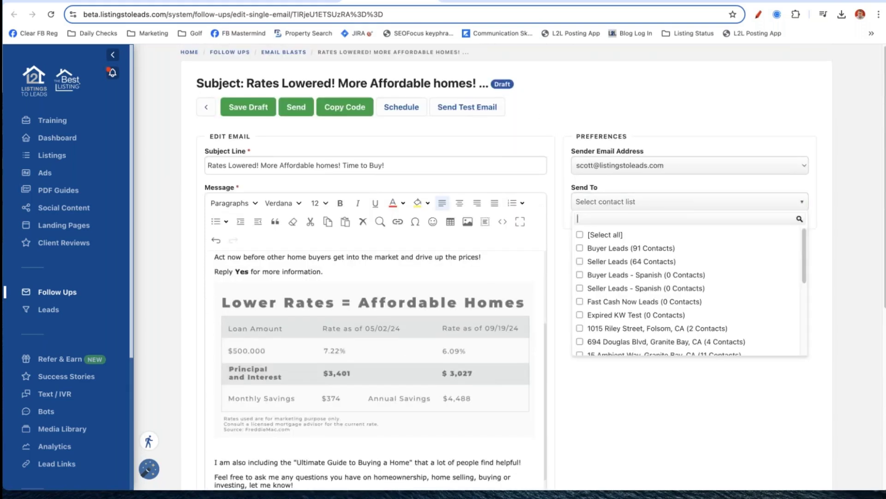
{"action": "left_click", "coordinate": [598, 250]}
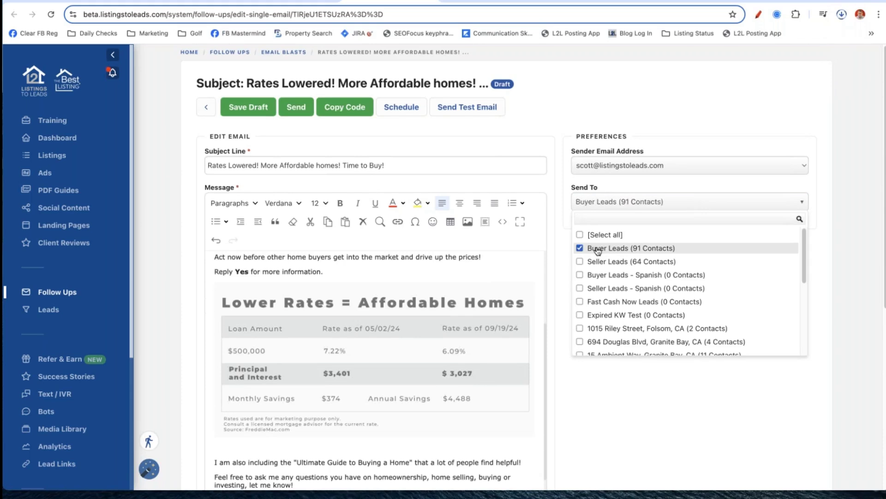
{"action": "left_click", "coordinate": [559, 231]}
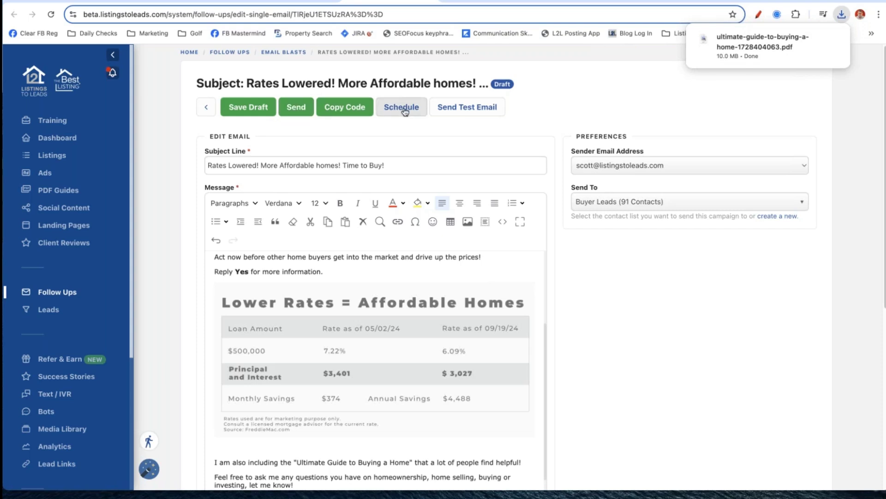
{"action": "left_click", "coordinate": [339, 111]}
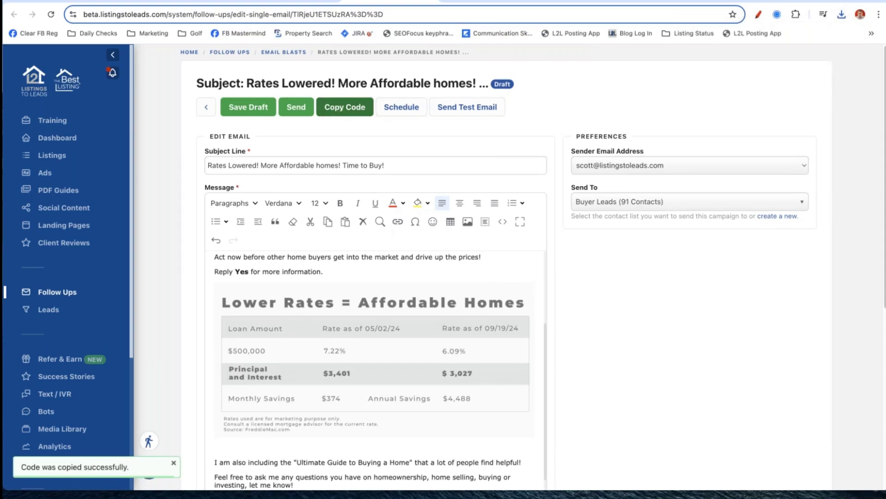
Switch to LionDesk and start a bulk email from the Contacts list.
{"action": "left_click", "coordinate": [450, 5]}
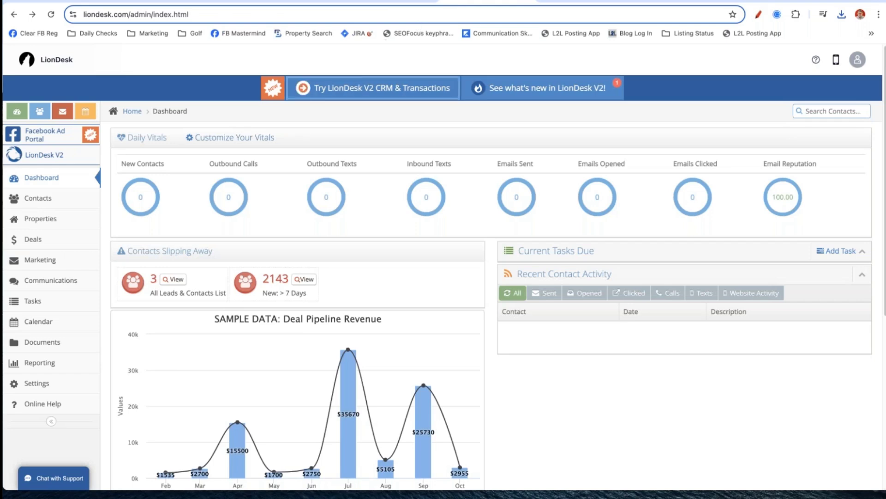
{"action": "left_click", "coordinate": [36, 200]}
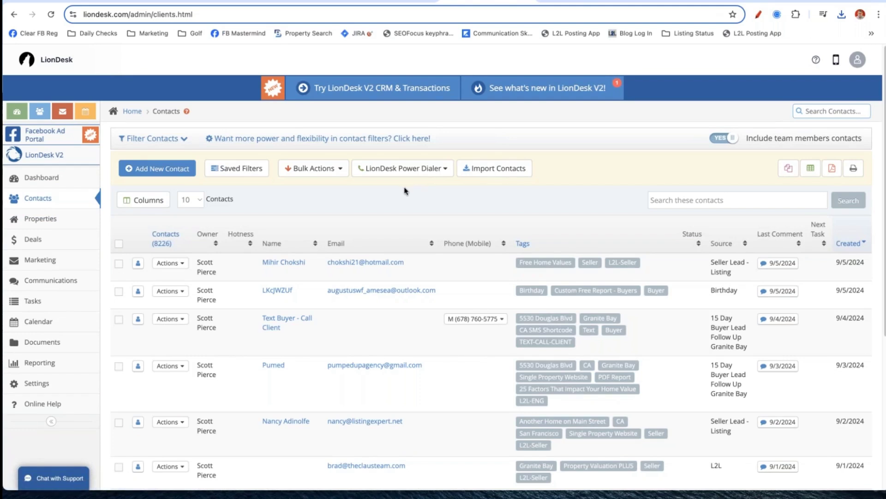
{"action": "left_click", "coordinate": [309, 168]}
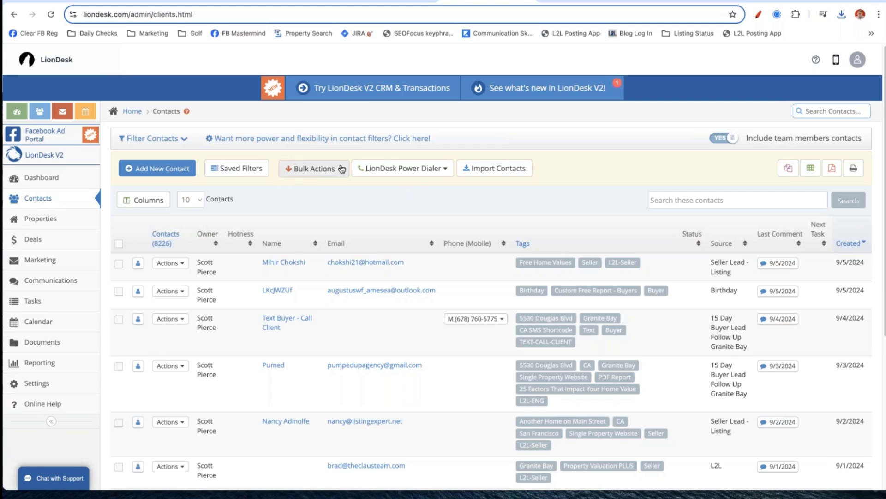
{"action": "mouse_move", "coordinate": [325, 191]}
{"action": "left_click", "coordinate": [409, 188]}
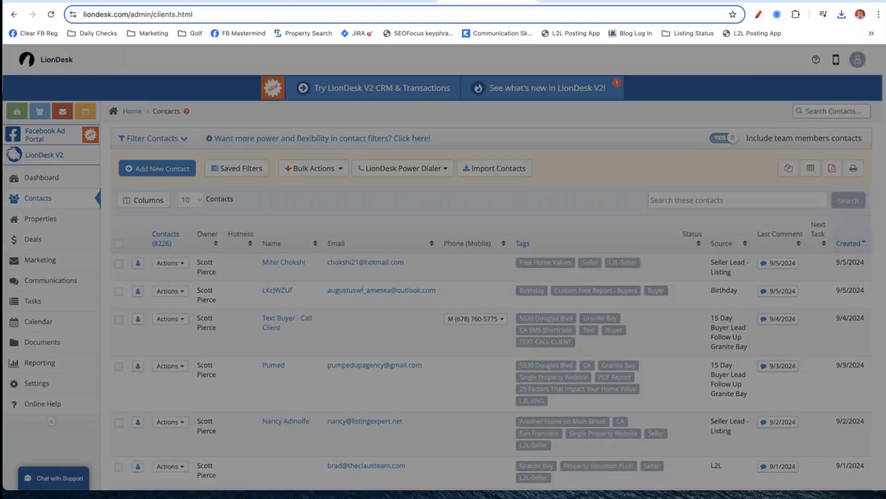
{"action": "scroll", "coordinate": [393, 185], "scroll_direction": "down", "scroll_amount": 7}
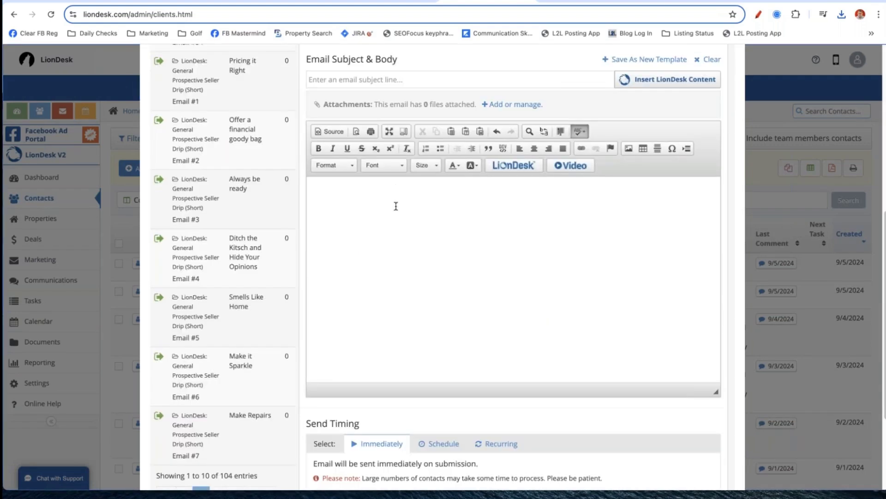
Replace the bulk email body's HTML source with the copied email code and check the rendered message down to the signature.
{"action": "left_click", "coordinate": [336, 131]}
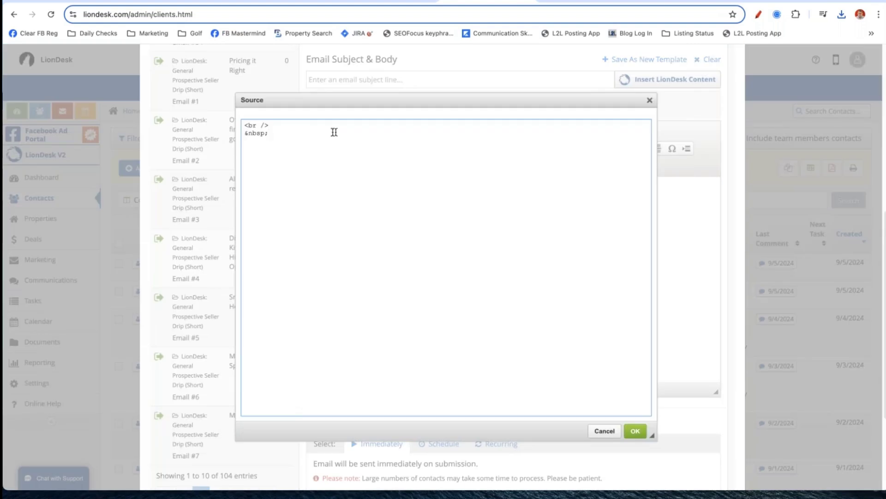
{"action": "key", "text": "shift+Down"}
{"action": "key", "text": "ctrl+a"}
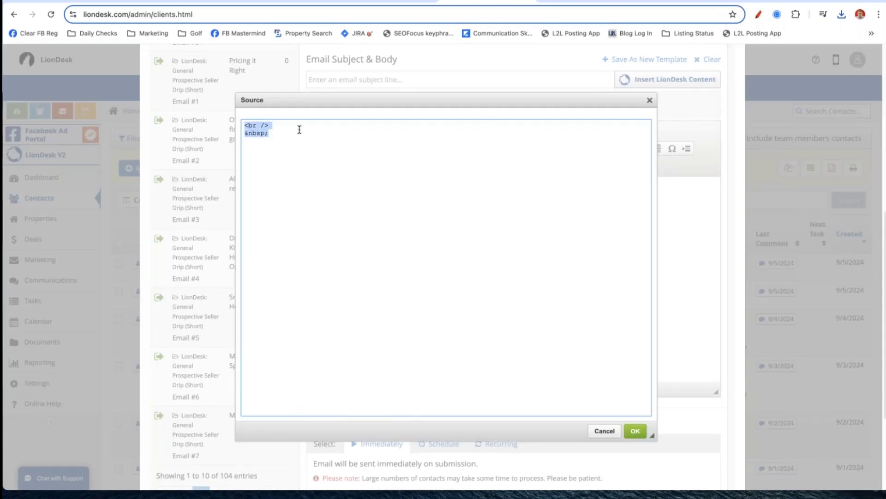
{"action": "key", "text": "ctrl+v"}
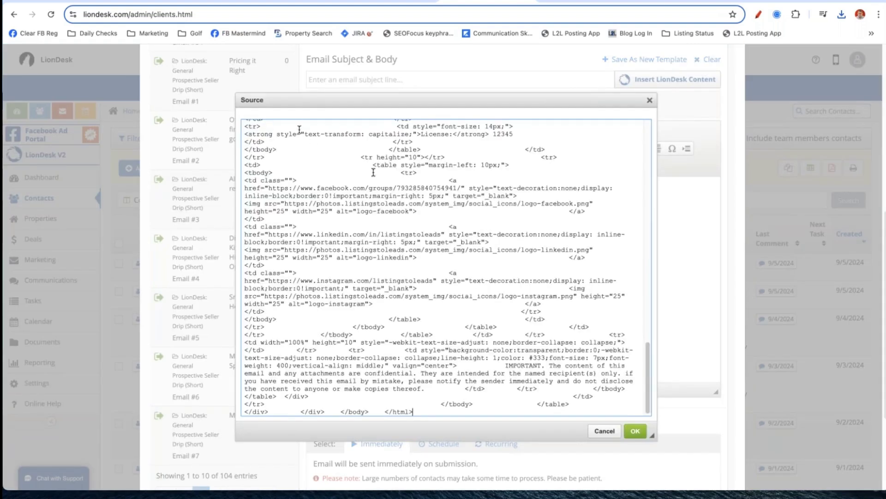
{"action": "left_click", "coordinate": [635, 431]}
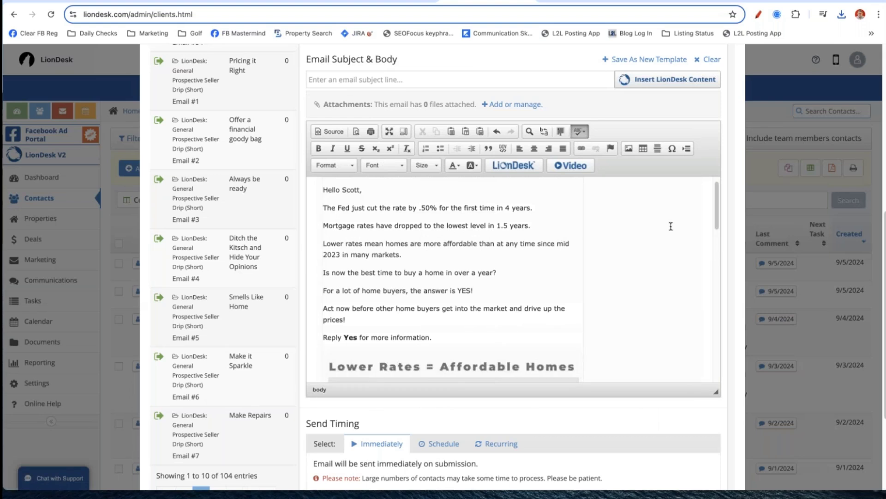
{"action": "mouse_move", "coordinate": [718, 198]}
{"action": "left_mouse_down"}
{"action": "mouse_move", "coordinate": [730, 275]}
{"action": "mouse_move", "coordinate": [725, 337]}
{"action": "left_mouse_up"}
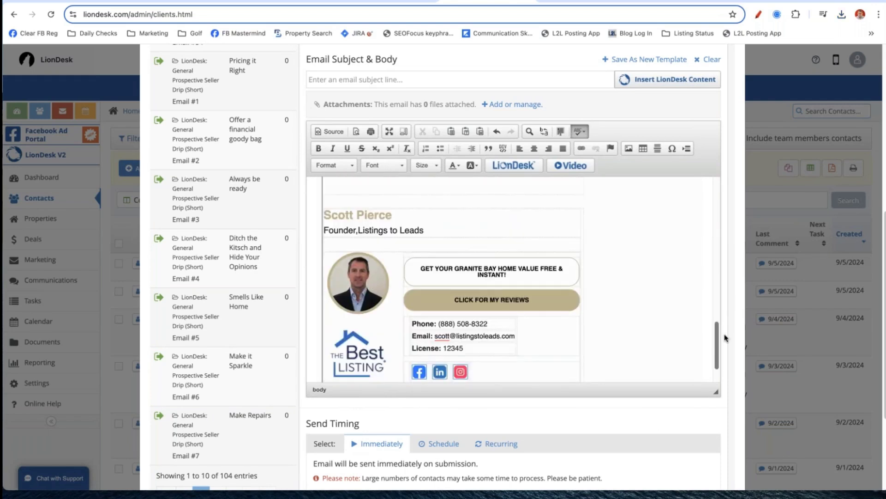
Insert "I CAN STILL EDIT THIS EMAIL BEFORE SENDING" after "dropped" in the mortgage rates sentence of the bulk email body.
{"action": "left_click", "coordinate": [569, 271]}
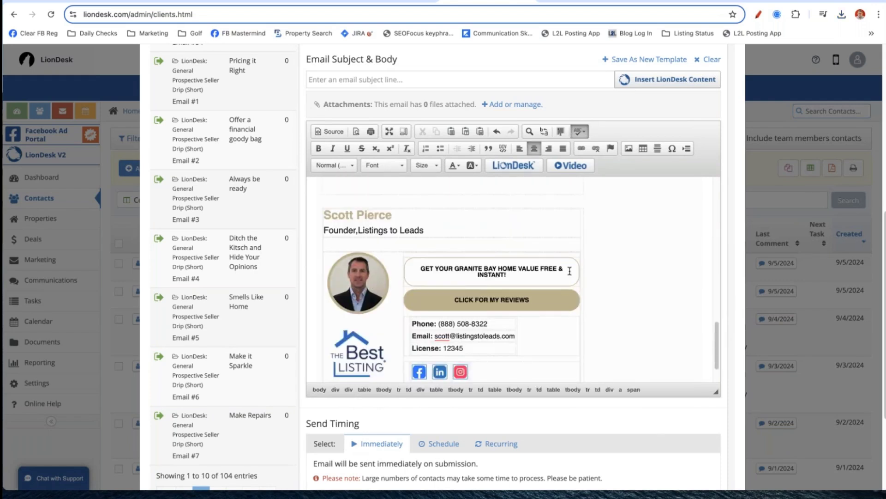
{"action": "left_click_drag", "start_coordinate": [717, 353], "coordinate": [724, 267]}
{"action": "scroll", "coordinate": [408, 242], "scroll_direction": "up", "scroll_amount": 5}
{"action": "left_click", "coordinate": [408, 242]}
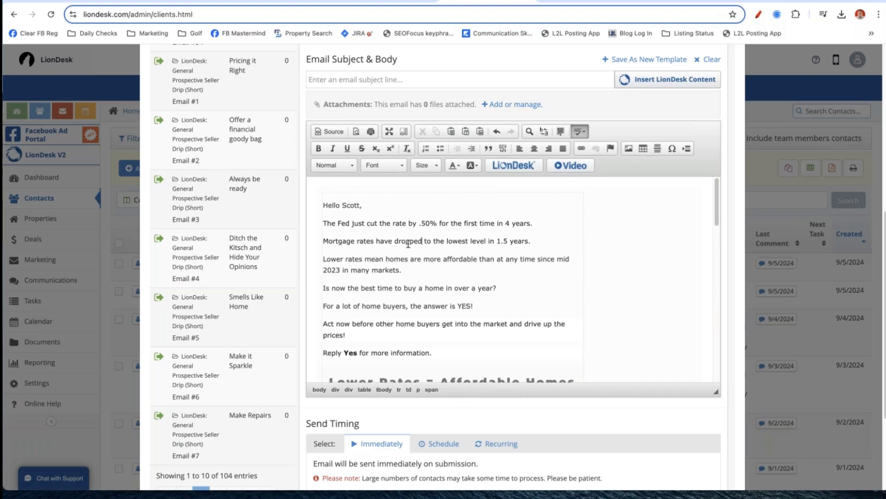
{"action": "type", "text": "1 CAN STILL EDI"}
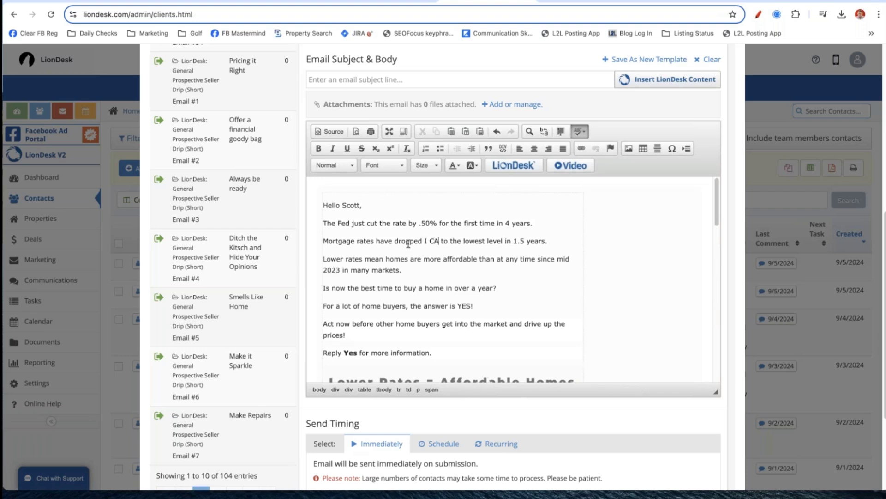
{"action": "type", "text": "T THIS EMAIL BE"}
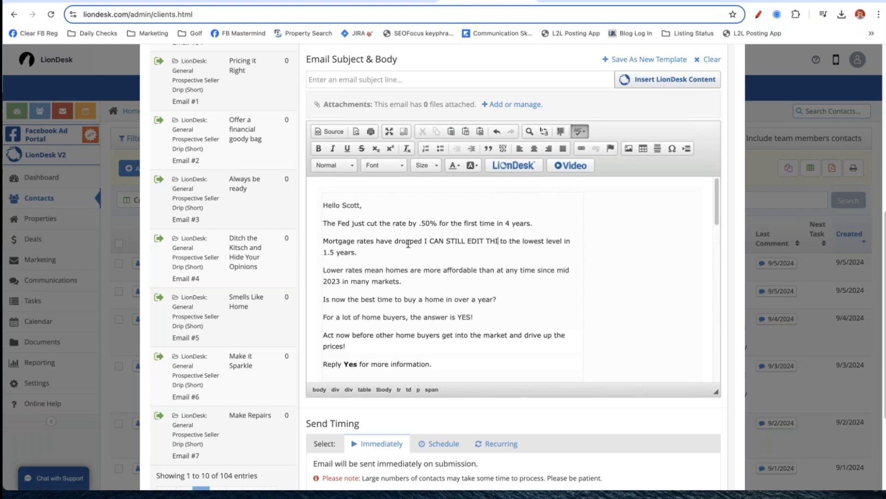
{"action": "type", "text": "FORE SENDING"}
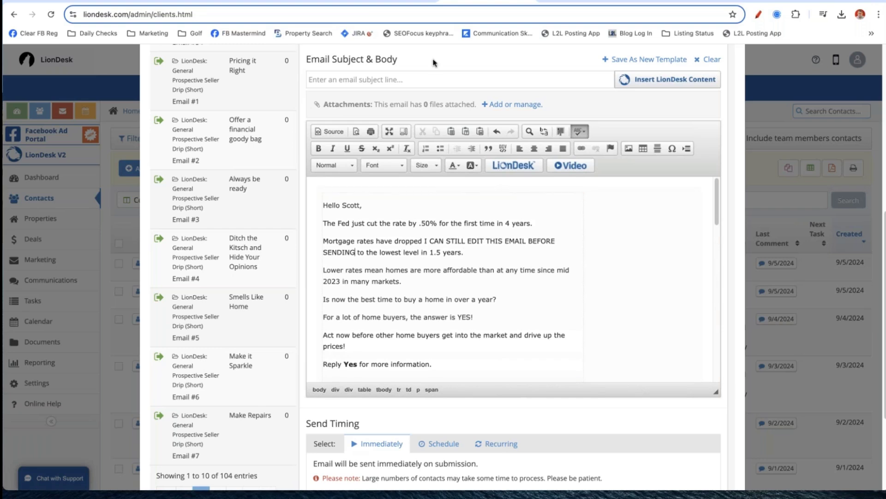
Switch back to Listings to Leads and open the "Top 10 Interesting Dates in October" draft from the email blasts list.
{"action": "left_click", "coordinate": [388, 1]}
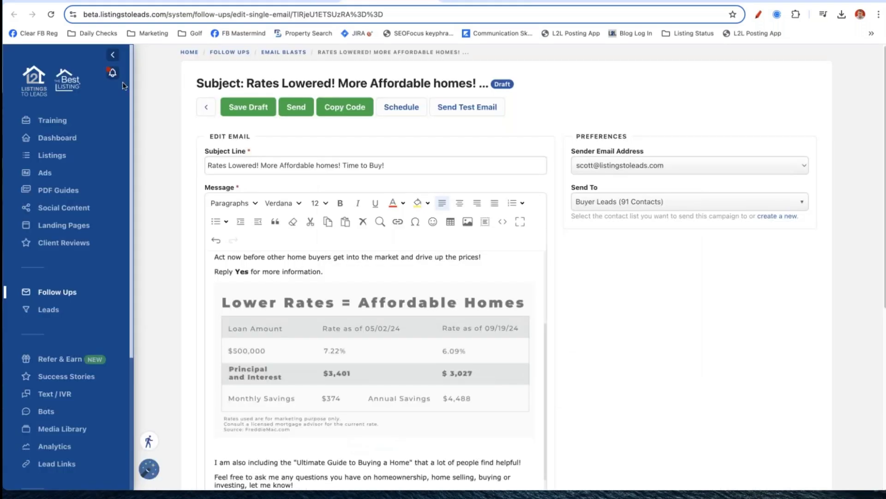
{"action": "left_click", "coordinate": [206, 107]}
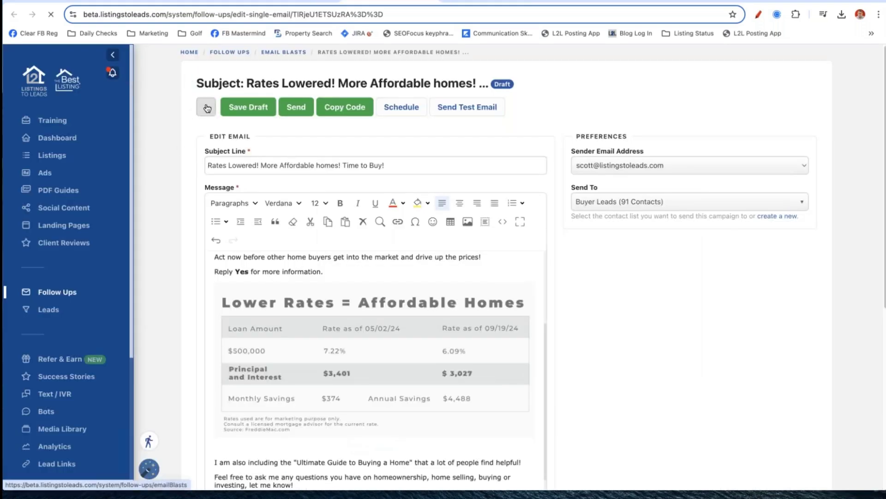
{"action": "scroll", "coordinate": [157, 185], "scroll_direction": "down", "scroll_amount": 4}
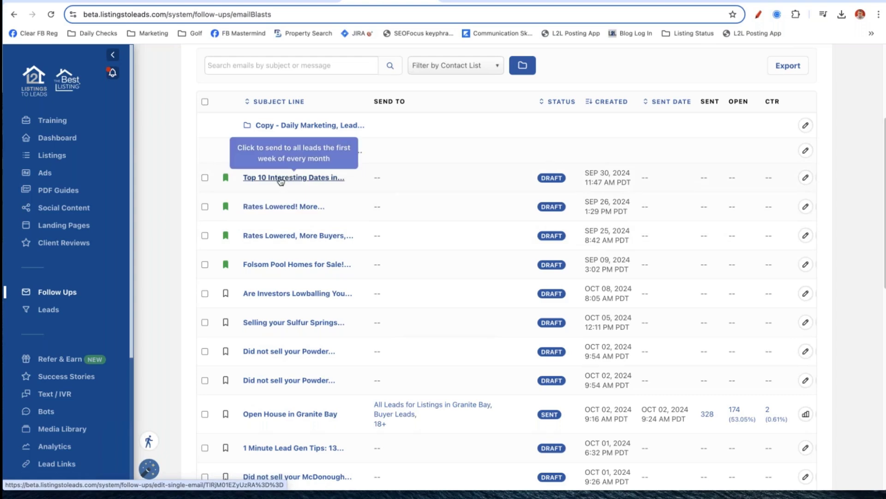
{"action": "left_click", "coordinate": [302, 182]}
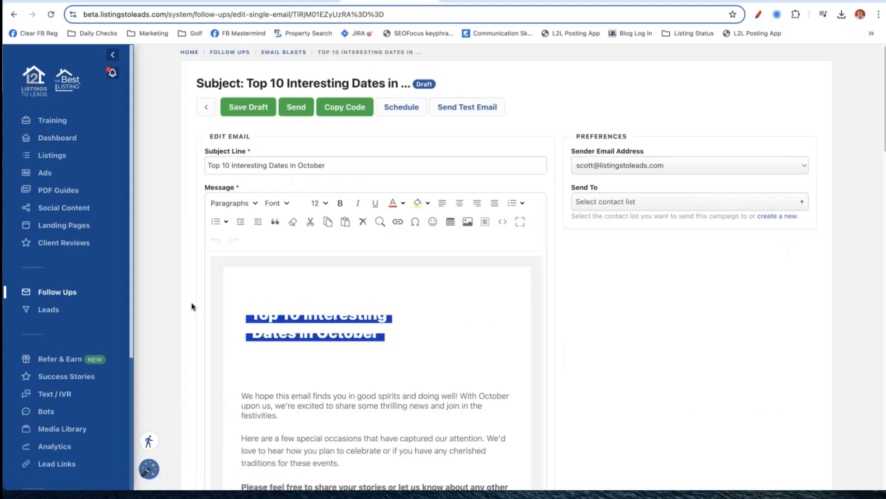
Review the October dates email from the pumpkin banner through the holiday entries to Halloween, and return to its beginning.
{"action": "scroll", "coordinate": [193, 305], "scroll_direction": "down", "scroll_amount": 1}
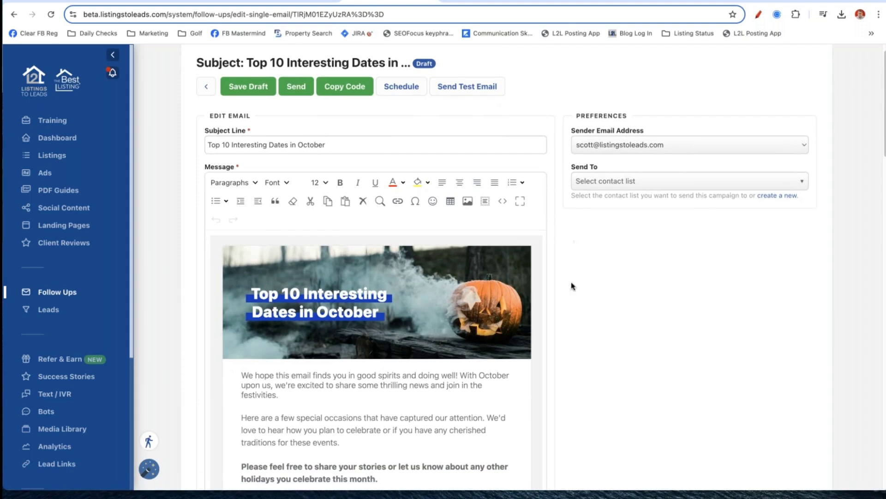
{"action": "scroll", "coordinate": [572, 298], "scroll_direction": "down", "scroll_amount": 2}
{"action": "scroll", "coordinate": [551, 248], "scroll_direction": "down", "scroll_amount": 6}
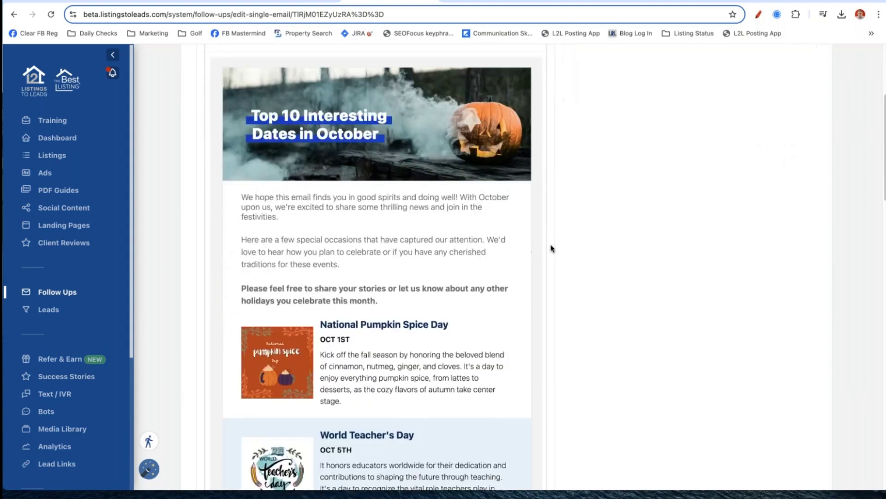
{"action": "left_click_drag", "start_coordinate": [884, 142], "coordinate": [884, 229]}
{"action": "scroll", "coordinate": [884, 229], "scroll_direction": "down", "scroll_amount": 3}
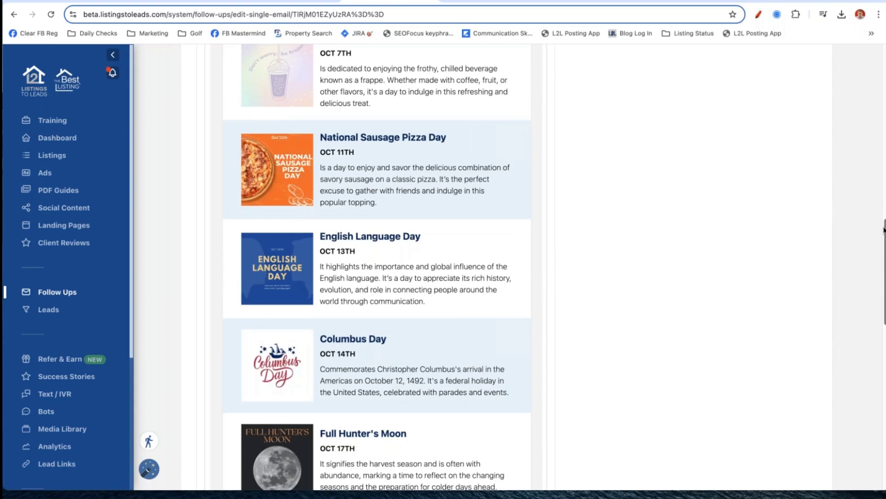
{"action": "left_click_drag", "start_coordinate": [884, 229], "coordinate": [884, 303]}
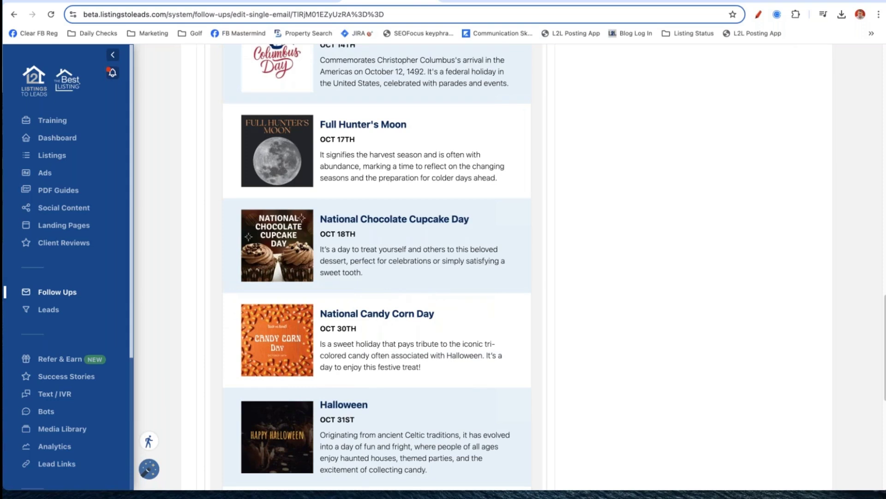
{"action": "scroll", "coordinate": [590, 157], "scroll_direction": "up", "scroll_amount": 2}
{"action": "scroll", "coordinate": [589, 153], "scroll_direction": "up", "scroll_amount": 6}
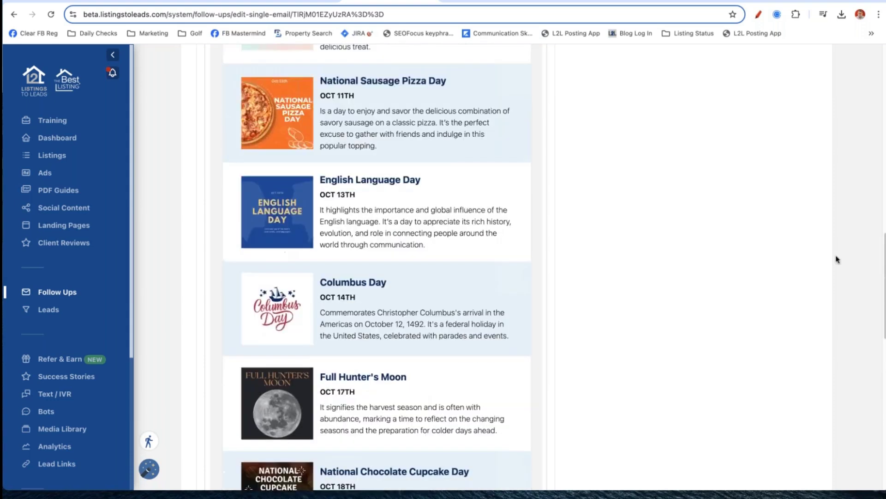
{"action": "left_click_drag", "start_coordinate": [883, 269], "coordinate": [883, 74]}
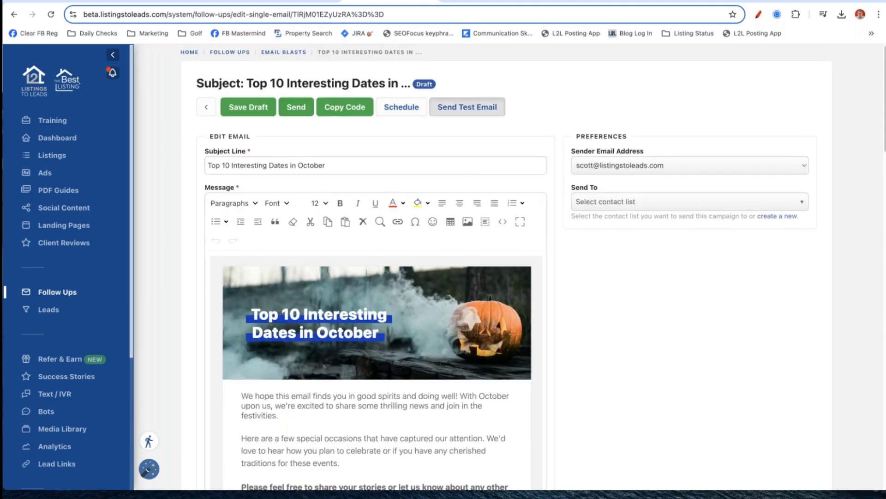
Send a test of the October dates email and bring up the received message in an enlarged window.
{"action": "left_click", "coordinate": [467, 107]}
{"action": "left_click", "coordinate": [335, 317]}
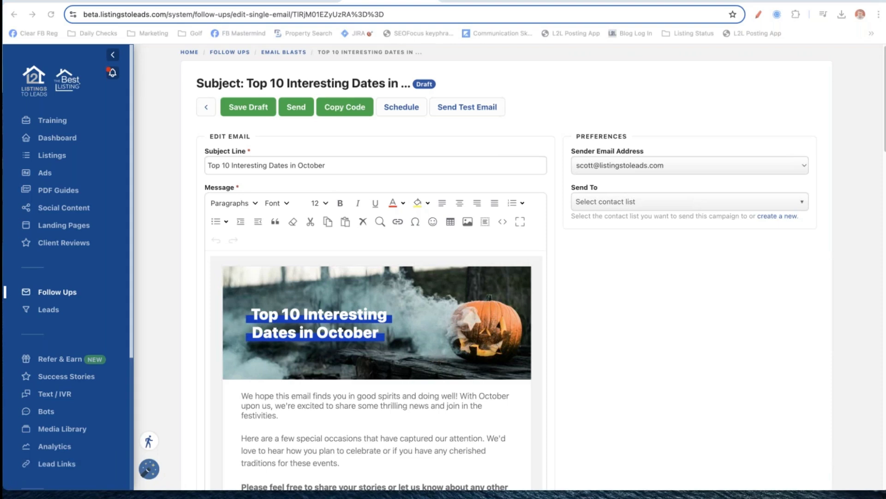
{"action": "left_click_drag", "start_coordinate": [882, 6], "coordinate": [307, 6]}
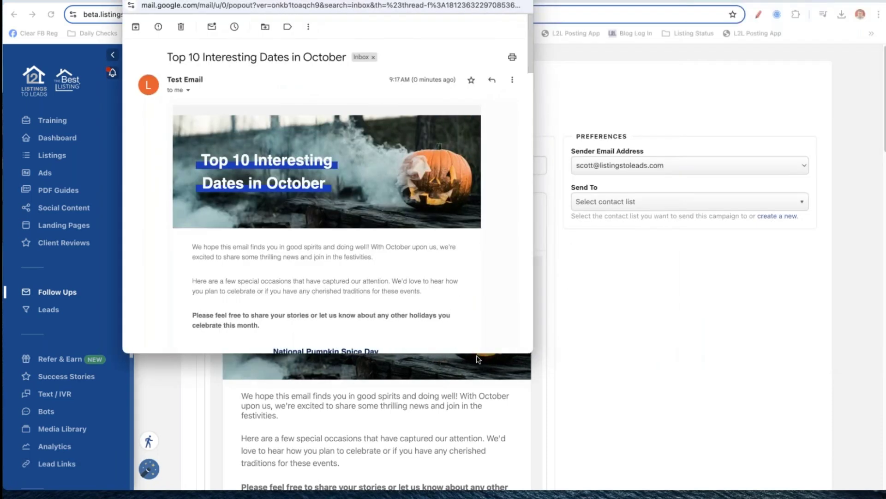
{"action": "left_click_drag", "start_coordinate": [469, 352], "coordinate": [471, 489]}
Check the received test email's signature and holiday entries, including Full Hunter's Moon, and close the message.
{"action": "mouse_move", "coordinate": [529, 113]}
{"action": "left_mouse_down"}
{"action": "mouse_move", "coordinate": [550, 289]}
{"action": "mouse_move", "coordinate": [527, 327]}
{"action": "mouse_move", "coordinate": [528, 427]}
{"action": "left_mouse_up"}
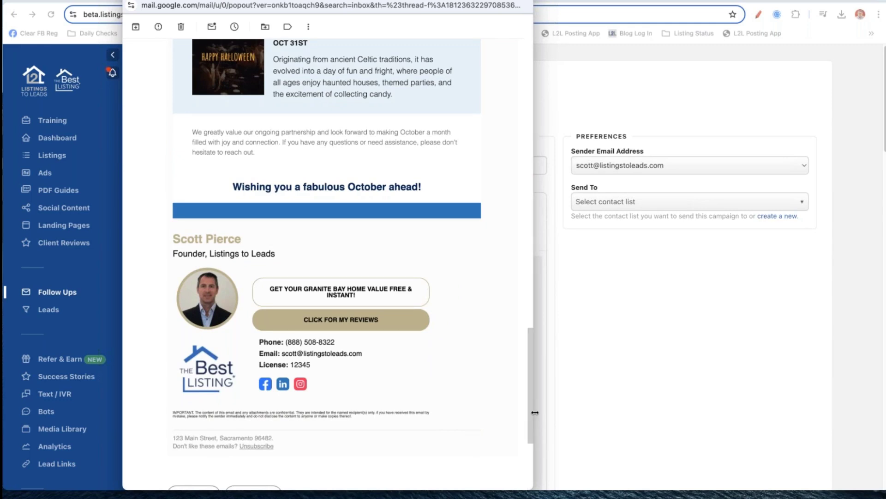
{"action": "left_click_drag", "start_coordinate": [530, 414], "coordinate": [524, 293]}
{"action": "left_click_drag", "start_coordinate": [275, 227], "coordinate": [442, 283]}
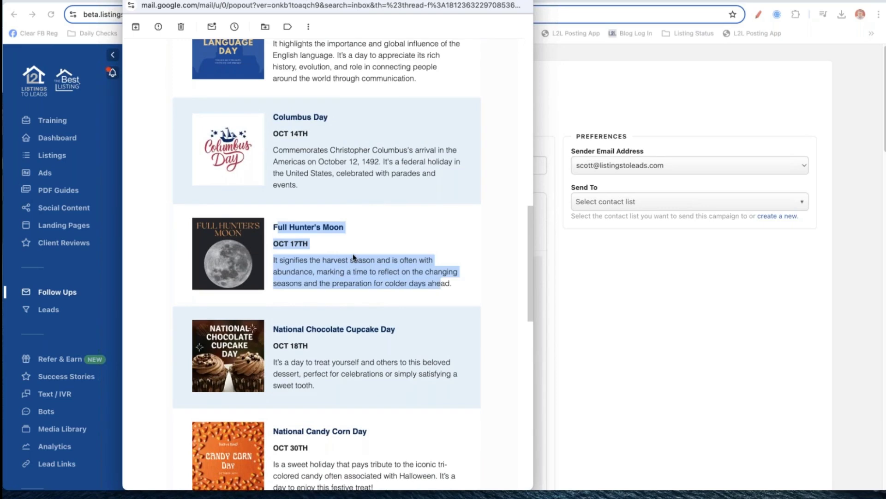
{"action": "left_click", "coordinate": [353, 256]}
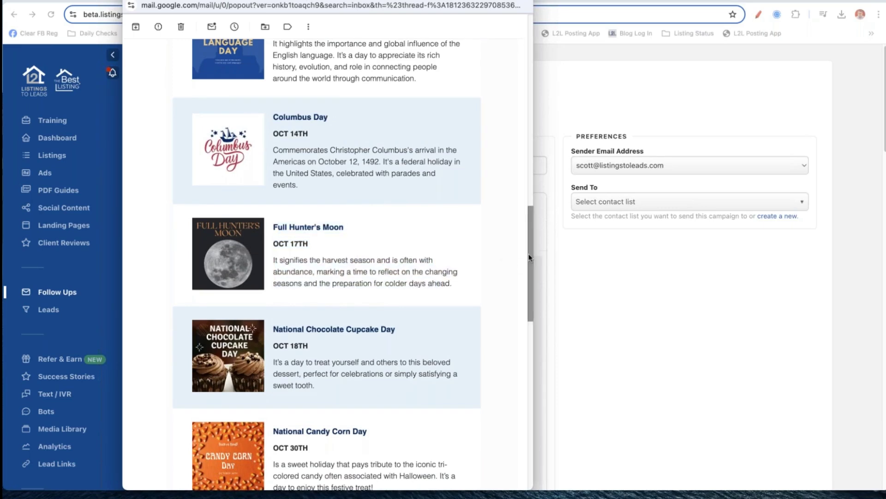
{"action": "left_click_drag", "start_coordinate": [529, 228], "coordinate": [529, 104]}
{"action": "key", "text": "super+w"}
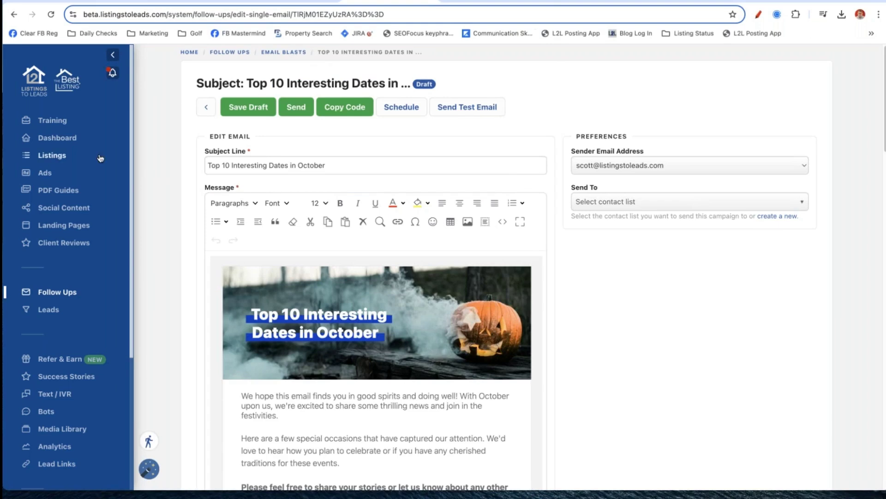
Open the training calendar and go to the listings from the October 7 Listing Marketing entry.
{"action": "left_click", "coordinate": [52, 123]}
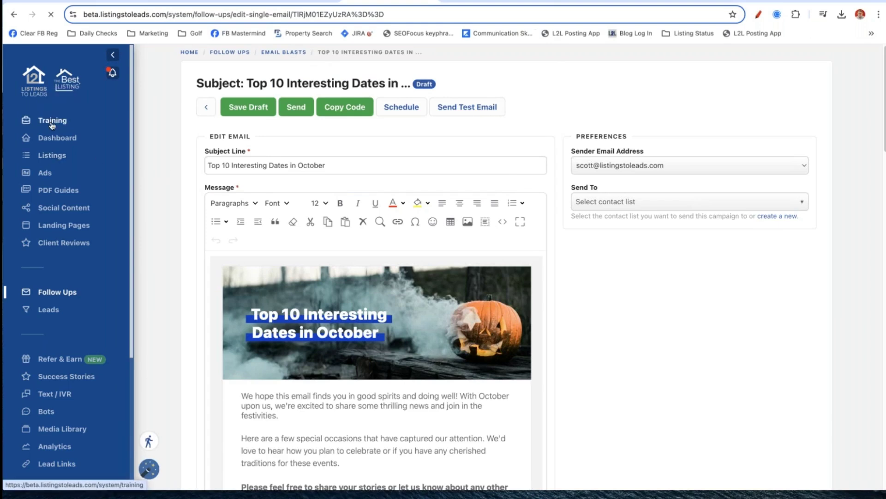
{"action": "scroll", "coordinate": [148, 209], "scroll_direction": "down", "scroll_amount": 6}
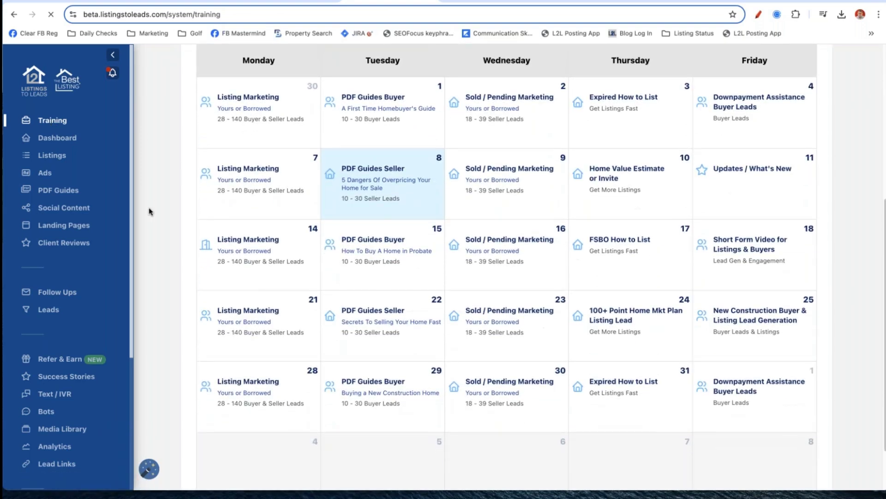
{"action": "mouse_move", "coordinate": [487, 179]}
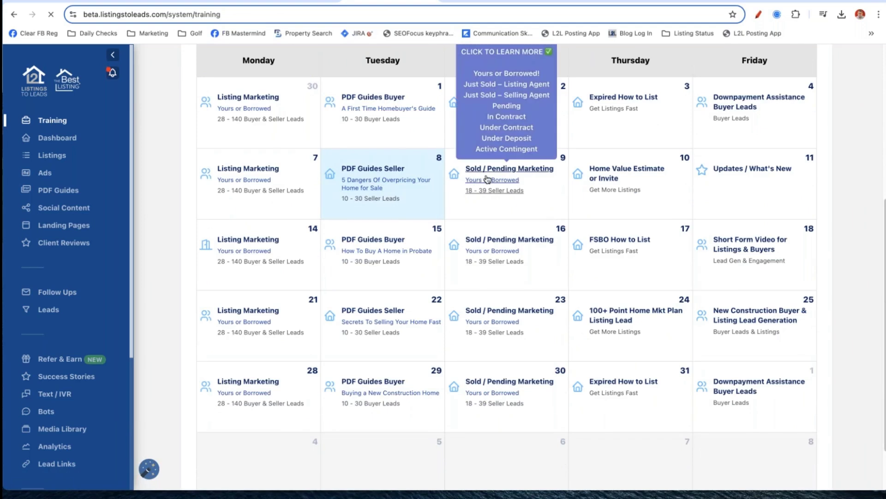
{"action": "mouse_move", "coordinate": [241, 181]}
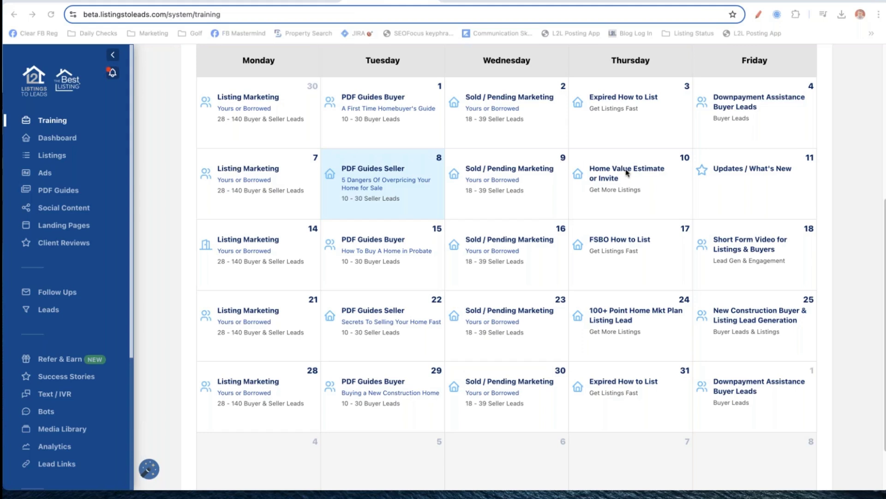
{"action": "left_click", "coordinate": [245, 168]}
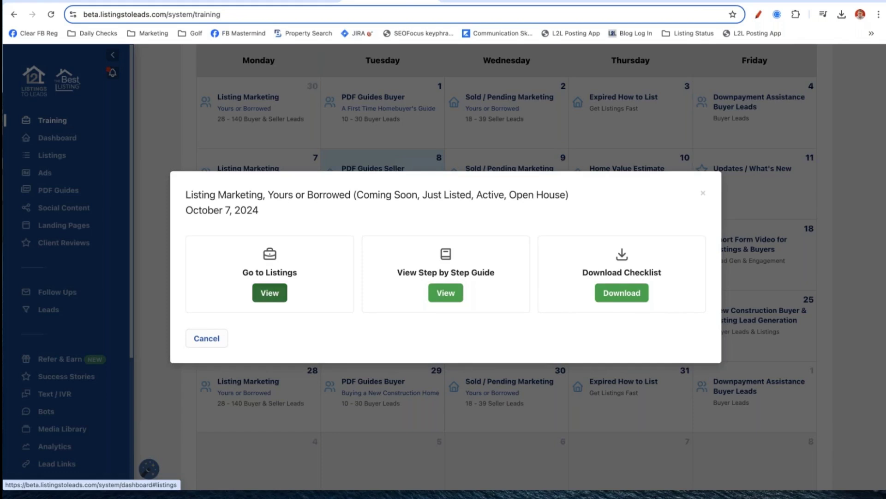
{"action": "left_click", "coordinate": [270, 293]}
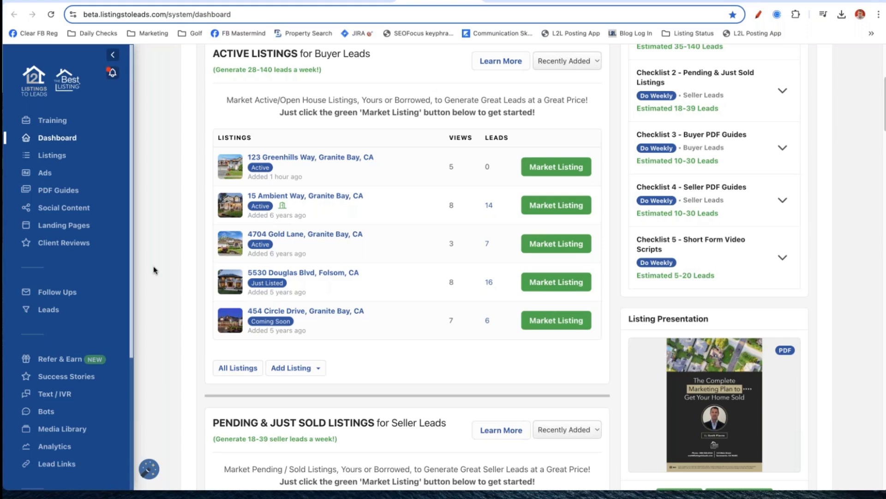
Open the marketing options of the active listing marked as an open house and show its eFlyer for Your Database.
{"action": "scroll", "coordinate": [180, 273], "scroll_direction": "up", "scroll_amount": 1}
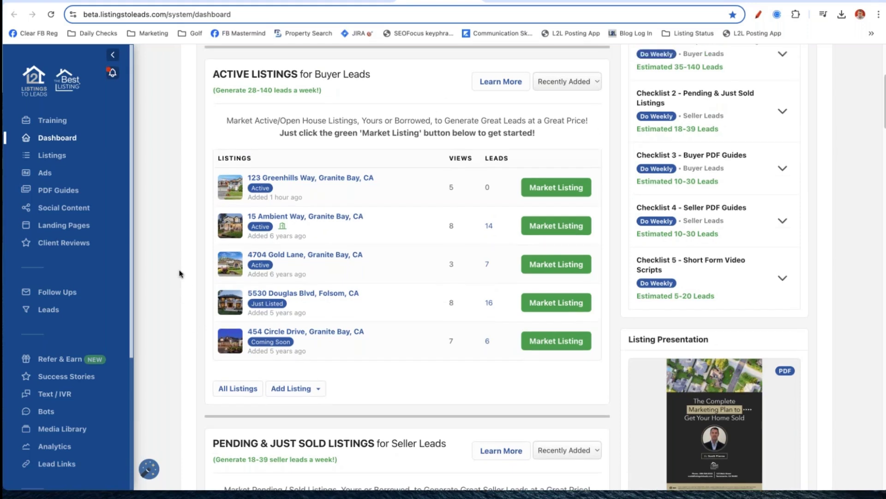
{"action": "scroll", "coordinate": [180, 273], "scroll_direction": "down", "scroll_amount": 1}
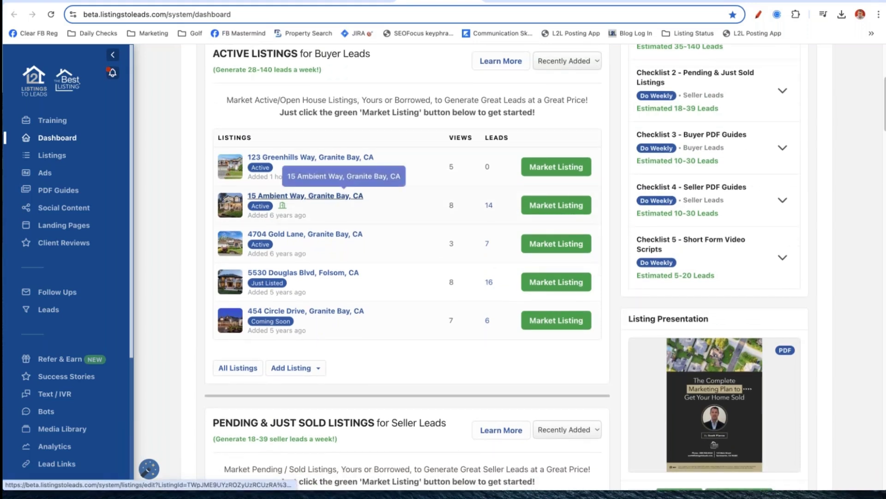
{"action": "left_click", "coordinate": [562, 206]}
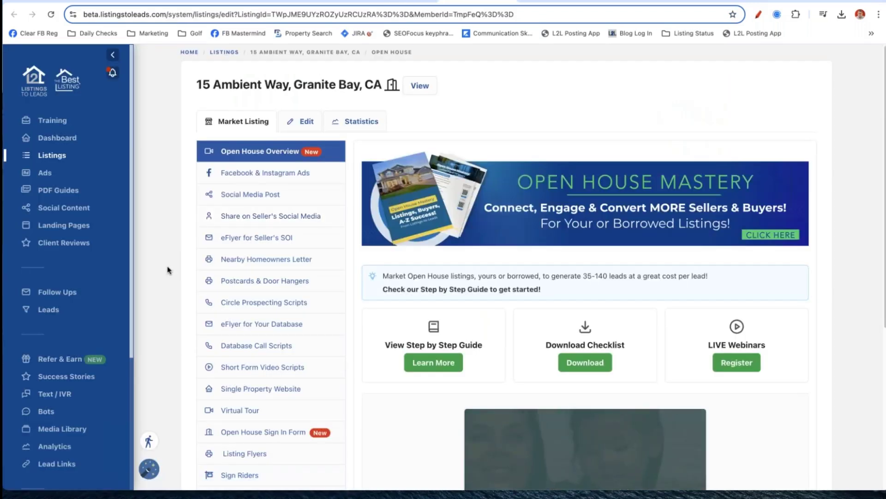
{"action": "left_click", "coordinate": [261, 324]}
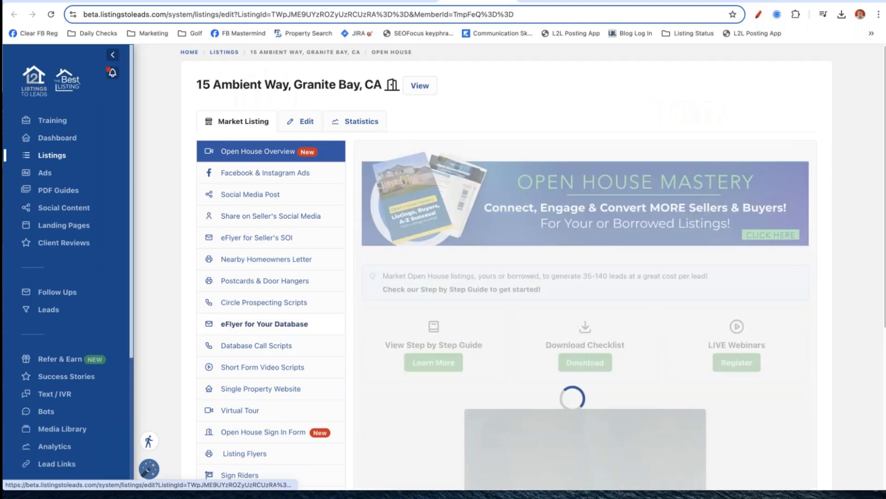
Examine the database eFlyer preview, including the open house details, property photos and home value invitation.
{"action": "scroll", "coordinate": [403, 313], "scroll_direction": "down", "scroll_amount": 3}
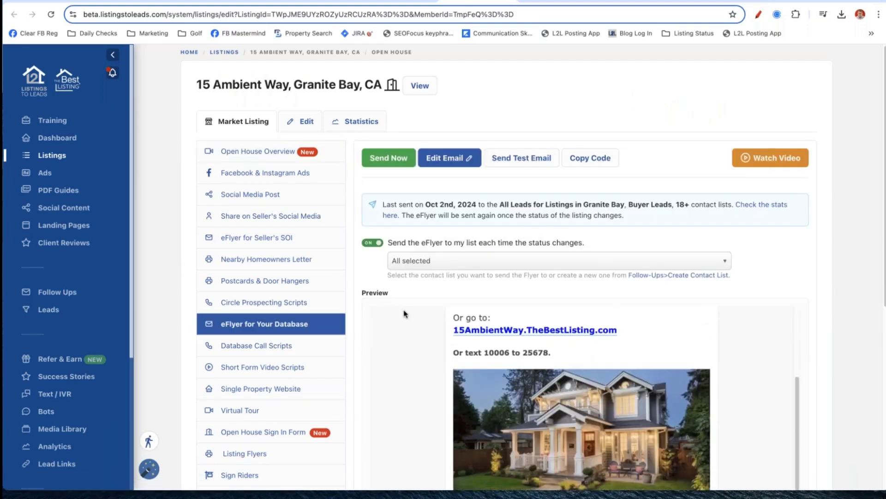
{"action": "scroll", "coordinate": [624, 397], "scroll_direction": "down", "scroll_amount": 1}
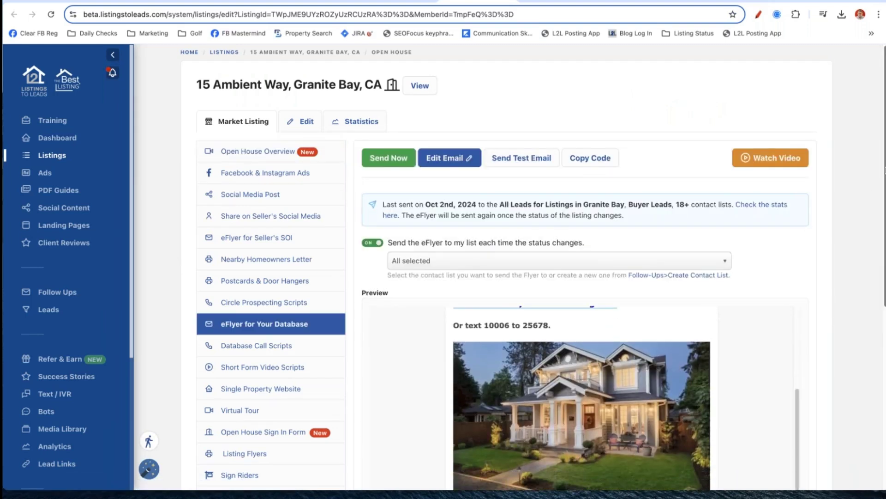
{"action": "left_click_drag", "start_coordinate": [885, 170], "coordinate": [883, 295]}
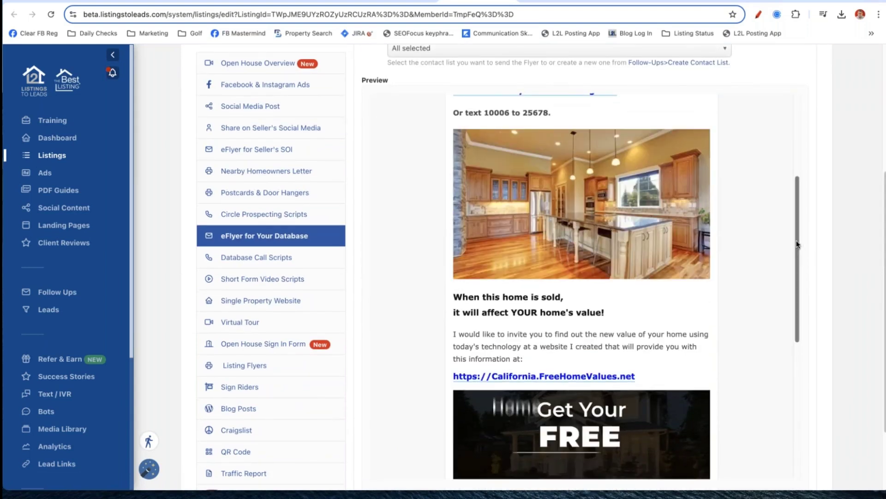
{"action": "scroll", "coordinate": [804, 222], "scroll_direction": "up", "scroll_amount": 3}
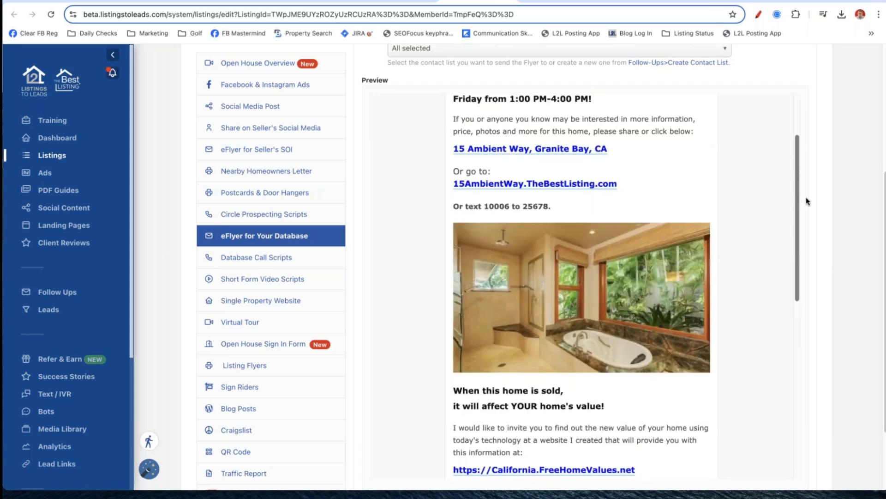
Review the rest of the eFlyer preview, including the property website link, text code, home value banner and closing message.
{"action": "scroll", "coordinate": [806, 199], "scroll_direction": "up", "scroll_amount": 2}
{"action": "scroll", "coordinate": [806, 193], "scroll_direction": "down", "scroll_amount": 5}
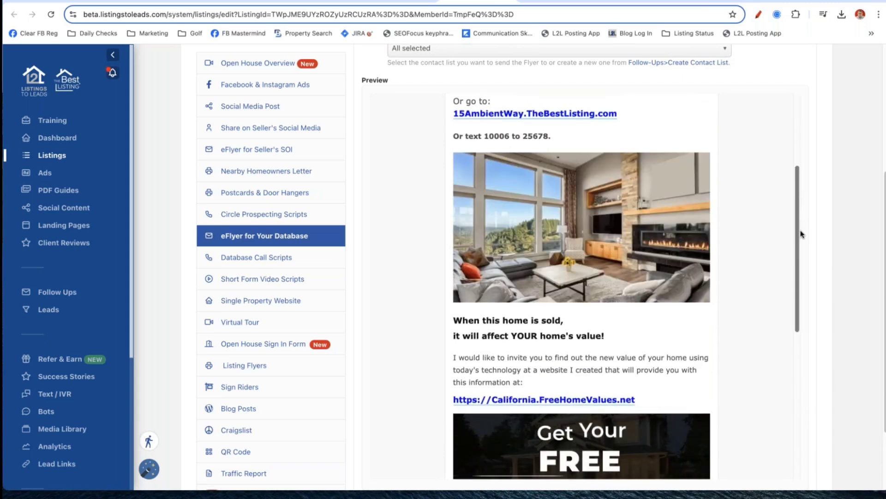
{"action": "left_click_drag", "start_coordinate": [798, 234], "coordinate": [797, 273]}
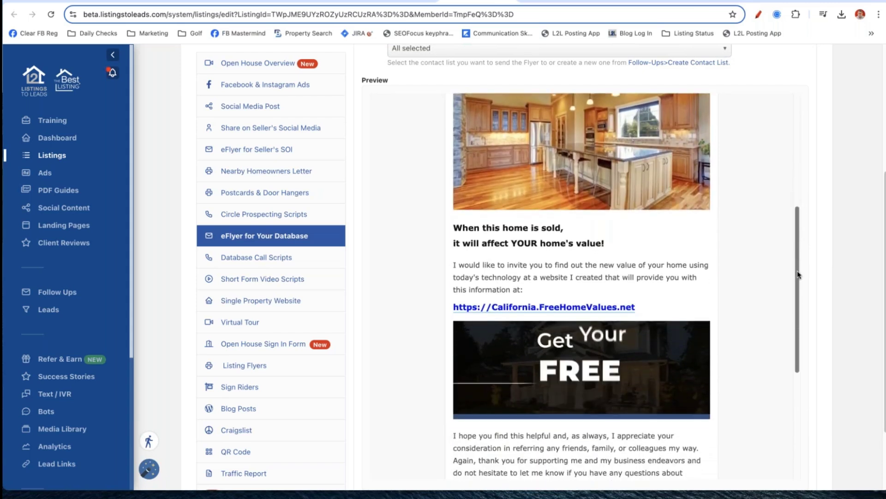
{"action": "scroll", "coordinate": [796, 268], "scroll_direction": "down", "scroll_amount": 1}
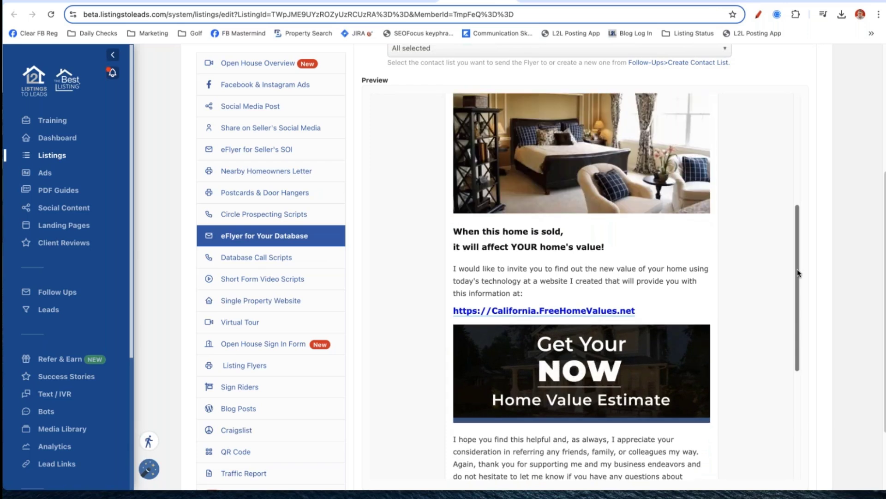
{"action": "left_click_drag", "start_coordinate": [797, 270], "coordinate": [796, 299]}
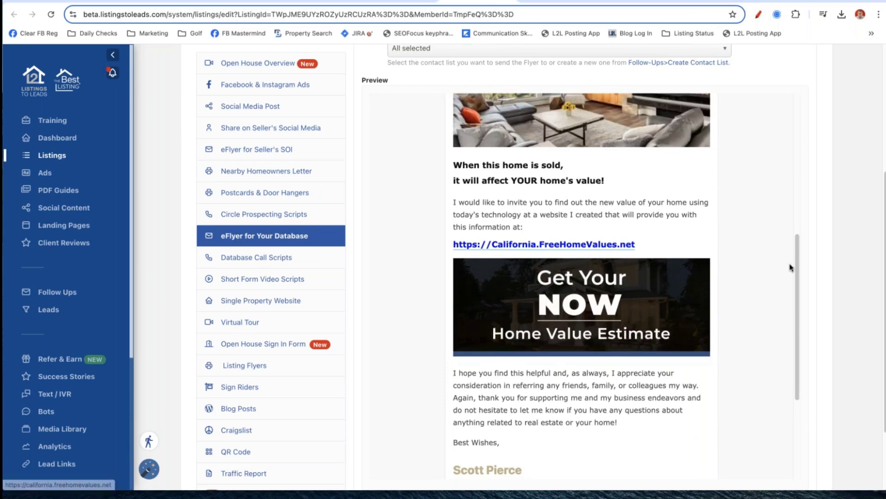
Send a test email of the database eFlyer and open the received message.
{"action": "mouse_move", "coordinate": [796, 258]}
{"action": "left_mouse_down"}
{"action": "mouse_move", "coordinate": [796, 362]}
{"action": "mouse_move", "coordinate": [826, 49]}
{"action": "left_mouse_up"}
{"action": "scroll", "coordinate": [883, 119], "scroll_direction": "up", "scroll_amount": 5}
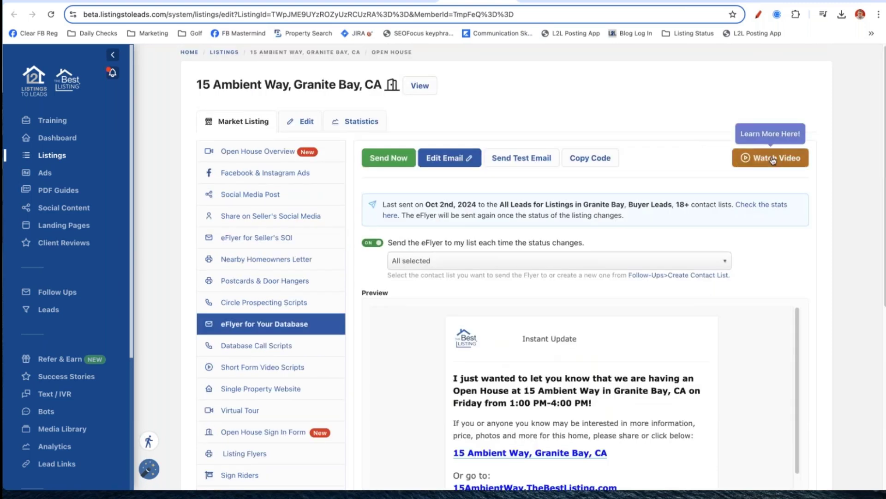
{"action": "left_click", "coordinate": [520, 159]}
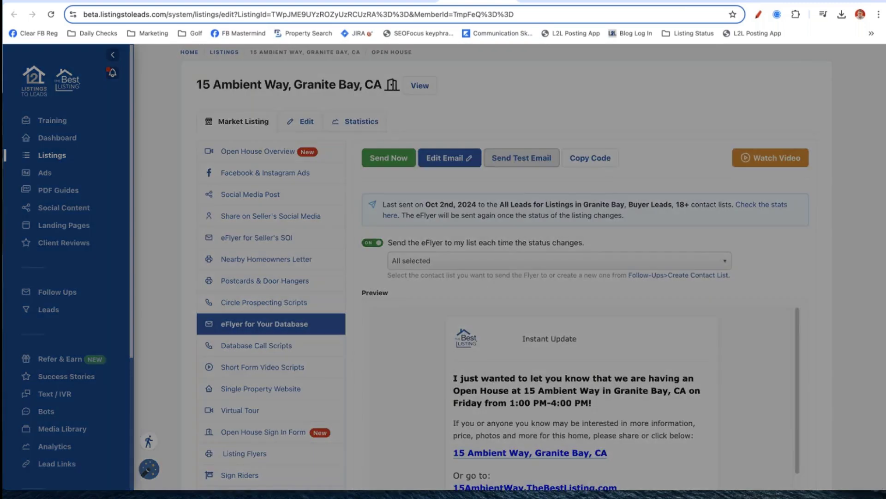
{"action": "left_click", "coordinate": [330, 311]}
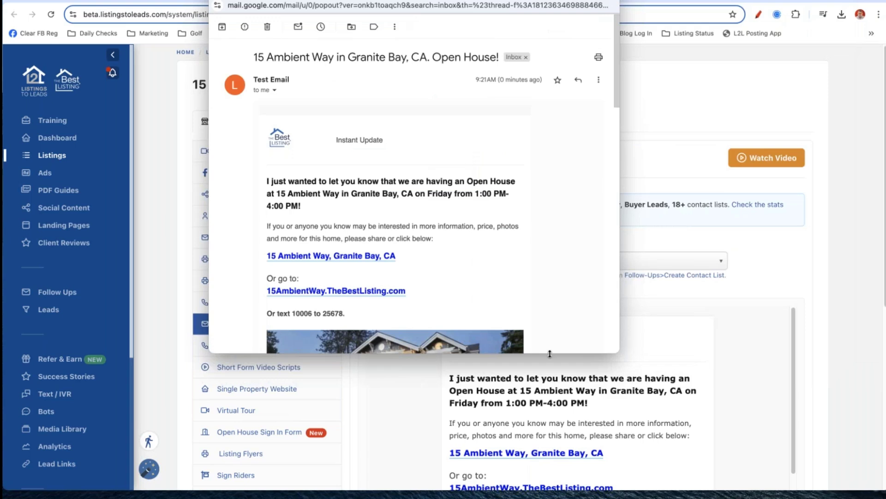
Read the received open house email, view the property website it links to, and close that website.
{"action": "left_click_drag", "start_coordinate": [615, 106], "coordinate": [615, 163]}
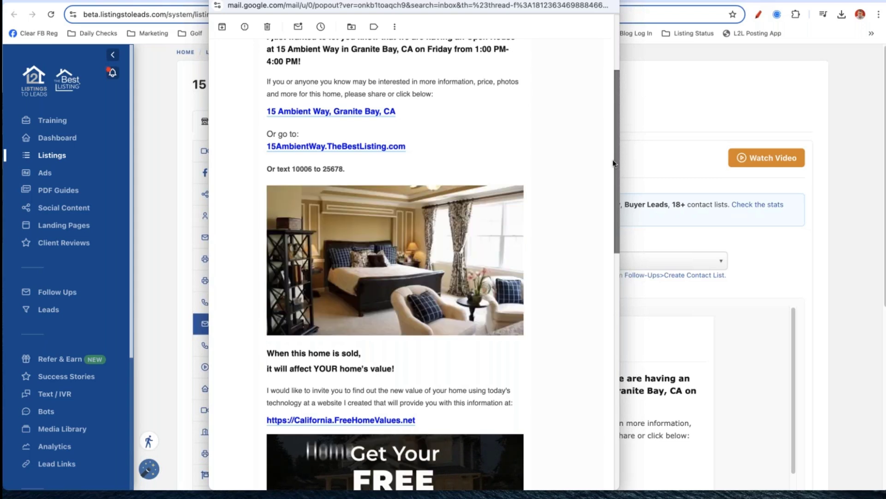
{"action": "left_click_drag", "start_coordinate": [613, 162], "coordinate": [616, 193]}
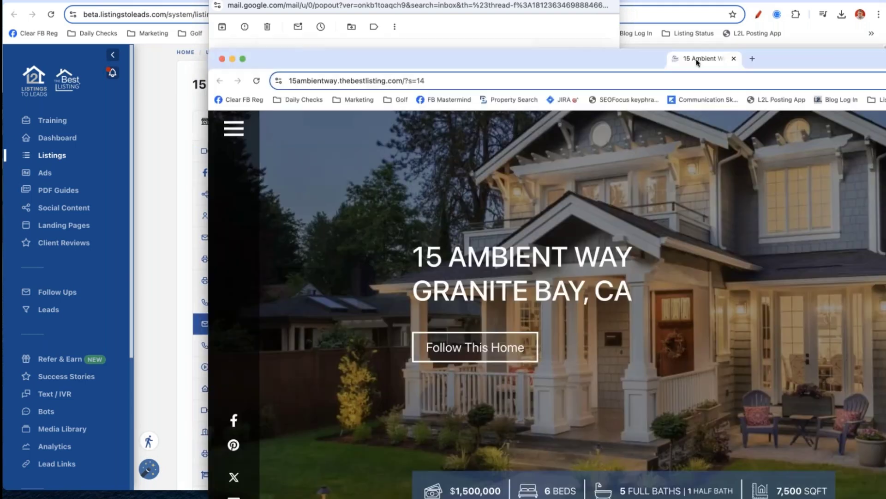
{"action": "left_click_drag", "start_coordinate": [653, 50], "coordinate": [495, 7]}
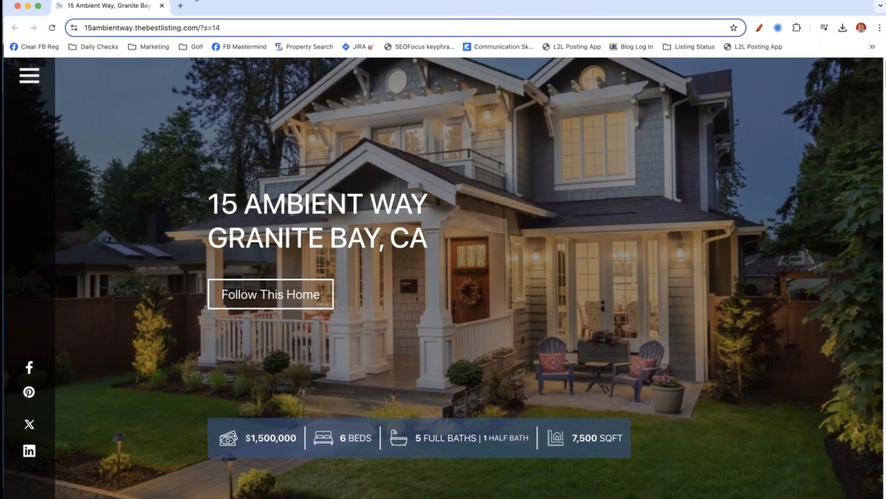
{"action": "key", "text": "super+w"}
Highlight the email's "When this home is sold" heading, visit its California.FreeHomeValues.net link, and return to the message.
{"action": "scroll", "coordinate": [611, 156], "scroll_direction": "down", "scroll_amount": 5}
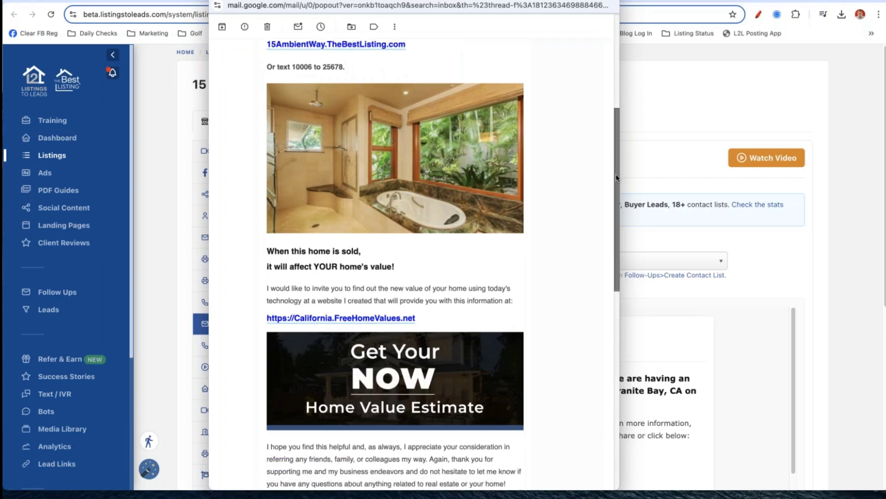
{"action": "left_click_drag", "start_coordinate": [267, 88], "coordinate": [395, 105]}
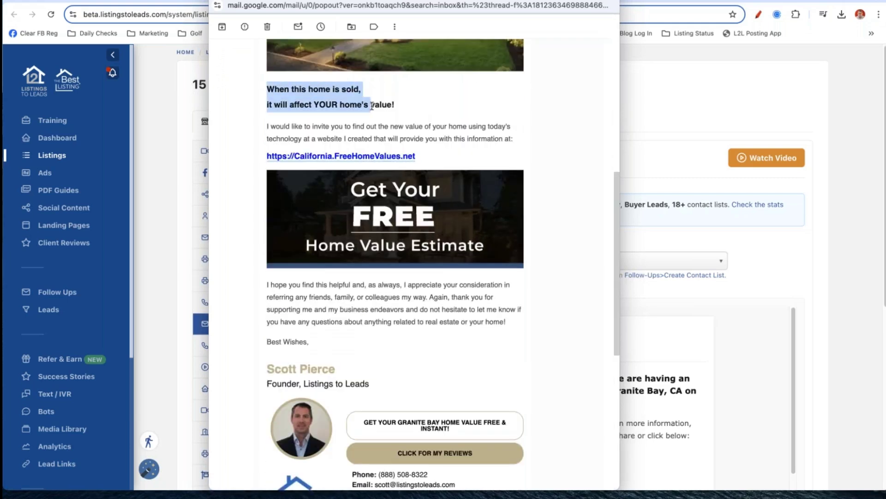
{"action": "left_click", "coordinate": [412, 121]}
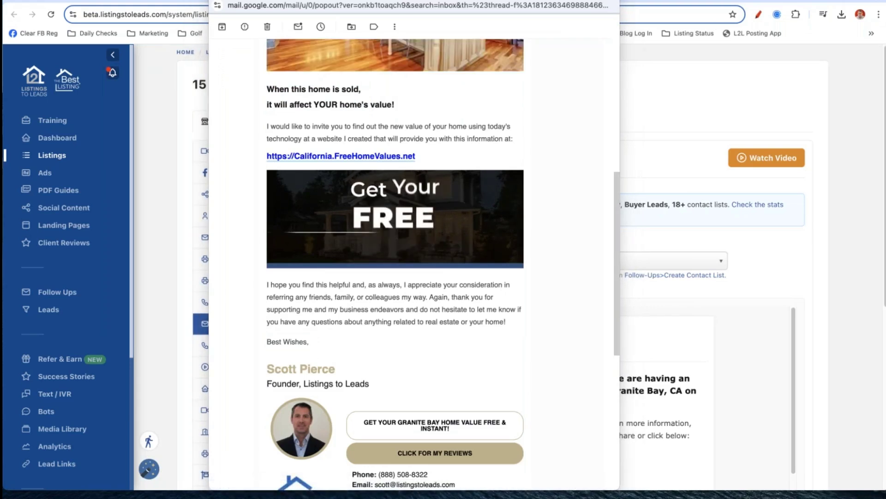
{"action": "left_click", "coordinate": [340, 156]}
{"action": "left_click_drag", "start_coordinate": [667, 45], "coordinate": [552, 5]}
{"action": "left_click", "coordinate": [584, 3]}
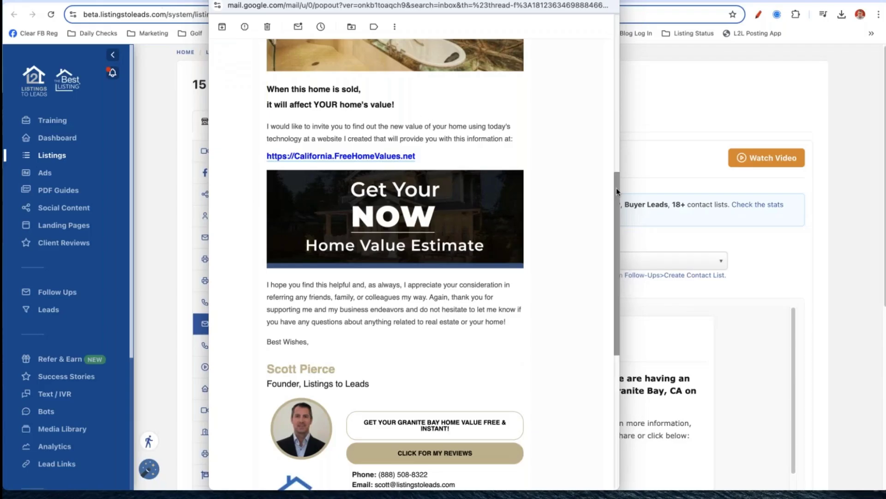
Browse the client reviews linked from the email signature and close the reviews page and the message.
{"action": "left_click_drag", "start_coordinate": [619, 195], "coordinate": [624, 264]}
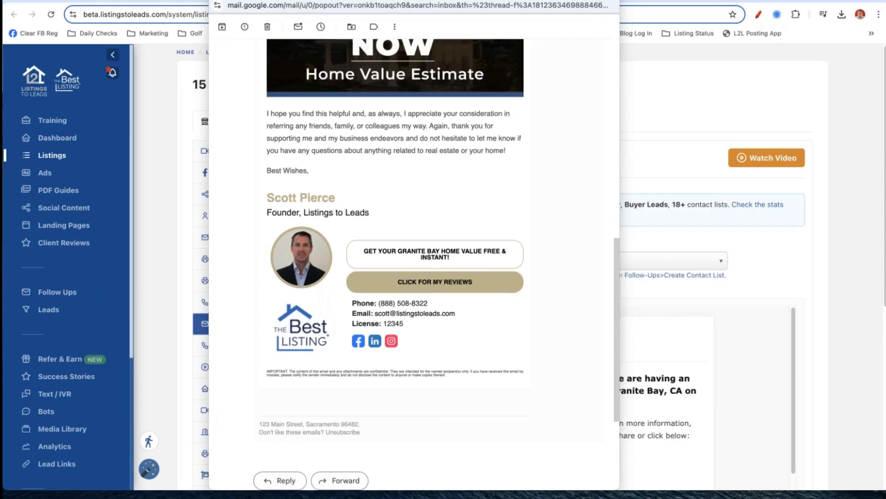
{"action": "left_click", "coordinate": [434, 282]}
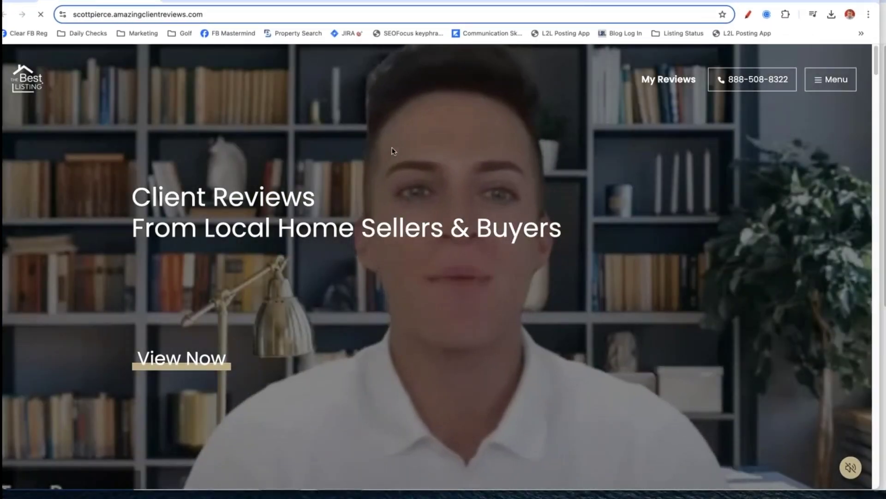
{"action": "left_click", "coordinate": [173, 358]}
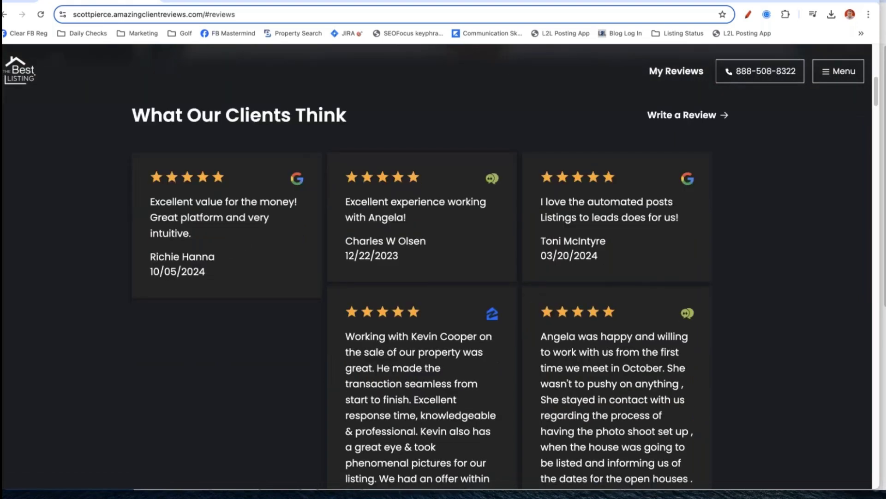
{"action": "scroll", "coordinate": [443, 267], "scroll_direction": "down", "scroll_amount": 5}
{"action": "left_click_drag", "start_coordinate": [876, 110], "coordinate": [873, 156]}
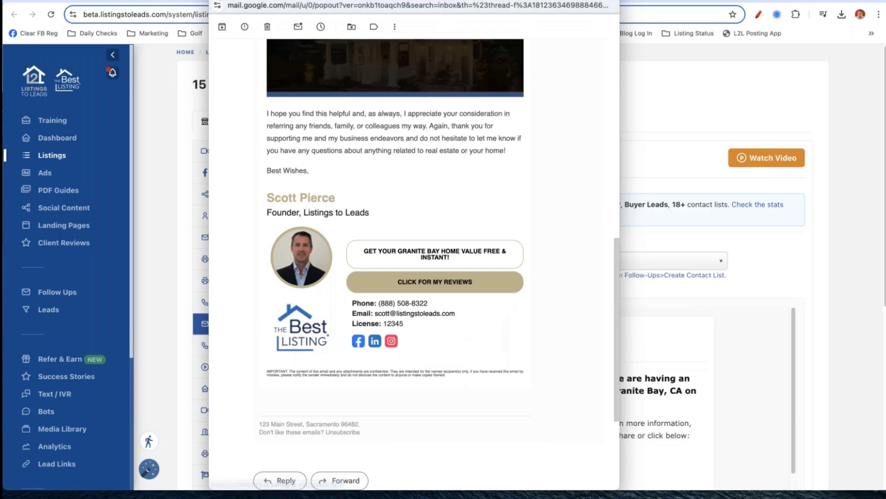
{"action": "key", "text": "super+w"}
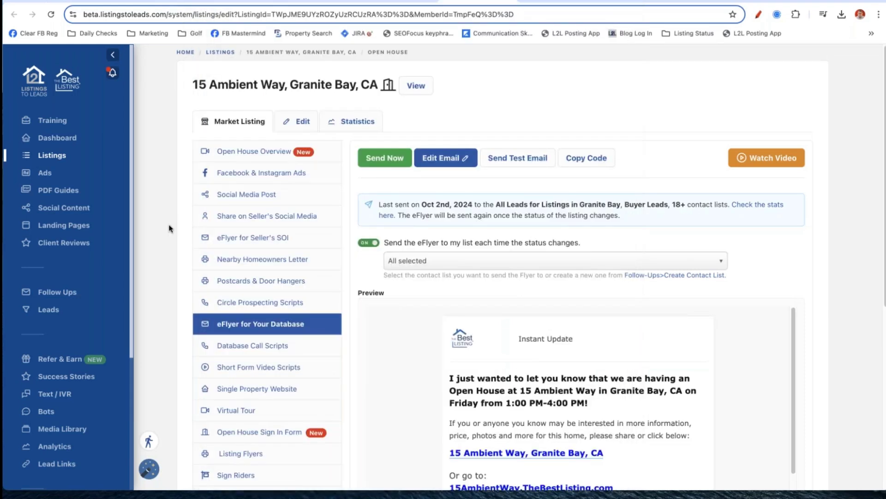
Check the contact lists selected for status-change sending and copy the eFlyer's code.
{"action": "scroll", "coordinate": [169, 228], "scroll_direction": "down", "scroll_amount": 2}
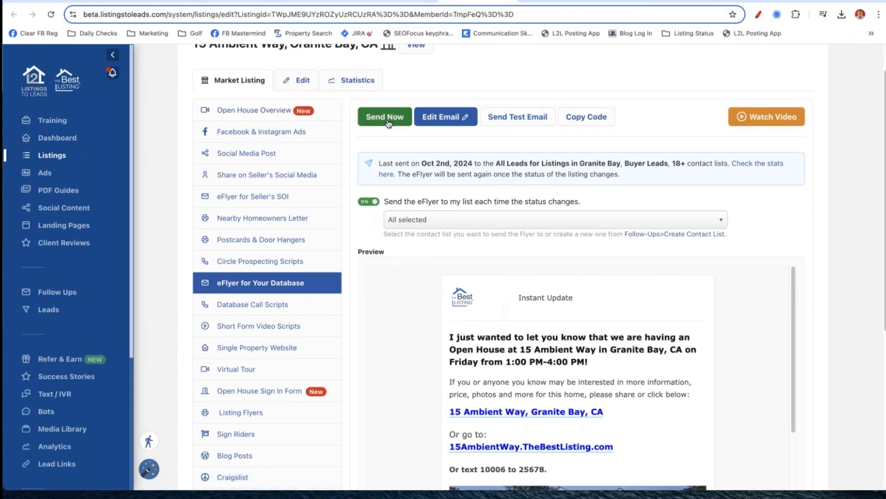
{"action": "left_click", "coordinate": [433, 224]}
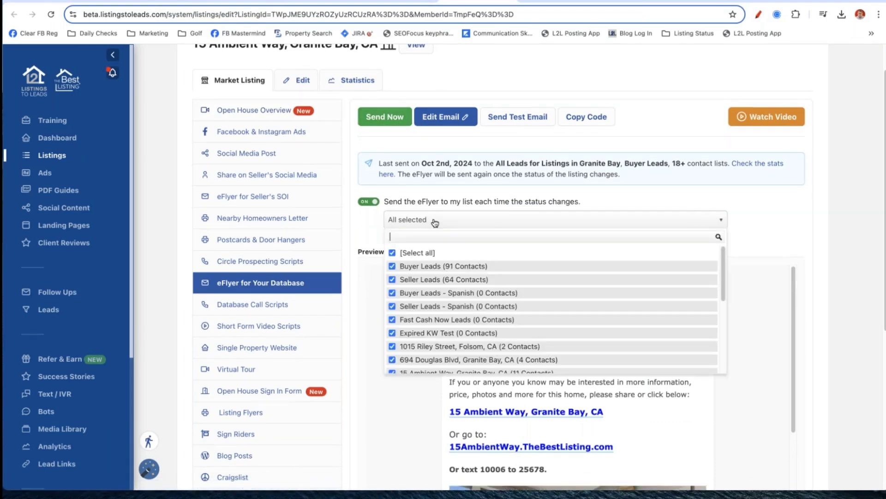
{"action": "left_click", "coordinate": [501, 101]}
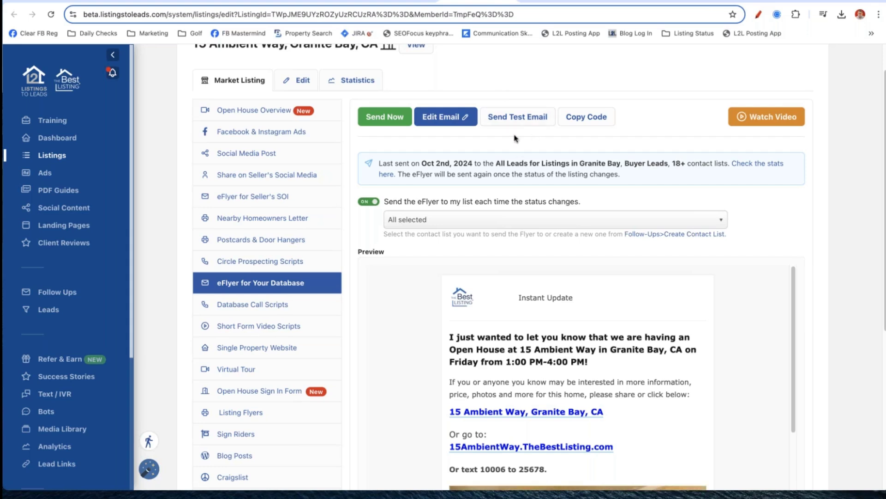
{"action": "left_click", "coordinate": [597, 118]}
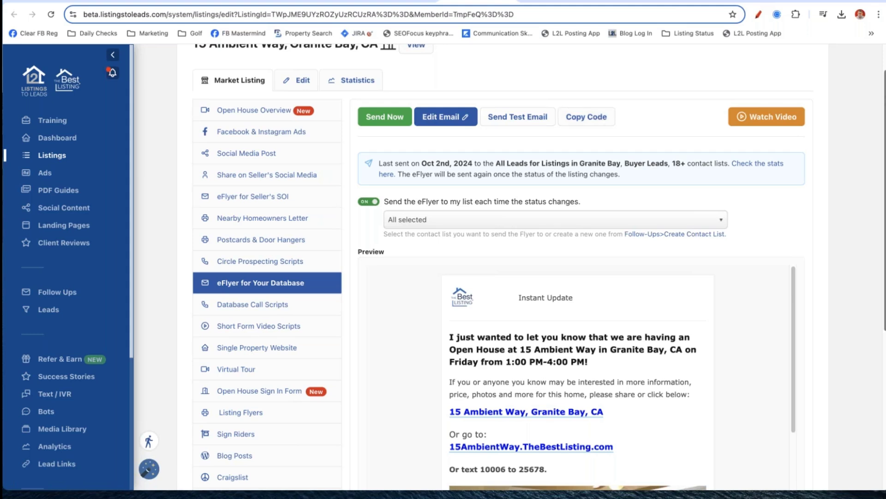
Show the listing's Database Call Scripts and review the version for contacts who were sent the eFlyer.
{"action": "scroll", "coordinate": [260, 264], "scroll_direction": "down", "scroll_amount": 3}
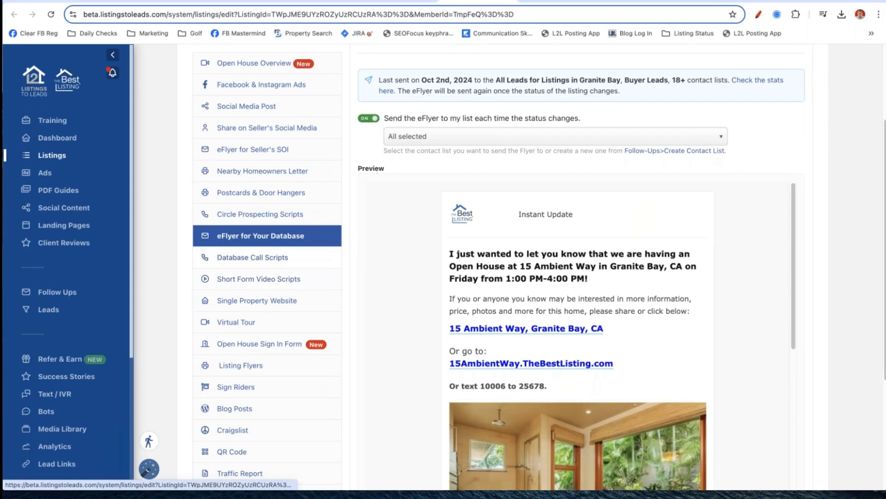
{"action": "left_click", "coordinate": [254, 257]}
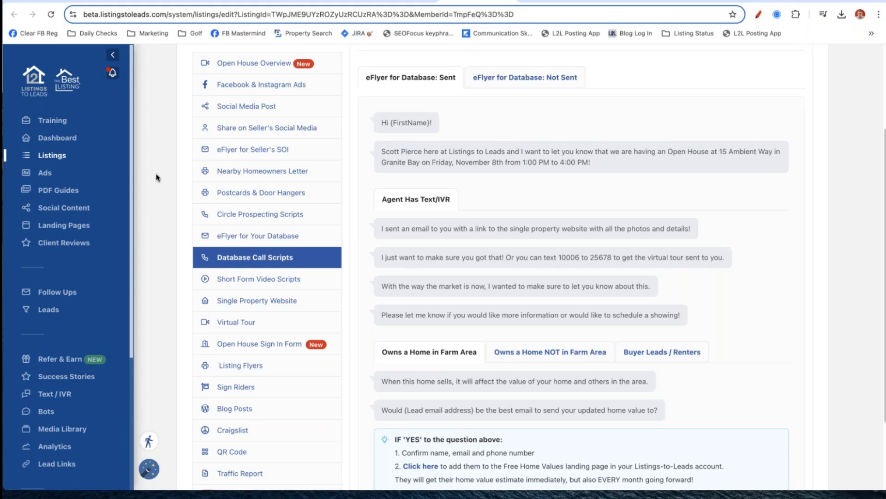
{"action": "scroll", "coordinate": [156, 177], "scroll_direction": "up", "scroll_amount": 3}
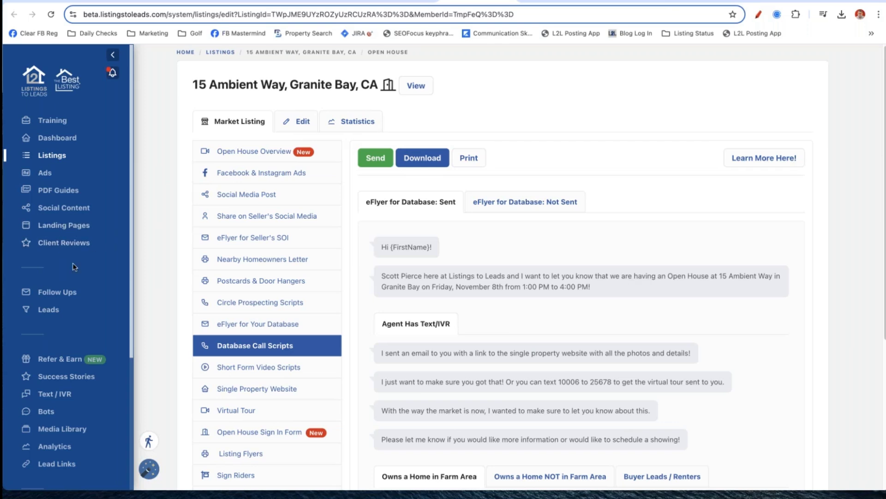
Find the Follow Ups email blasts and open the draft "Rates Lowered, More Buyers, Time for Sellers!" to its message.
{"action": "left_click", "coordinate": [59, 295]}
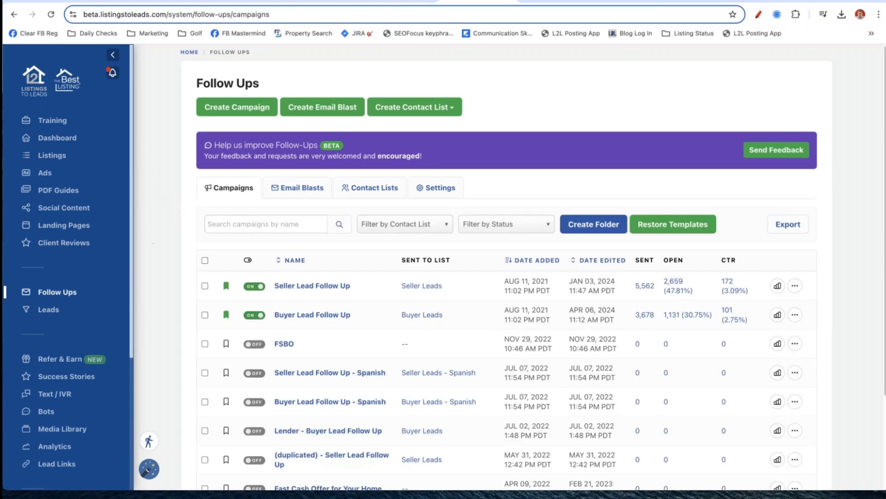
{"action": "left_click", "coordinate": [293, 187]}
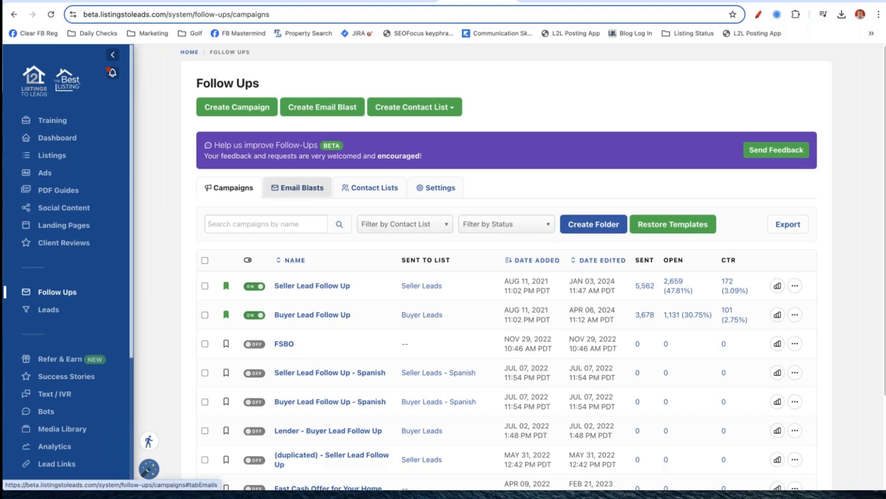
{"action": "scroll", "coordinate": [171, 296], "scroll_direction": "down", "scroll_amount": 4}
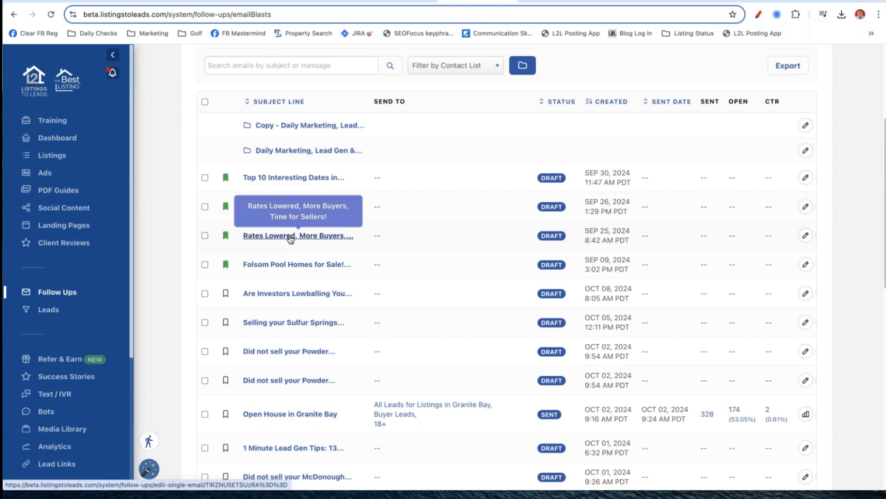
{"action": "left_click", "coordinate": [289, 236]}
{"action": "scroll", "coordinate": [442, 277], "scroll_direction": "down", "scroll_amount": 2}
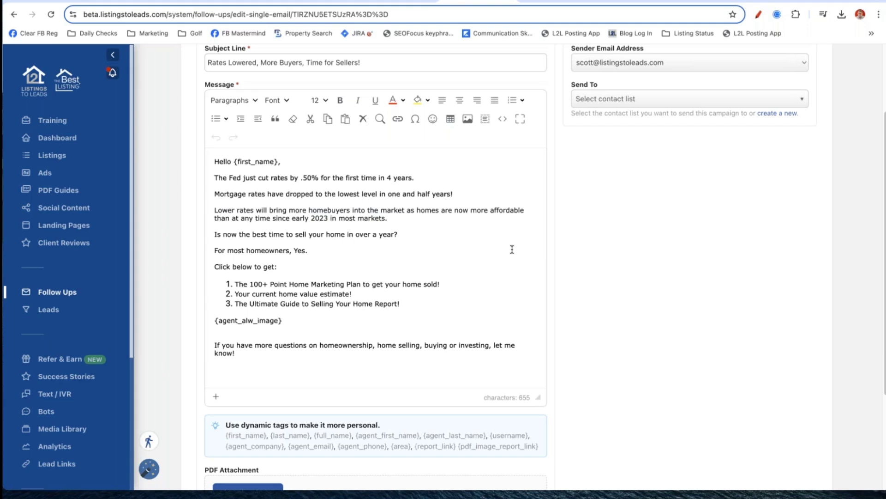
Highlight the draft's message text from "The Fed just cut rates" to the closing line, and clear the selection.
{"action": "left_click", "coordinate": [217, 177]}
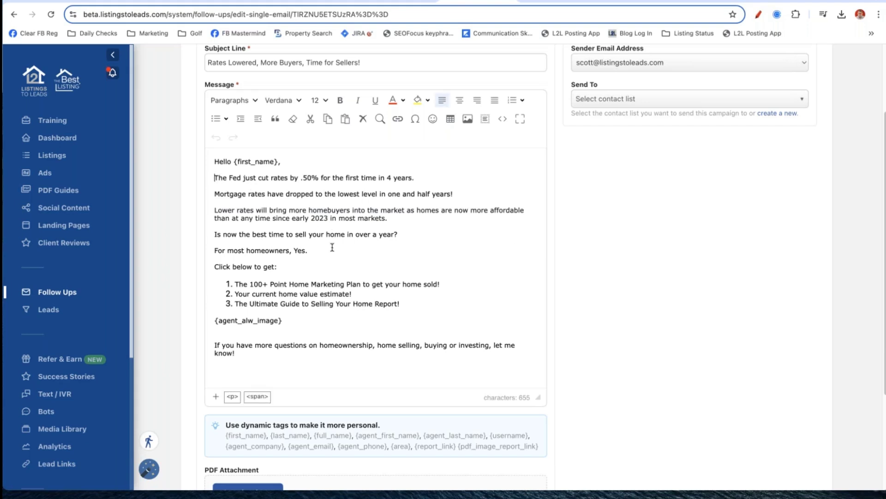
{"action": "left_click", "coordinate": [403, 352], "text": "shift"}
{"action": "left_click", "coordinate": [487, 186]}
Go back to the October 2024 training calendar and show the details of the October 9 Sold / Pending Marketing entry.
{"action": "left_click", "coordinate": [412, 2]}
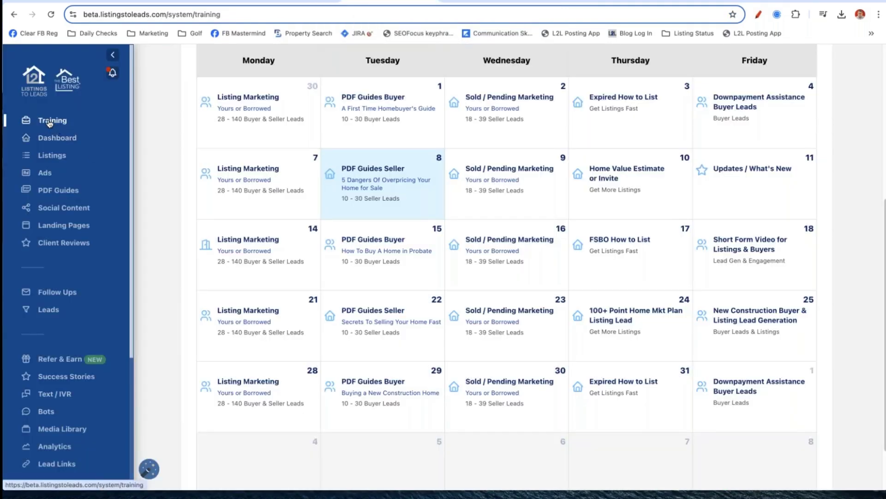
{"action": "mouse_move", "coordinate": [534, 175]}
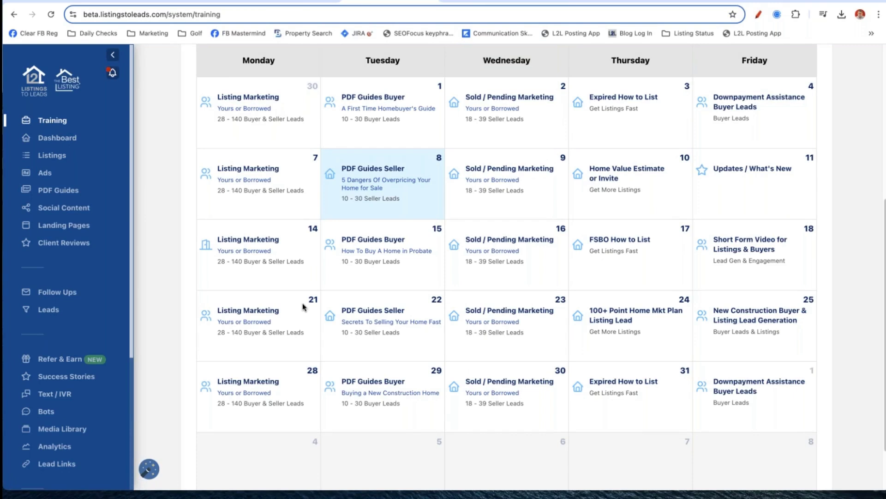
{"action": "scroll", "coordinate": [303, 307], "scroll_direction": "up", "scroll_amount": 3}
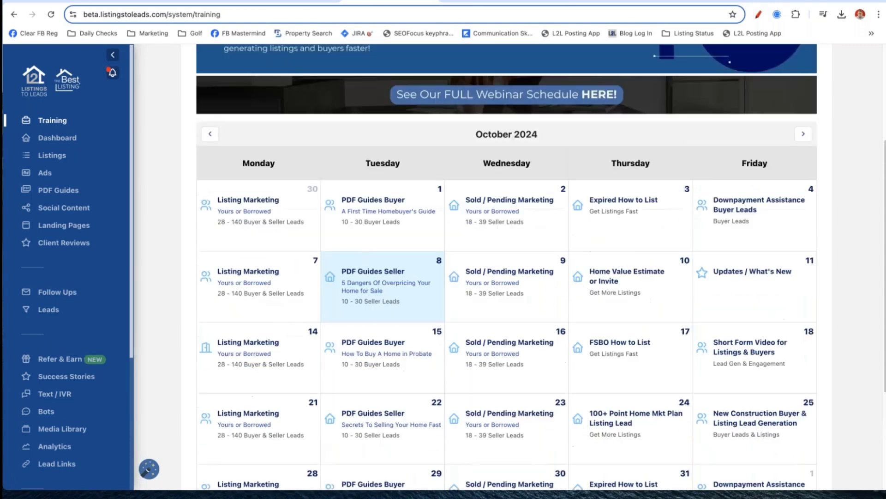
{"action": "mouse_move", "coordinate": [500, 276]}
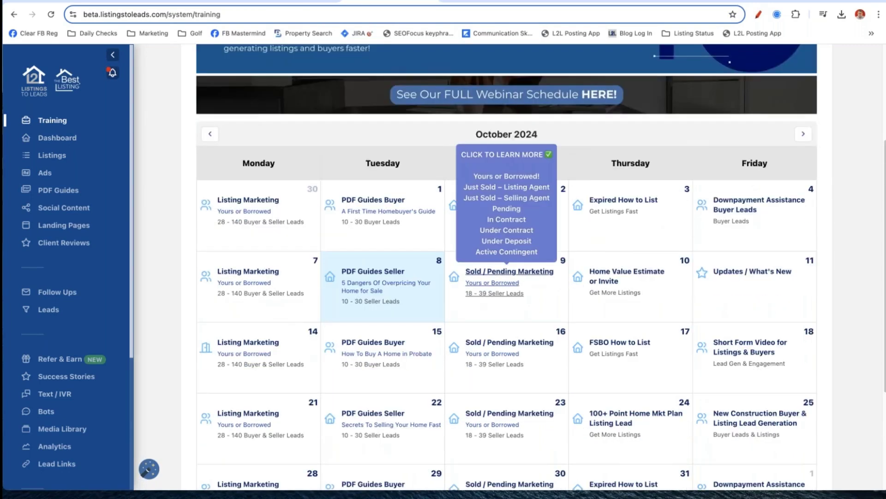
Open the October 9 Sold / Pending Marketing entry and download its checklist for viewing.
{"action": "left_click", "coordinate": [500, 275]}
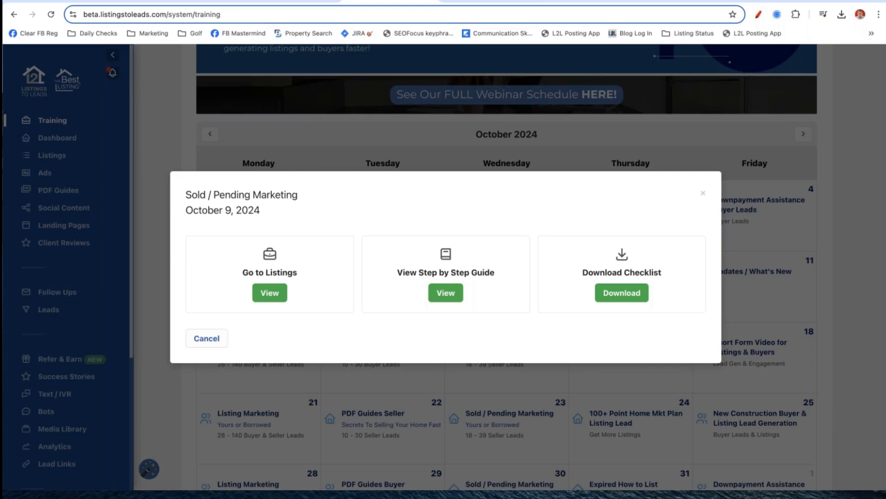
{"action": "left_click_drag", "start_coordinate": [190, 196], "coordinate": [321, 197]}
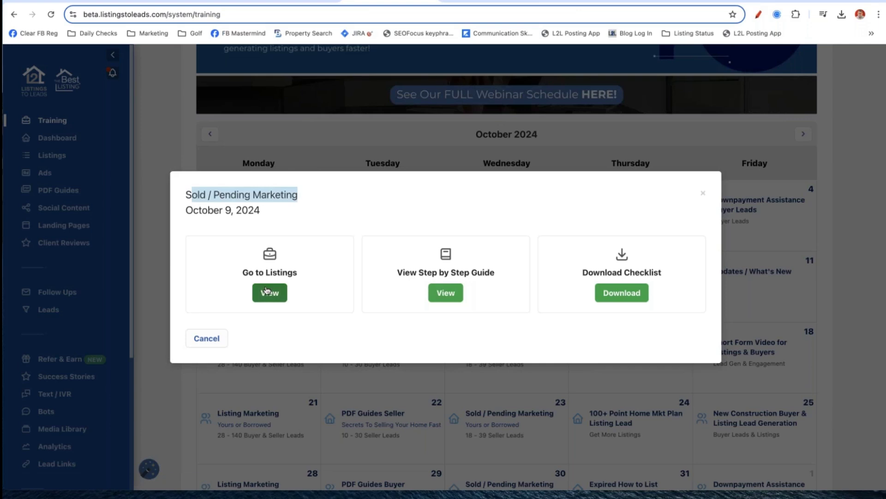
{"action": "left_click", "coordinate": [622, 296]}
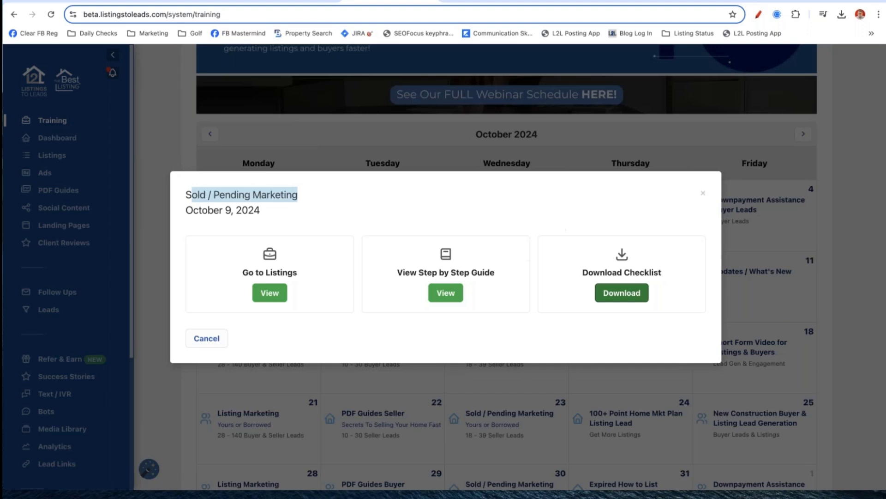
{"action": "left_click", "coordinate": [446, 295]}
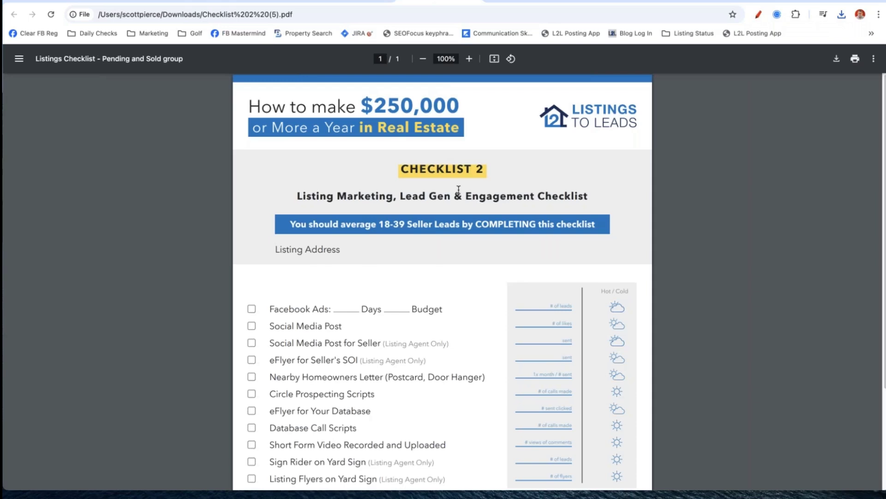
Highlight the "Social Media Post for Seller" and "eFlyer for Seller's SOI" items in the checklist, and clear the selection.
{"action": "scroll", "coordinate": [425, 255], "scroll_direction": "down", "scroll_amount": 3}
{"action": "left_click_drag", "start_coordinate": [359, 265], "coordinate": [429, 282]}
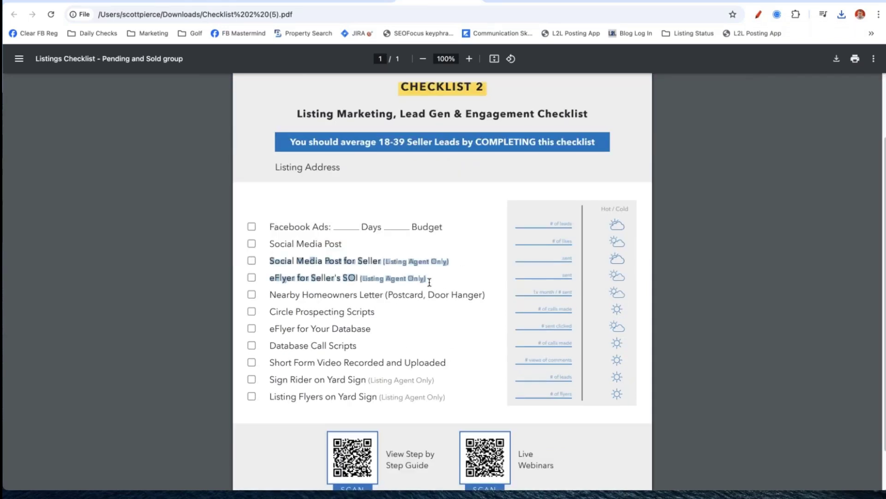
{"action": "left_click", "coordinate": [313, 230]}
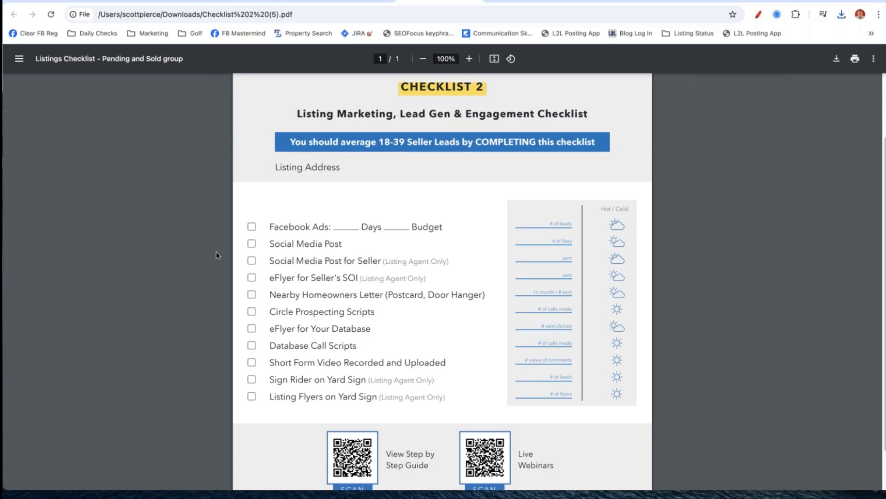
Return to the October 9 Sold / Pending Marketing entry and open its step-by-step guide.
{"action": "key", "text": "ctrl+shift+Tab"}
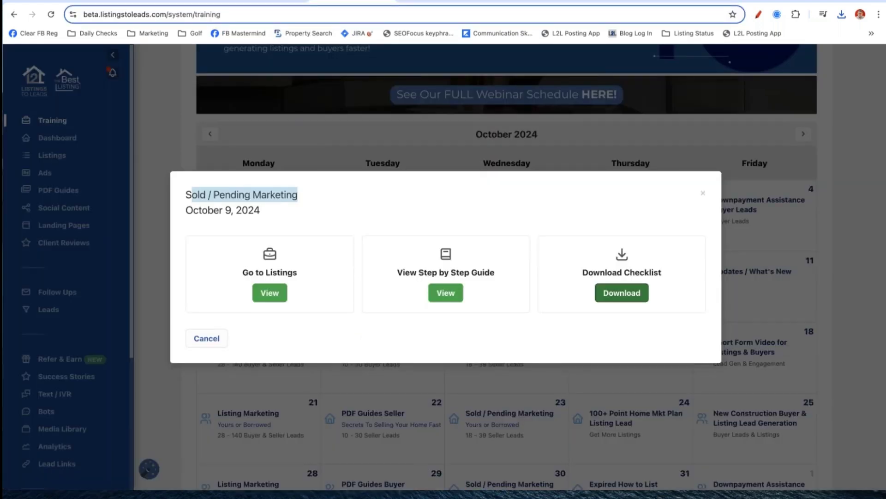
{"action": "left_click_drag", "start_coordinate": [398, 272], "coordinate": [459, 292]}
{"action": "left_click", "coordinate": [460, 292]}
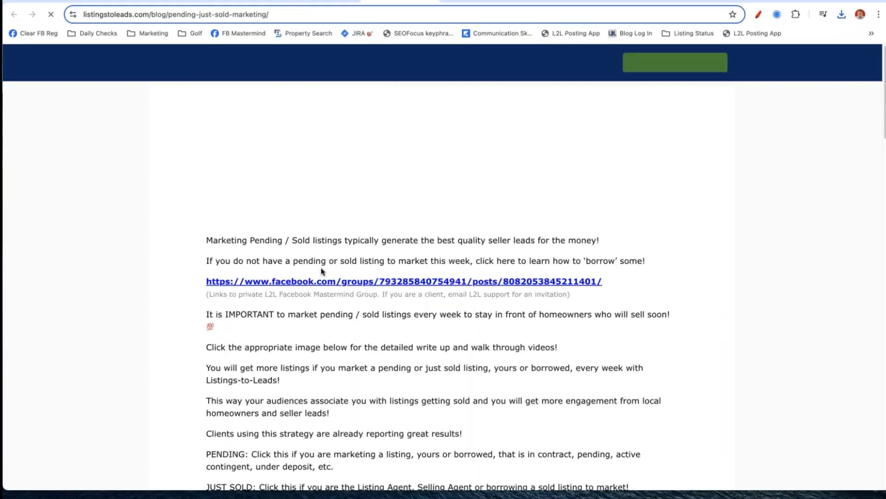
Highlight the guide's note on borrowing a pending or sold listing together with its Facebook group link, and clear the selection.
{"action": "left_click_drag", "start_coordinate": [207, 240], "coordinate": [336, 240]}
{"action": "left_click", "coordinate": [336, 240]}
{"action": "left_click_drag", "start_coordinate": [524, 235], "coordinate": [637, 261]}
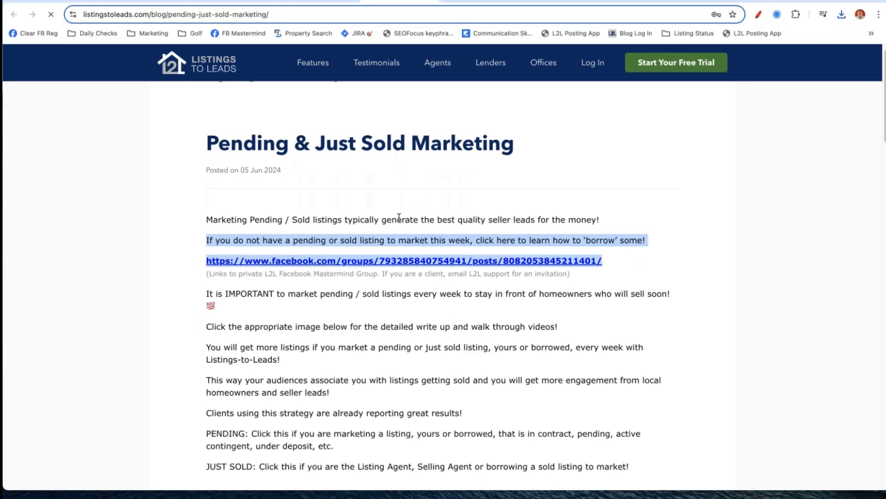
{"action": "left_click", "coordinate": [378, 238]}
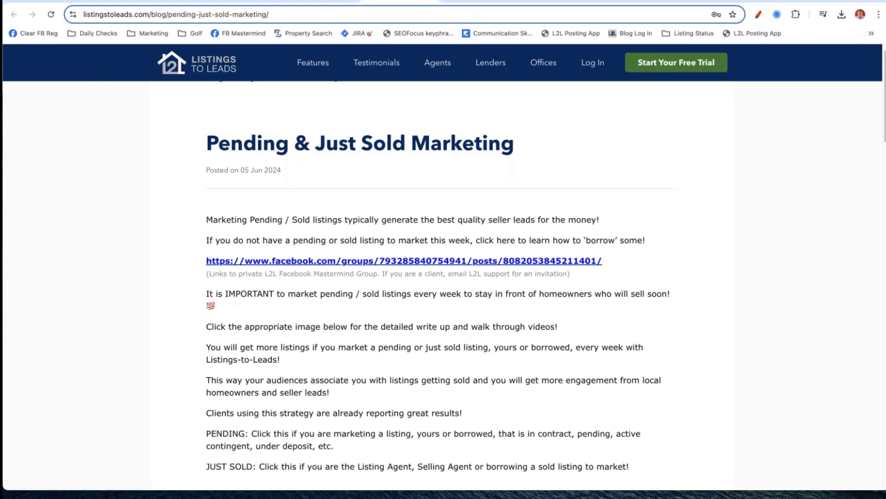
Go from the October 9 entry to the pending and sold listings and open marketing for the sold "Another Home on Douglas Blvd" listing.
{"action": "left_click", "coordinate": [324, 2]}
{"action": "left_click_drag", "start_coordinate": [249, 272], "coordinate": [301, 277]}
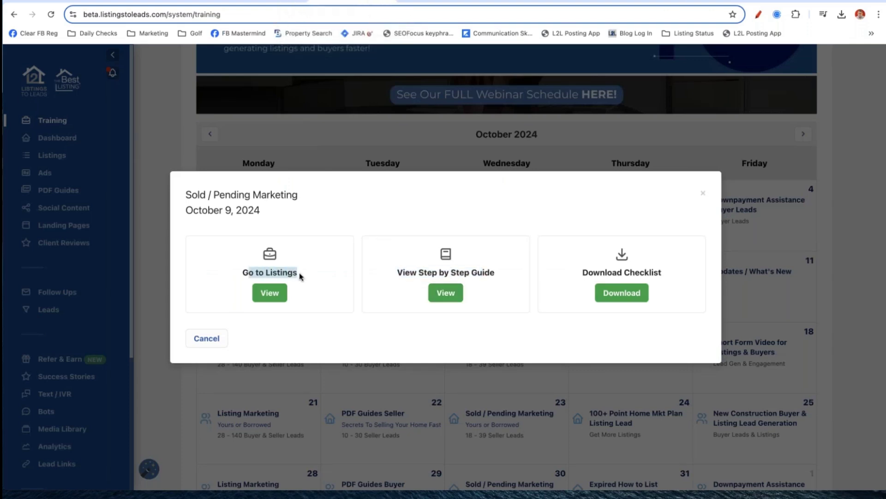
{"action": "left_click", "coordinate": [269, 292]}
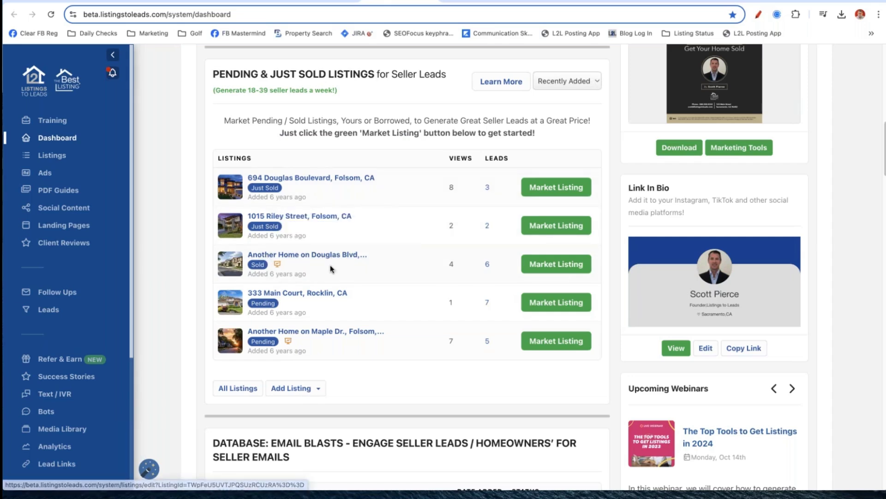
{"action": "left_click", "coordinate": [547, 271]}
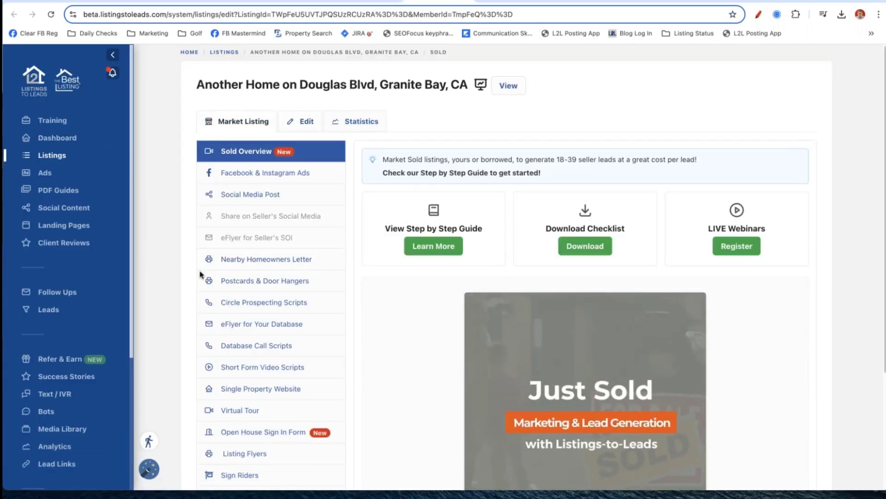
Show the listing's eFlyer for Your Database and review its preview from the "Sold!" headline down to the signature.
{"action": "left_click", "coordinate": [251, 325]}
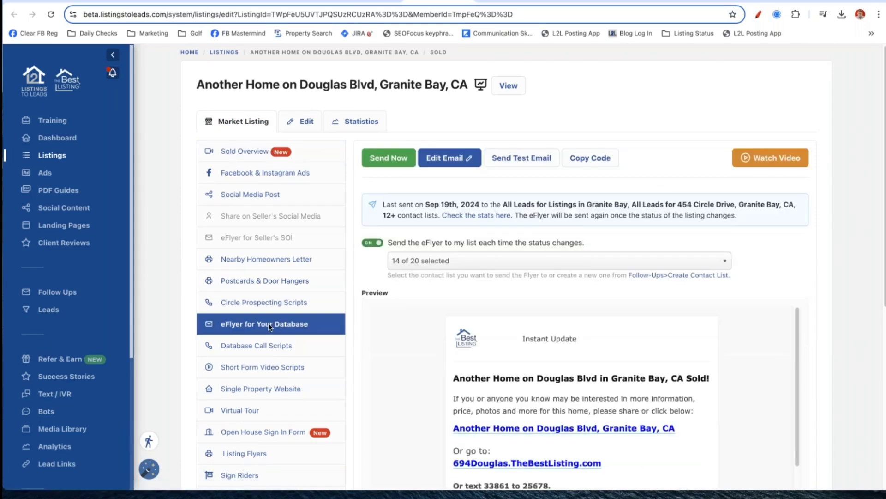
{"action": "scroll", "coordinate": [383, 346], "scroll_direction": "down", "scroll_amount": 10}
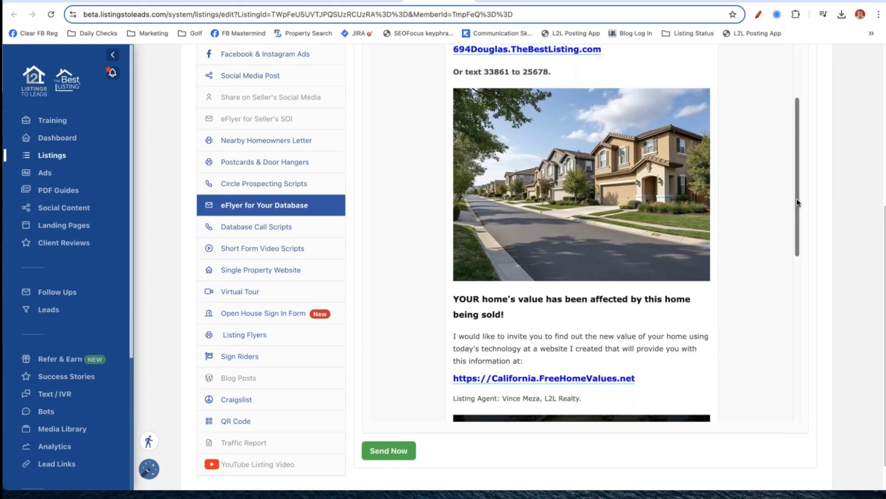
{"action": "left_click_drag", "start_coordinate": [796, 198], "coordinate": [807, 124]}
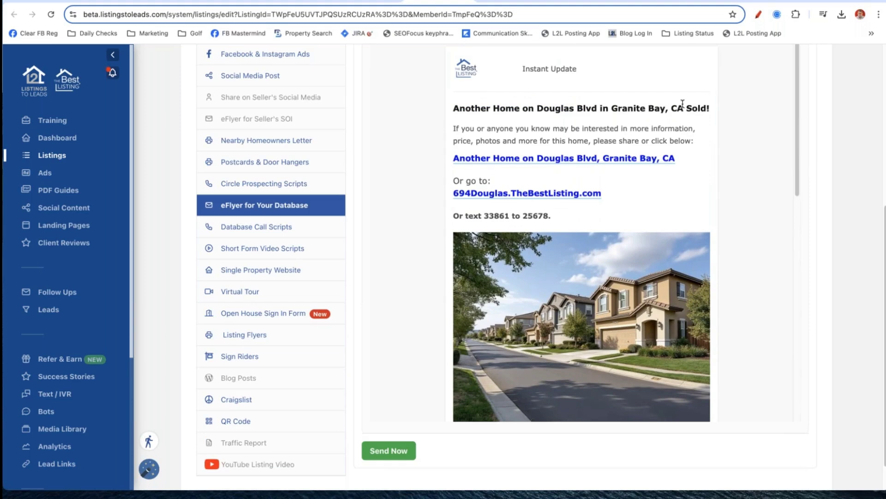
{"action": "left_click_drag", "start_coordinate": [453, 108], "coordinate": [535, 107]}
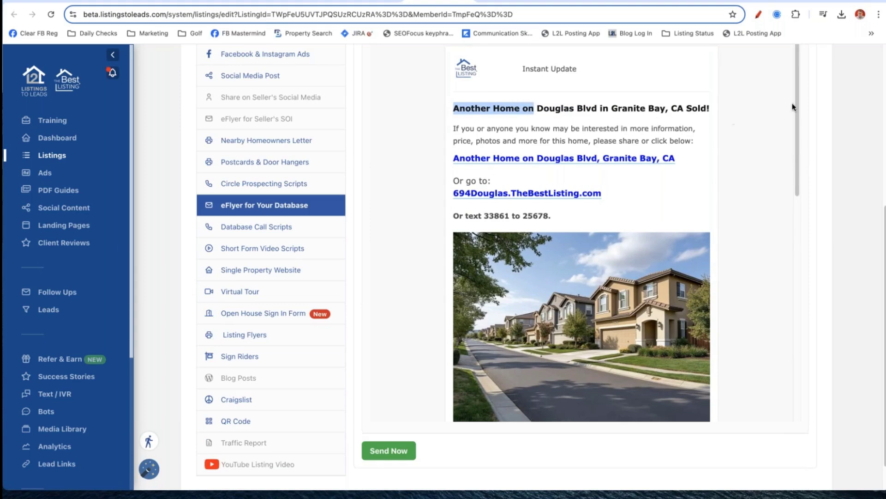
{"action": "left_click_drag", "start_coordinate": [795, 121], "coordinate": [794, 155]}
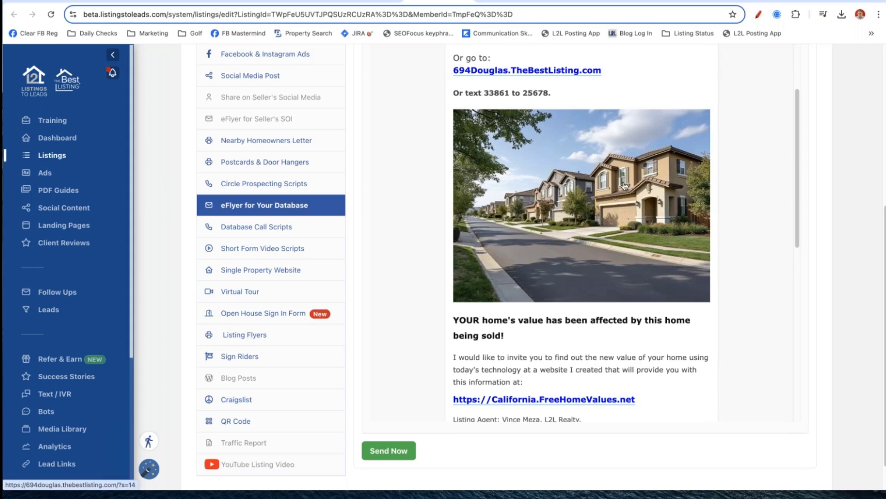
{"action": "left_click_drag", "start_coordinate": [797, 178], "coordinate": [801, 261]}
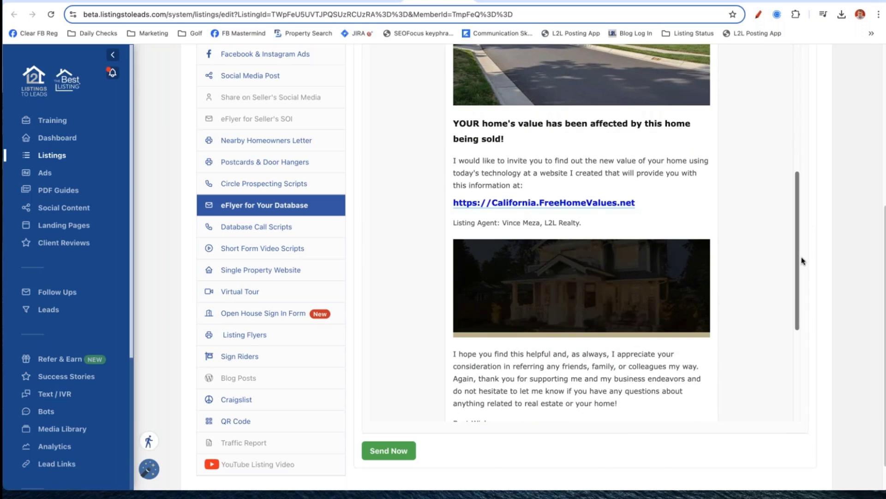
{"action": "left_click_drag", "start_coordinate": [802, 260], "coordinate": [801, 331]}
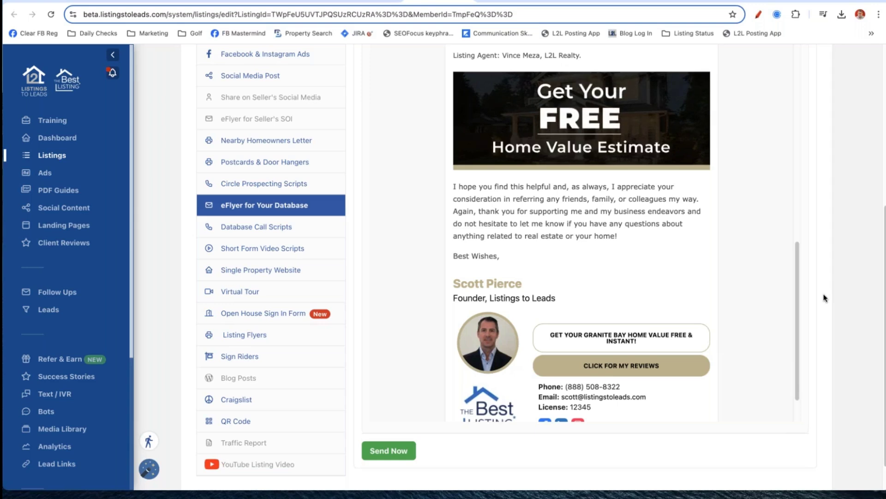
Send a test email of the Douglas Blvd eFlyer.
{"action": "scroll", "coordinate": [825, 298], "scroll_direction": "up", "scroll_amount": 5}
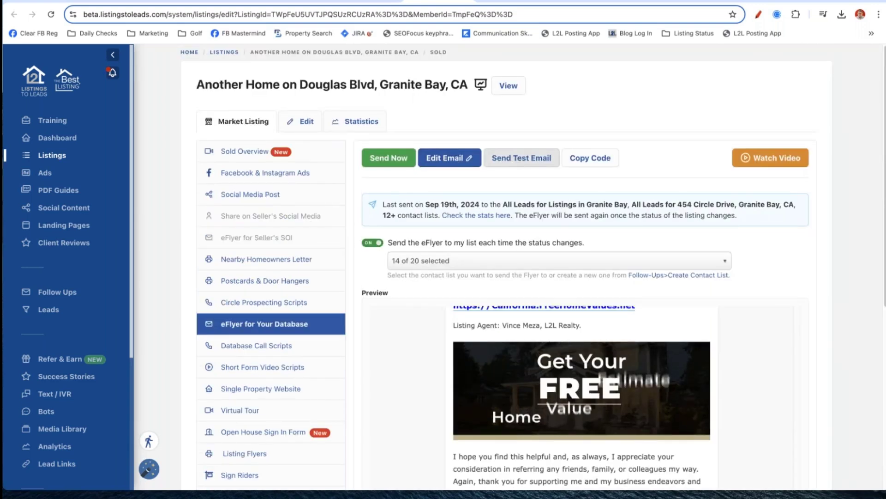
{"action": "scroll", "coordinate": [744, 247], "scroll_direction": "down", "scroll_amount": 2}
{"action": "scroll", "coordinate": [786, 253], "scroll_direction": "down", "scroll_amount": 4}
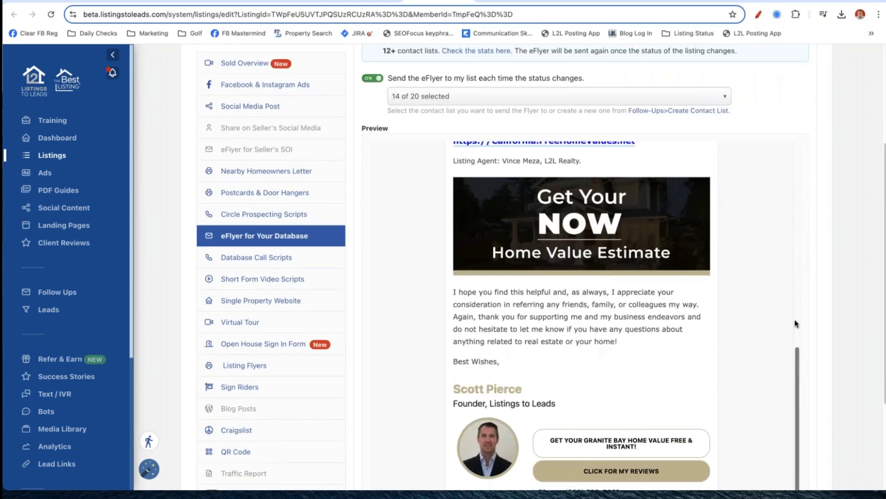
{"action": "scroll", "coordinate": [793, 299], "scroll_direction": "up", "scroll_amount": 4}
{"action": "left_click", "coordinate": [522, 137]}
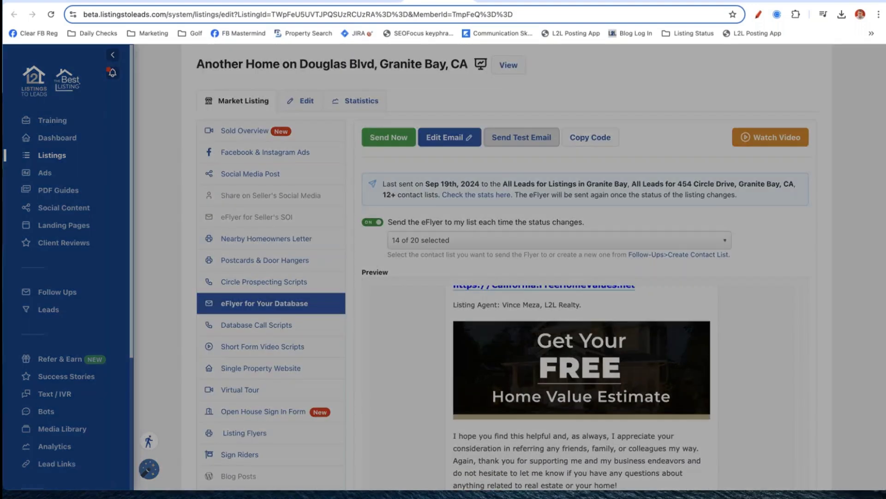
{"action": "left_click", "coordinate": [337, 309]}
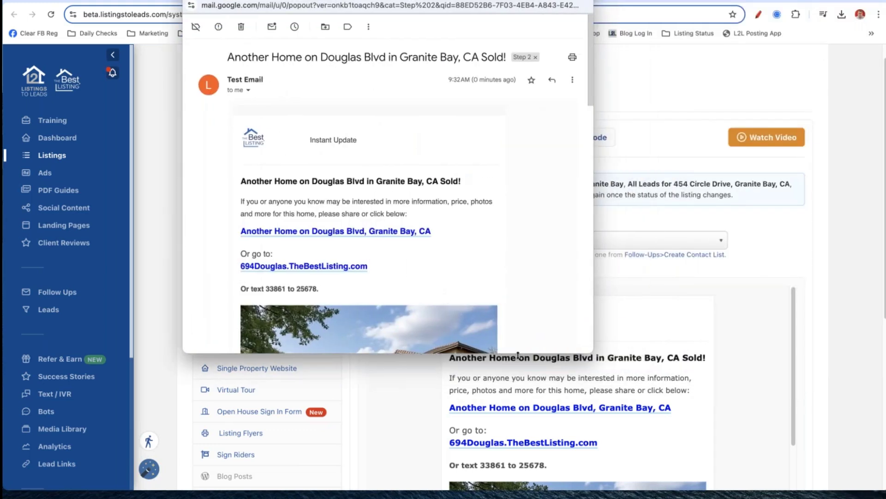
Enlarge the received test email's window and review the message down to the signature and back up to the house photo.
{"action": "left_click_drag", "start_coordinate": [514, 353], "coordinate": [517, 485]}
{"action": "scroll", "coordinate": [589, 215], "scroll_direction": "down", "scroll_amount": 5}
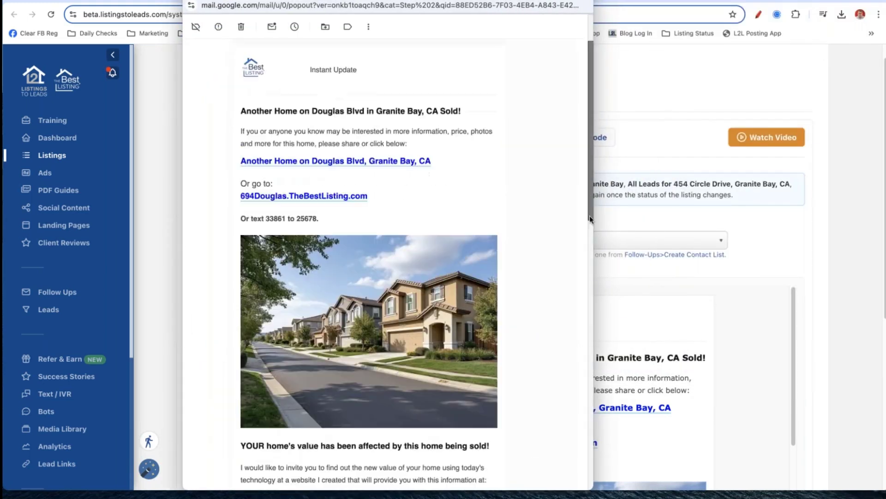
{"action": "left_click_drag", "start_coordinate": [591, 240], "coordinate": [597, 411]}
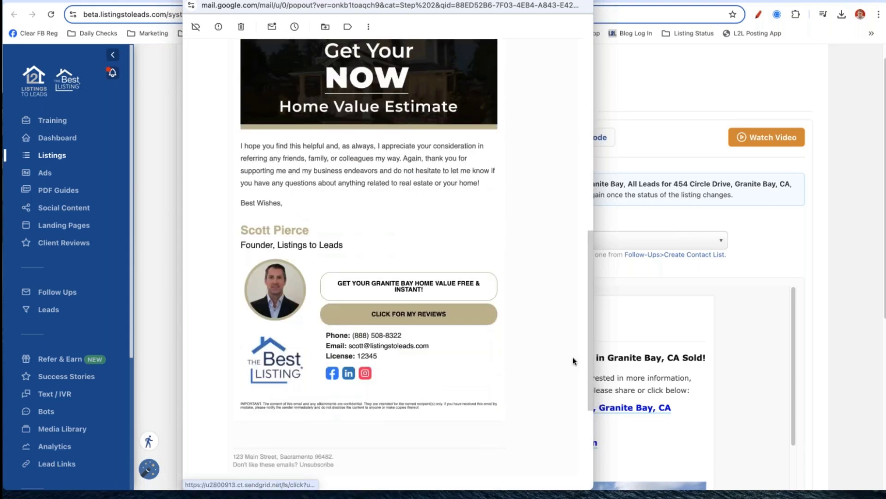
{"action": "left_click_drag", "start_coordinate": [589, 359], "coordinate": [596, 214]}
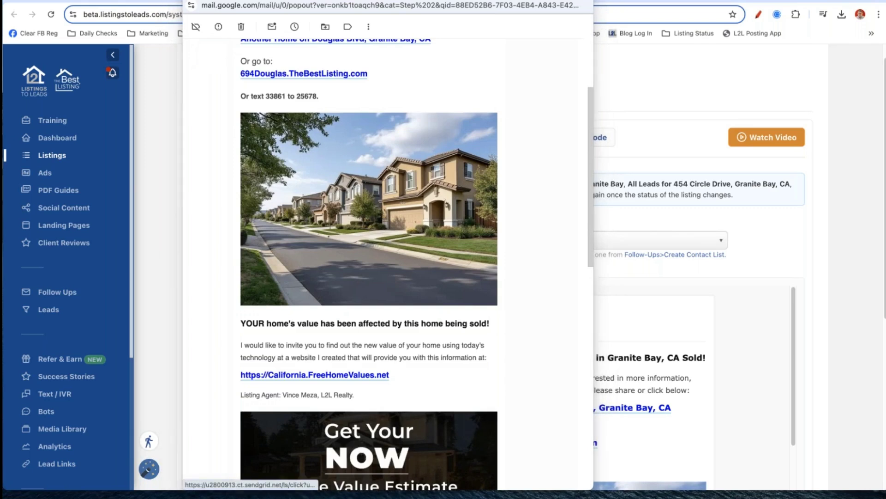
Open the property website from the email's house photo, dismissing the market analysis form and pausing the background video.
{"action": "left_click", "coordinate": [369, 208]}
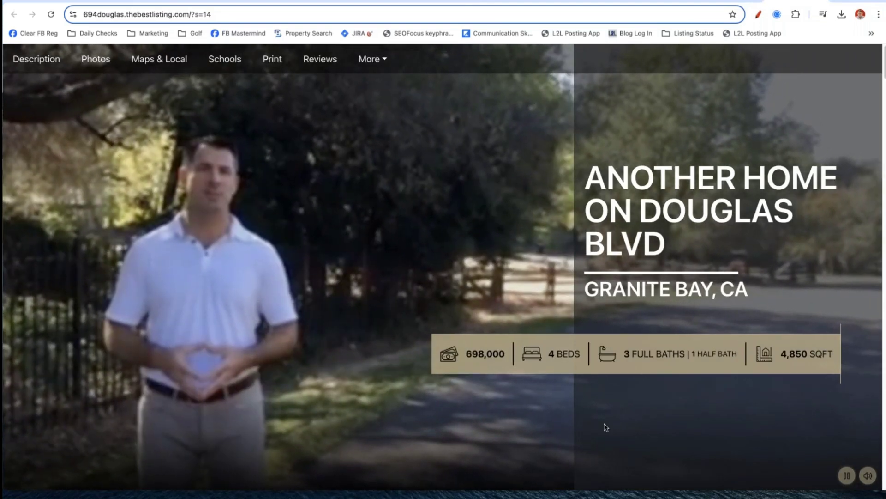
{"action": "left_click", "coordinate": [576, 425]}
{"action": "key", "text": "XF86AudioRaiseVolume"}
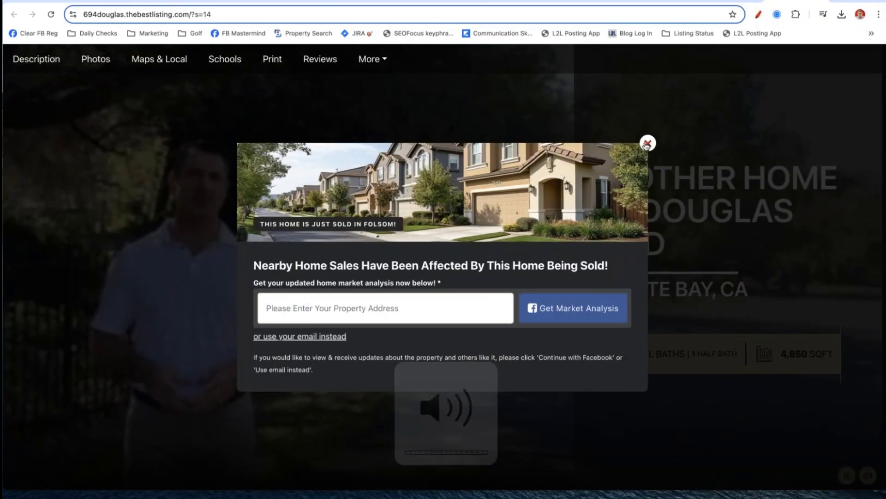
{"action": "left_click", "coordinate": [648, 143]}
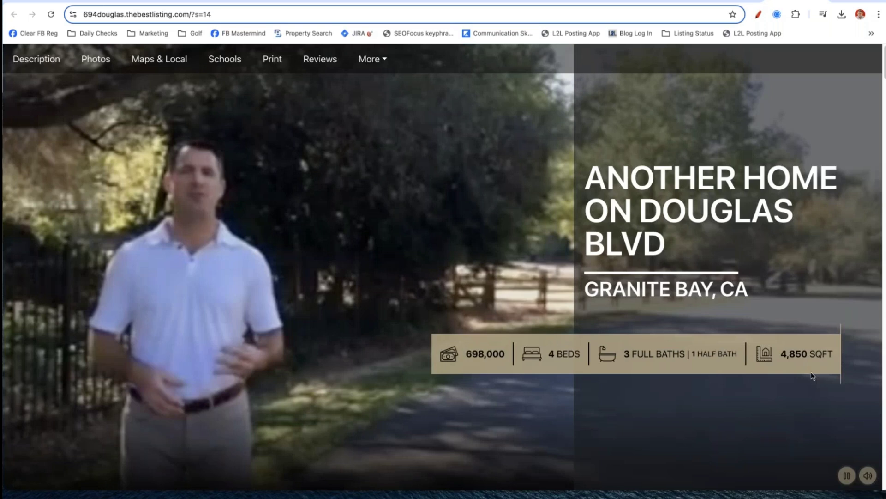
{"action": "left_click", "coordinate": [846, 477]}
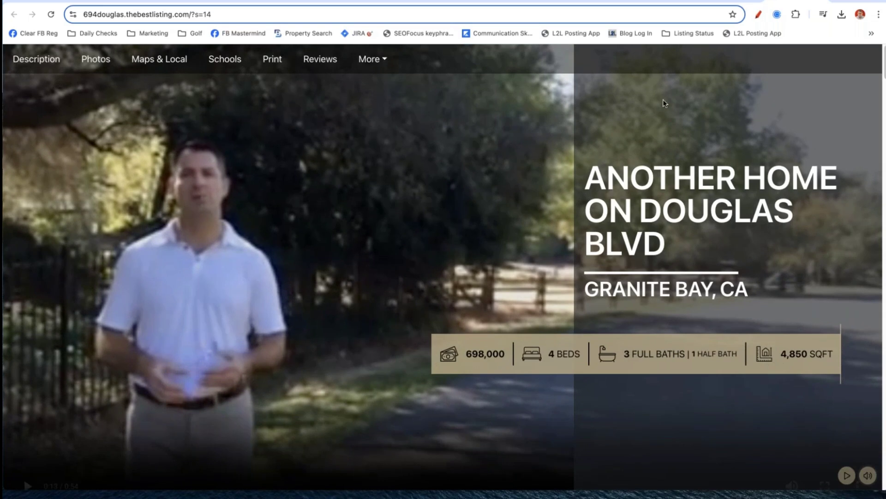
Highlight the property description from its title to the marketing plan download line, and select the website's address.
{"action": "left_click_drag", "start_coordinate": [884, 67], "coordinate": [884, 43]}
{"action": "scroll", "coordinate": [356, 125], "scroll_direction": "down", "scroll_amount": 9}
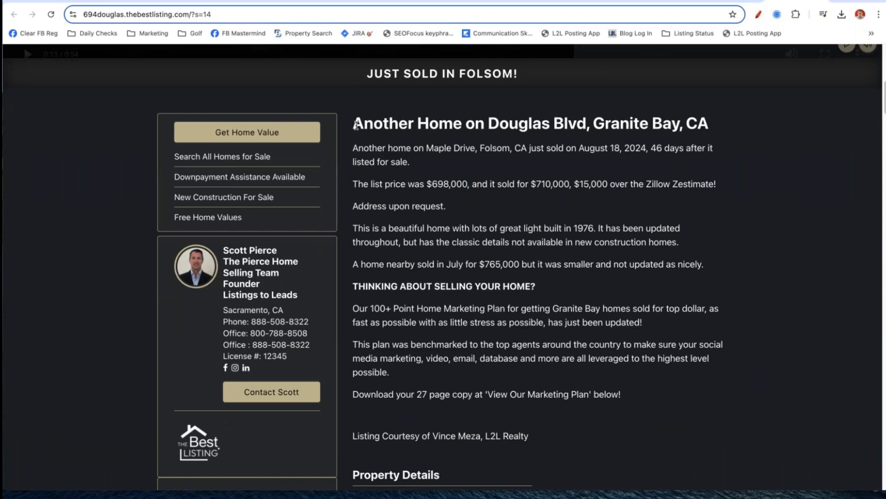
{"action": "left_click_drag", "start_coordinate": [354, 124], "coordinate": [621, 395]}
{"action": "left_click", "coordinate": [372, 14]}
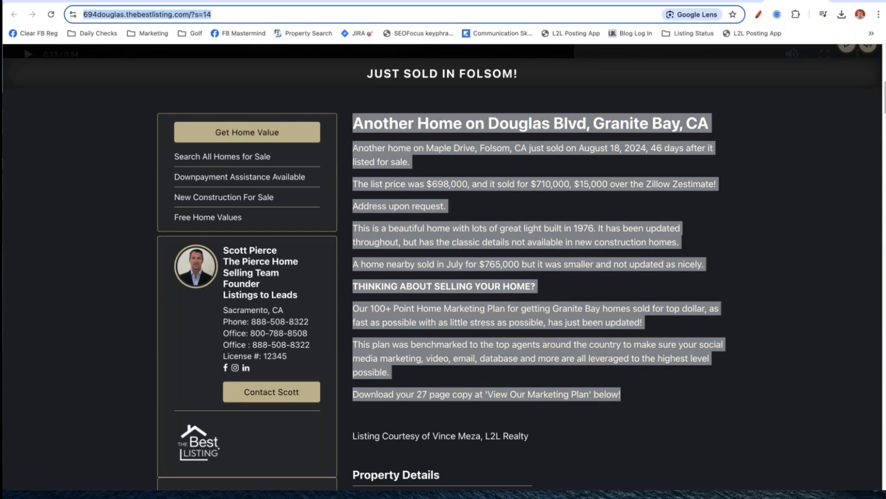
{"action": "key", "text": "super+Tab"}
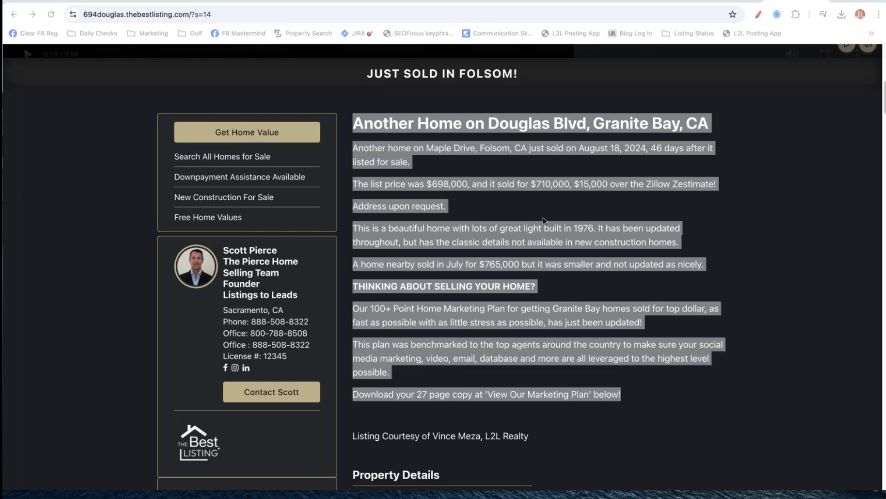
{"action": "key", "text": "super+l"}
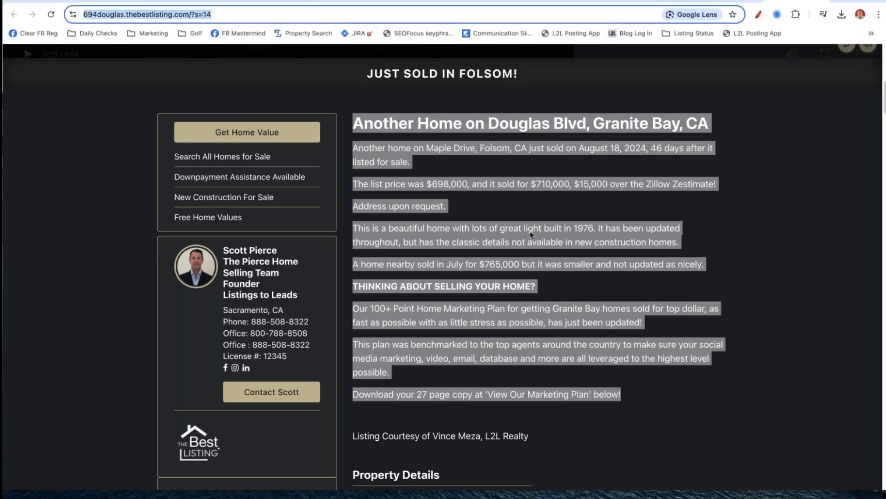
Highlight the property description's sale date, price, "Address upon request" and home details lines one after another.
{"action": "left_click", "coordinate": [561, 187]}
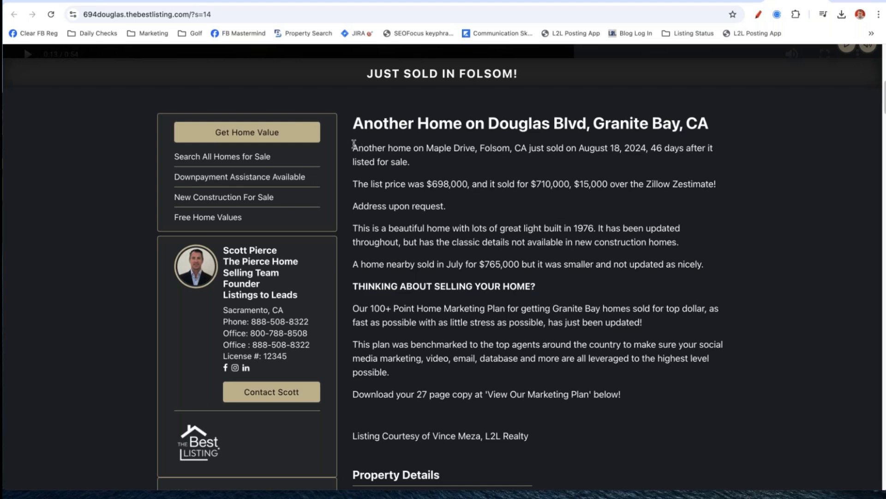
{"action": "left_click_drag", "start_coordinate": [354, 147], "coordinate": [410, 198]}
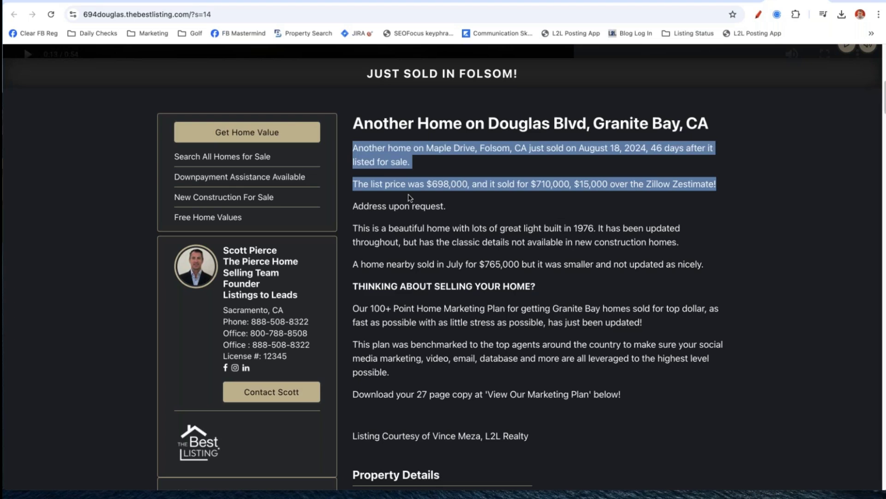
{"action": "left_click", "coordinate": [390, 148]}
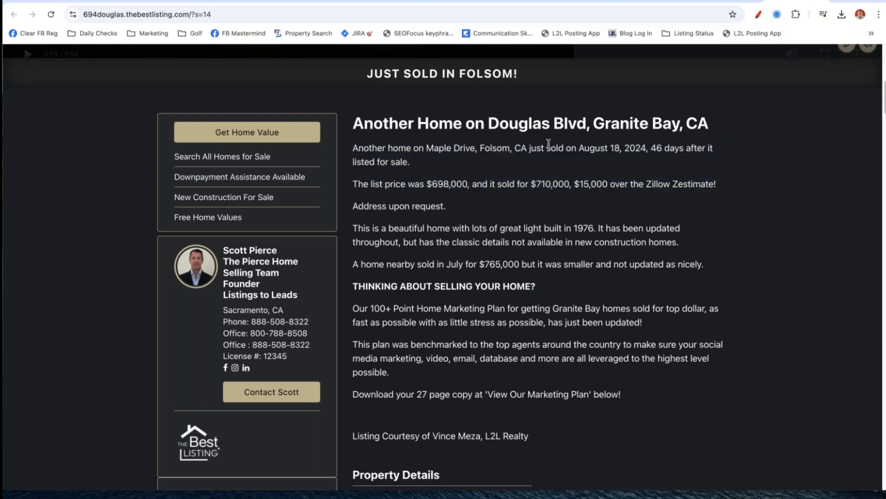
{"action": "left_click_drag", "start_coordinate": [372, 184], "coordinate": [714, 209]}
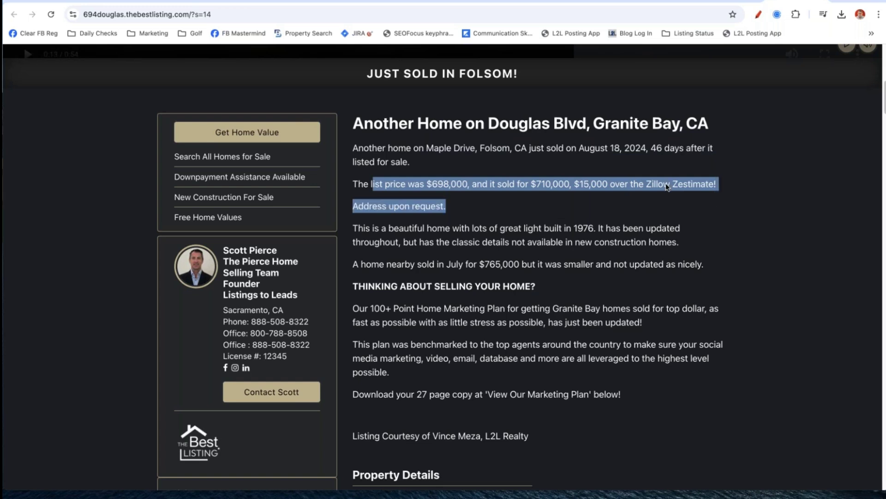
{"action": "left_click", "coordinate": [376, 210]}
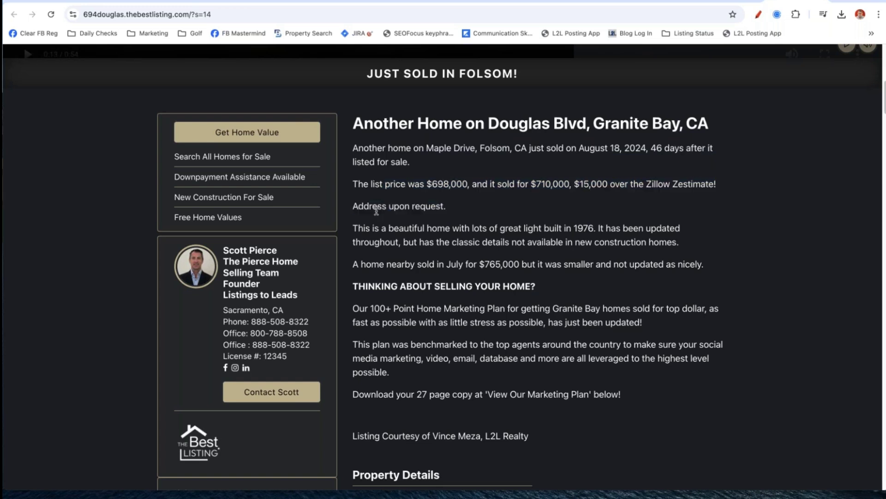
{"action": "triple_click", "coordinate": [432, 208]}
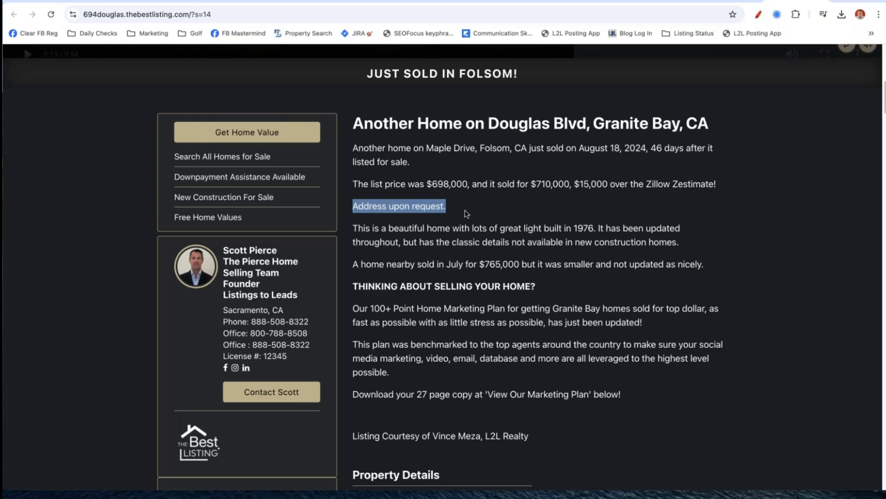
{"action": "scroll", "coordinate": [461, 223], "scroll_direction": "down", "scroll_amount": 2}
{"action": "left_click_drag", "start_coordinate": [359, 187], "coordinate": [727, 229]}
{"action": "left_click", "coordinate": [728, 229]}
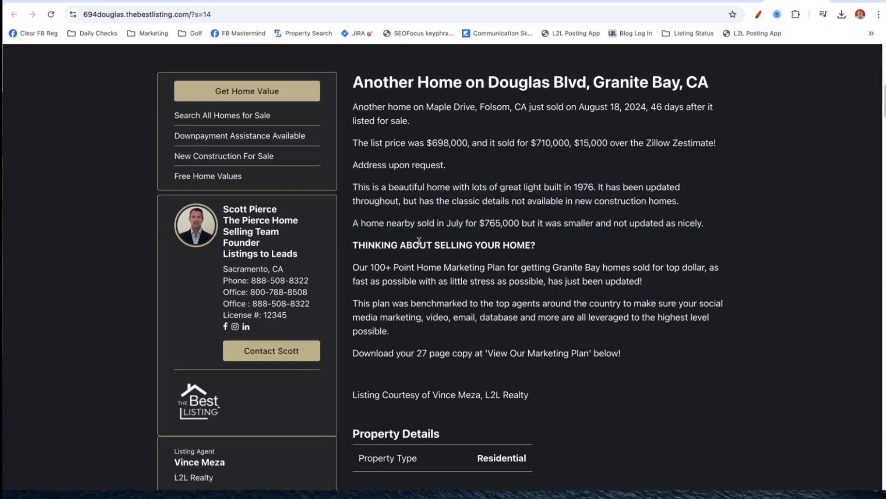
Highlight the "THINKING ABOUT SELLING YOUR HOME?" section and its 'View Our Marketing Plan' reference, and go down to the 100+ Point Marketing Plan block.
{"action": "scroll", "coordinate": [409, 203], "scroll_direction": "down", "scroll_amount": 2}
{"action": "left_click_drag", "start_coordinate": [354, 203], "coordinate": [651, 321]}
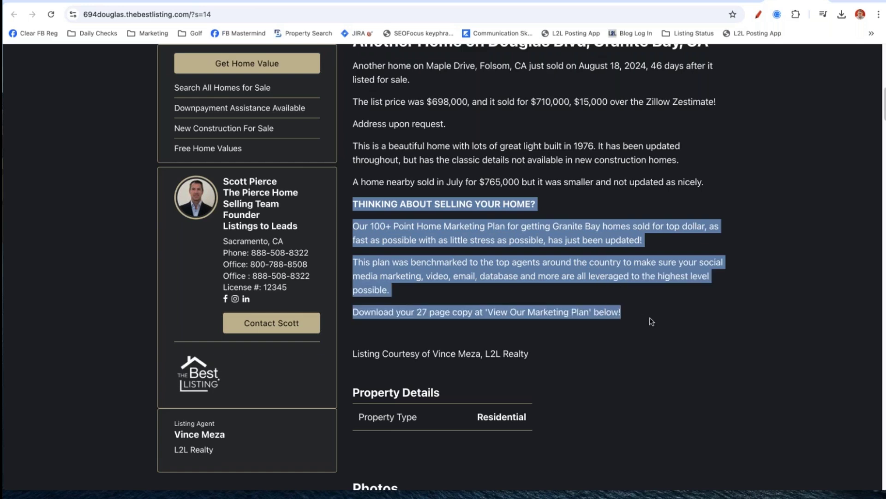
{"action": "left_click", "coordinate": [391, 334]}
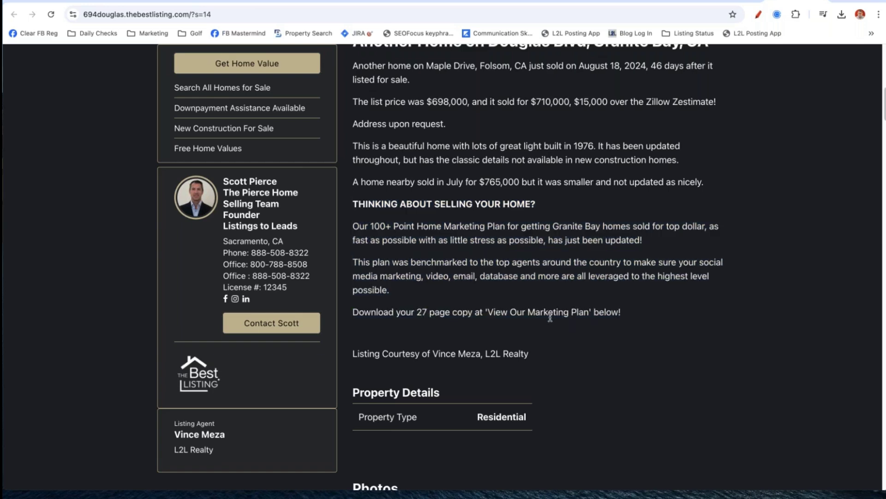
{"action": "left_click_drag", "start_coordinate": [485, 313], "coordinate": [623, 313]}
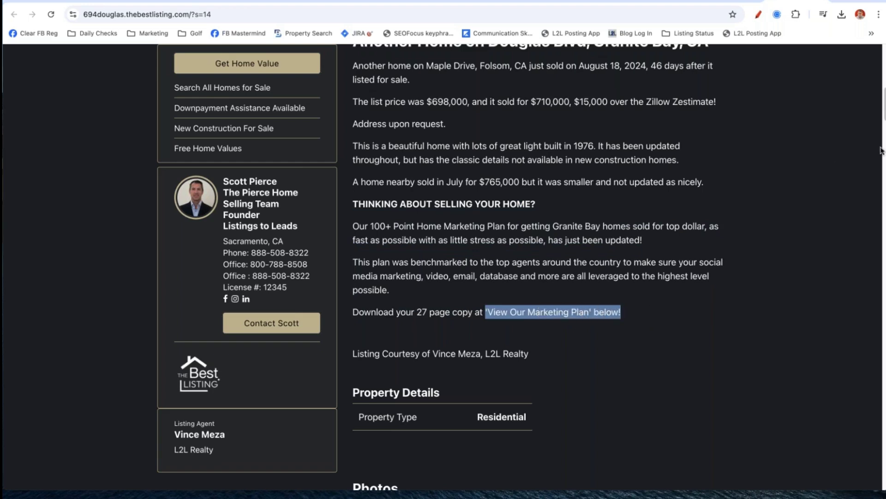
{"action": "left_click_drag", "start_coordinate": [881, 96], "coordinate": [884, 143]}
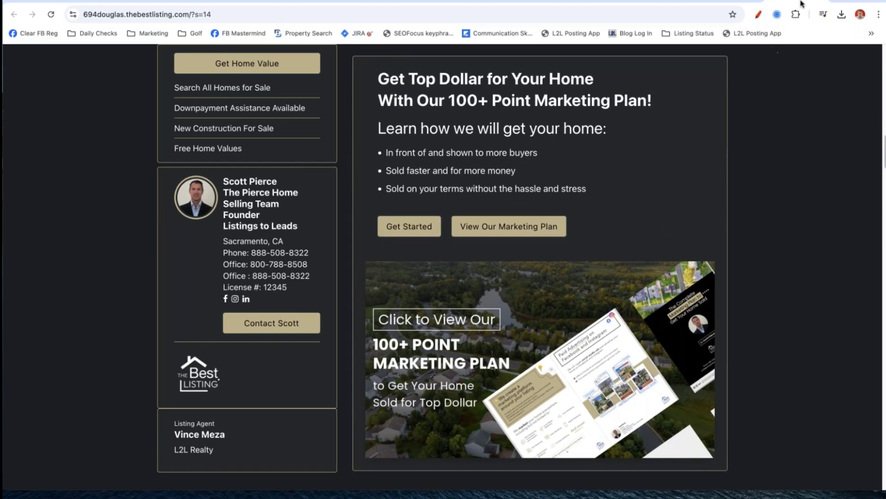
Return to the Douglas Blvd listing's marketing tools and review its Database Call Scripts for contacts who were sent the eFlyer.
{"action": "left_click", "coordinate": [824, 2]}
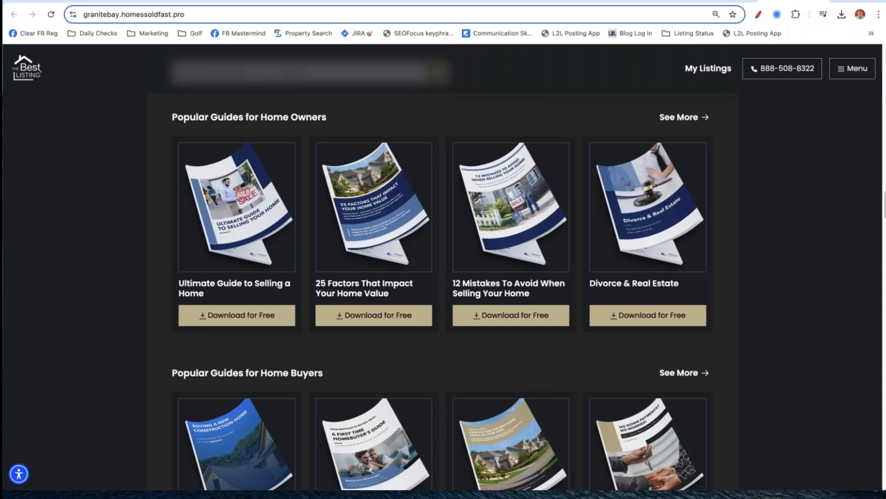
{"action": "left_click", "coordinate": [382, 3]}
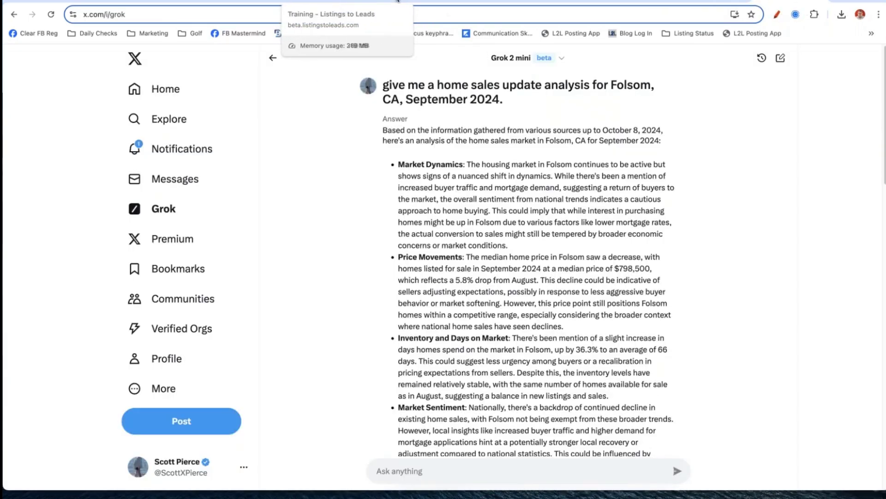
{"action": "left_click", "coordinate": [443, 3]}
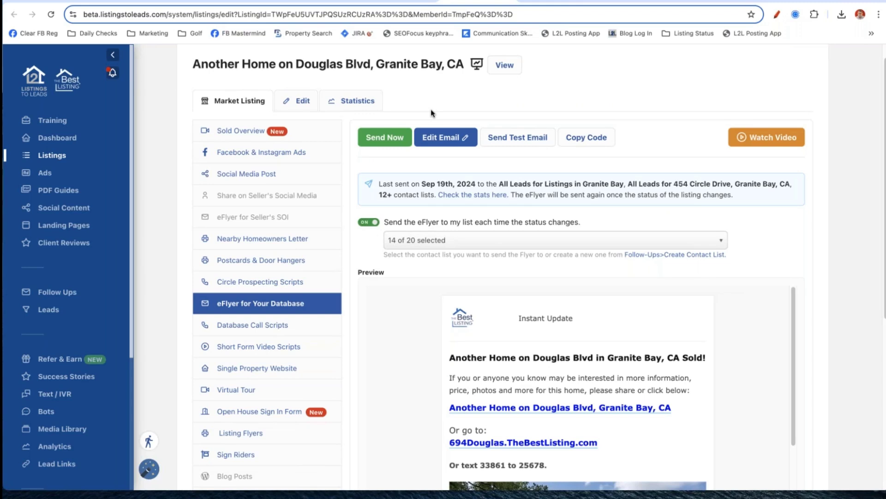
{"action": "left_click", "coordinate": [253, 333]}
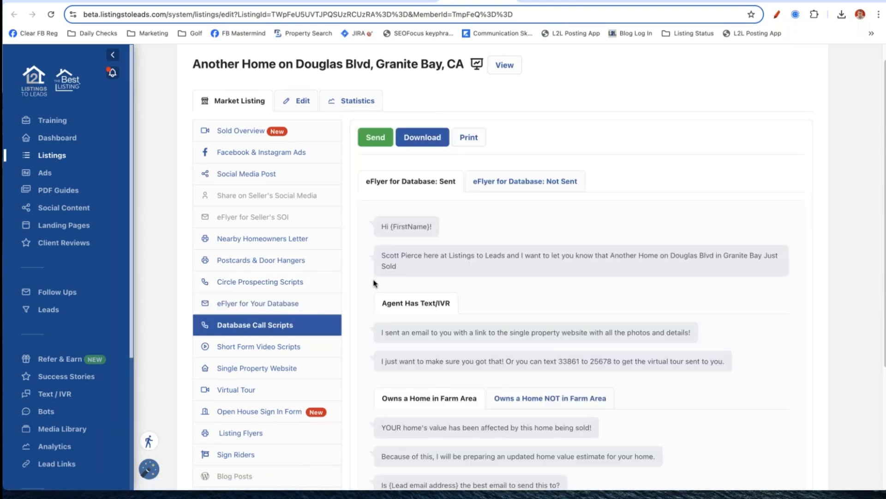
{"action": "scroll", "coordinate": [374, 283], "scroll_direction": "down", "scroll_amount": 3}
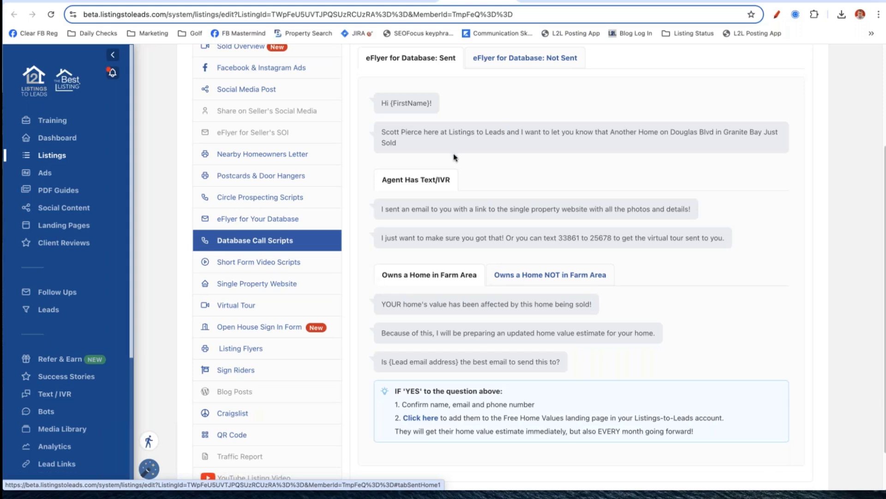
{"action": "scroll", "coordinate": [505, 185], "scroll_direction": "up", "scroll_amount": 2}
{"action": "scroll", "coordinate": [505, 185], "scroll_direction": "up", "scroll_amount": 2}
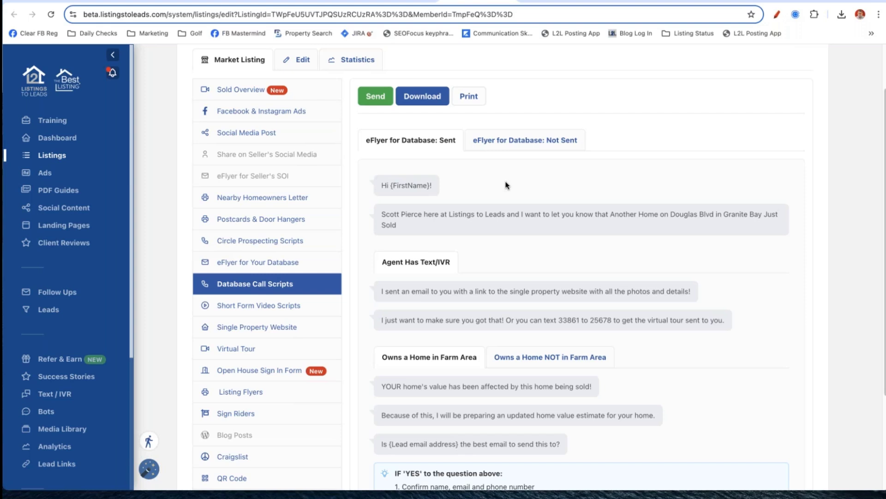
{"action": "scroll", "coordinate": [494, 178], "scroll_direction": "up", "scroll_amount": 2}
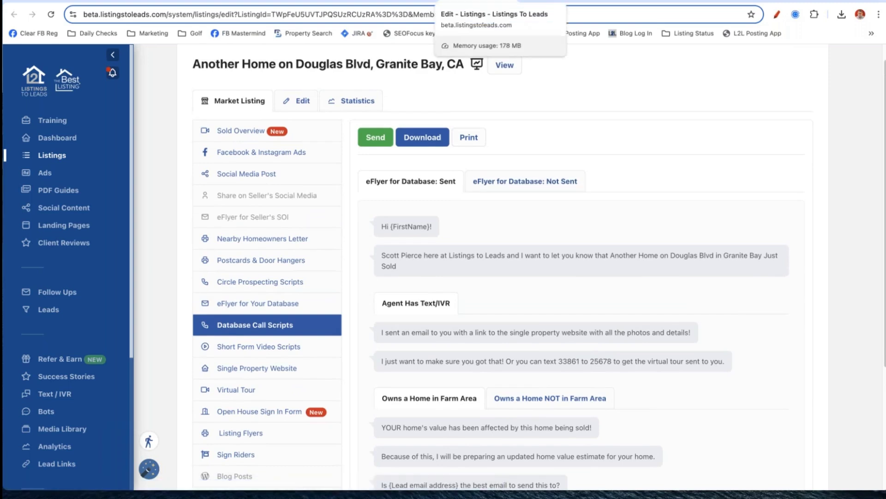
Return to the October 2024 training calendar, dismiss the Sold / Pending Marketing dialog, and preview the October 7 and October 9 entries' details.
{"action": "left_click", "coordinate": [554, 2]}
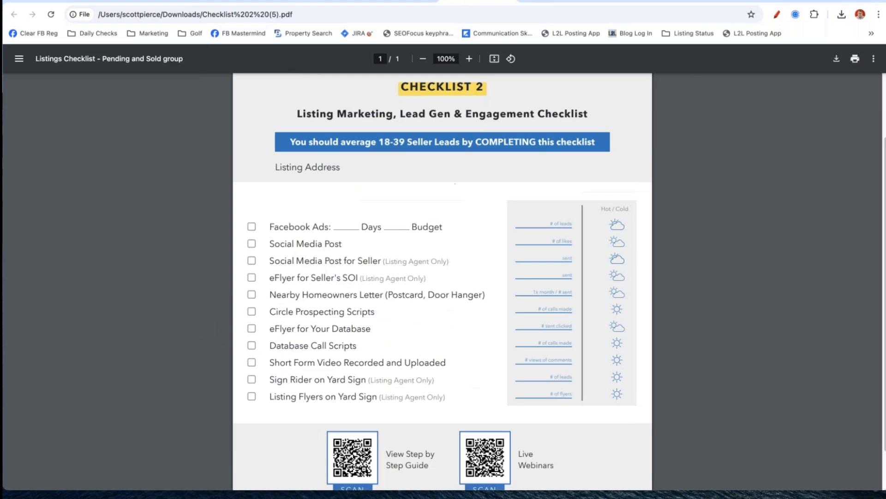
{"action": "left_click", "coordinate": [314, 2]}
{"action": "left_click", "coordinate": [392, 2]}
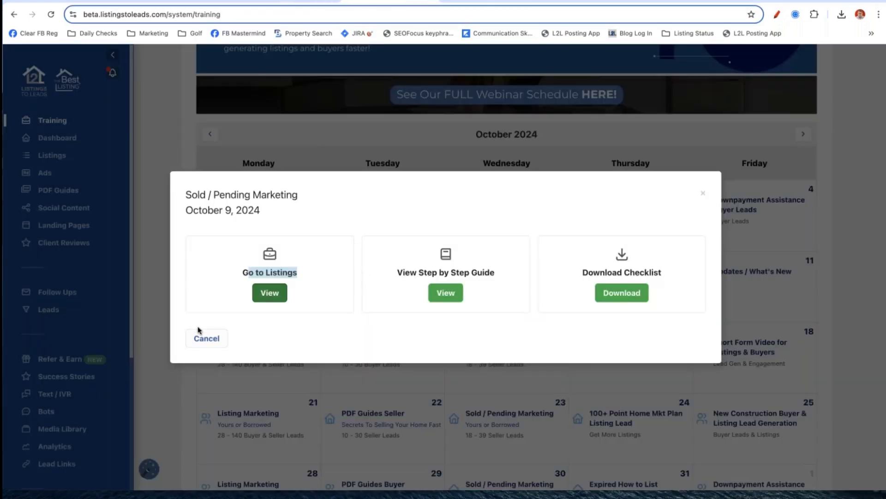
{"action": "left_click", "coordinate": [206, 339]}
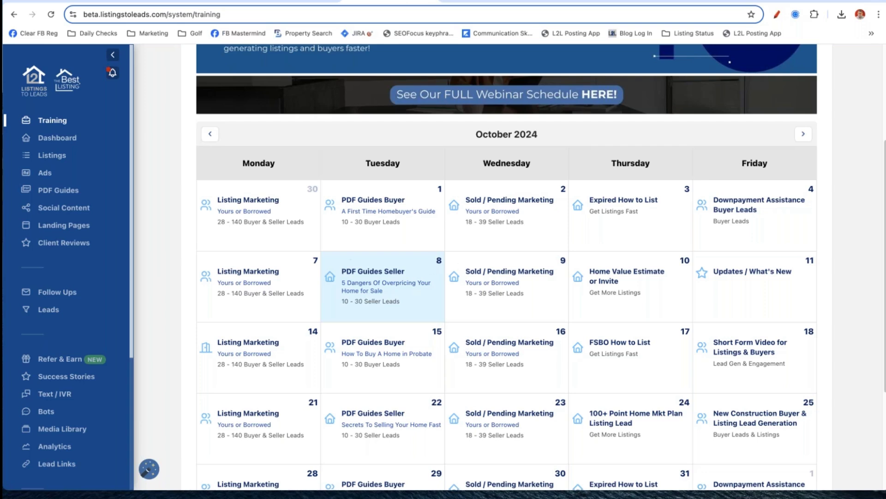
{"action": "mouse_move", "coordinate": [253, 276]}
{"action": "mouse_move", "coordinate": [388, 286]}
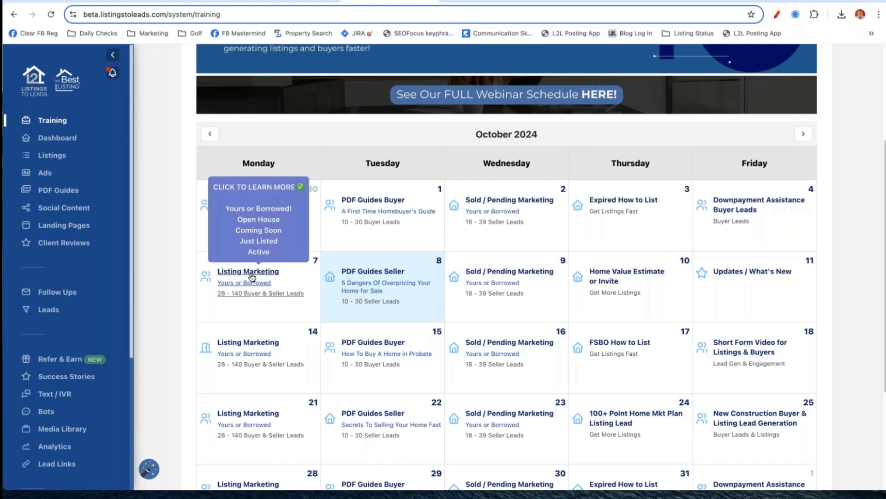
{"action": "mouse_move", "coordinate": [504, 275]}
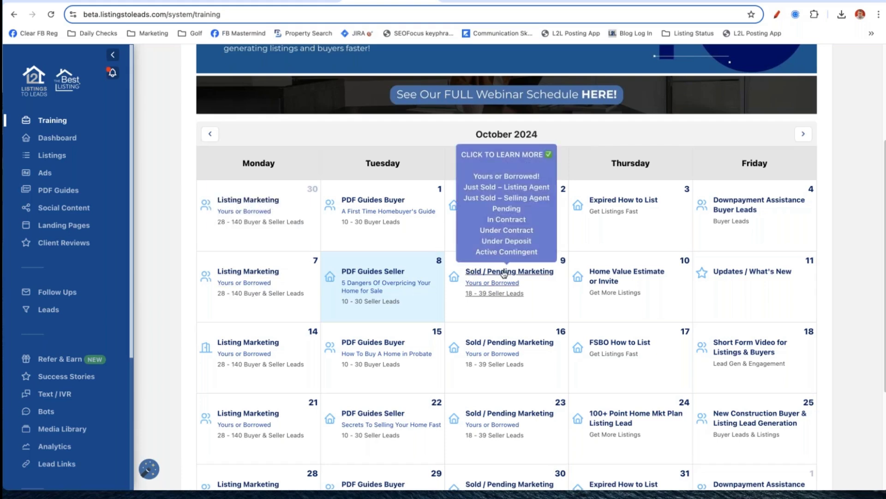
From the October 8 PDF Guides Seller entry, open the eFlyer for Database of the 5 Dangers Of Overpricing Your Home for Sale guide.
{"action": "left_click", "coordinate": [371, 277]}
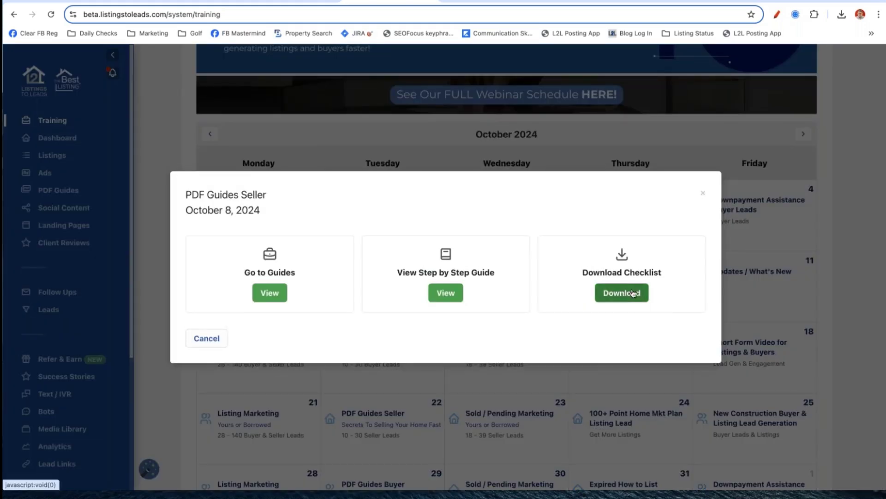
{"action": "left_click", "coordinate": [266, 294]}
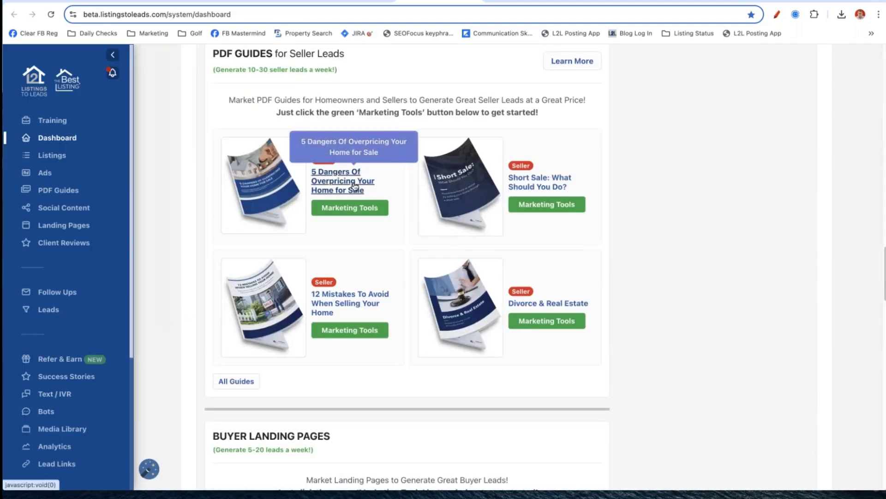
{"action": "left_click", "coordinate": [350, 207]}
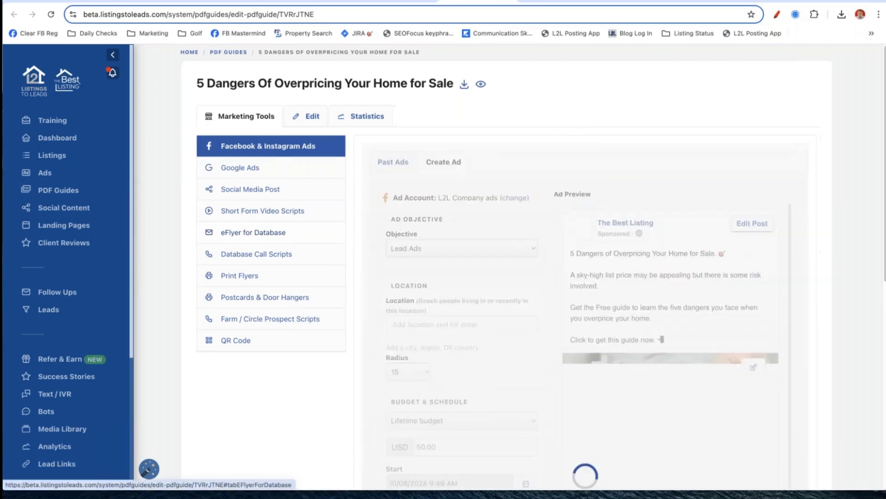
{"action": "left_click", "coordinate": [261, 234]}
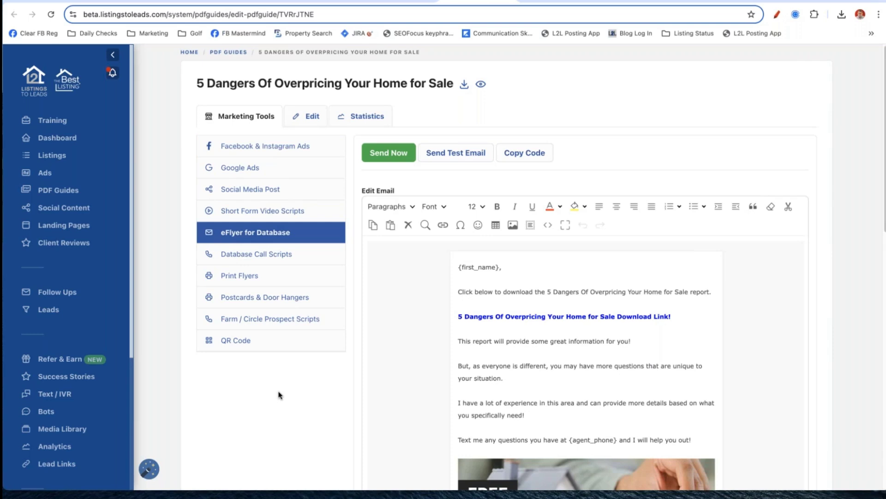
Review the 5 Dangers guide's eFlyer down to the agent signature and send a test email of it to the prefilled recipient.
{"action": "left_click", "coordinate": [383, 331]}
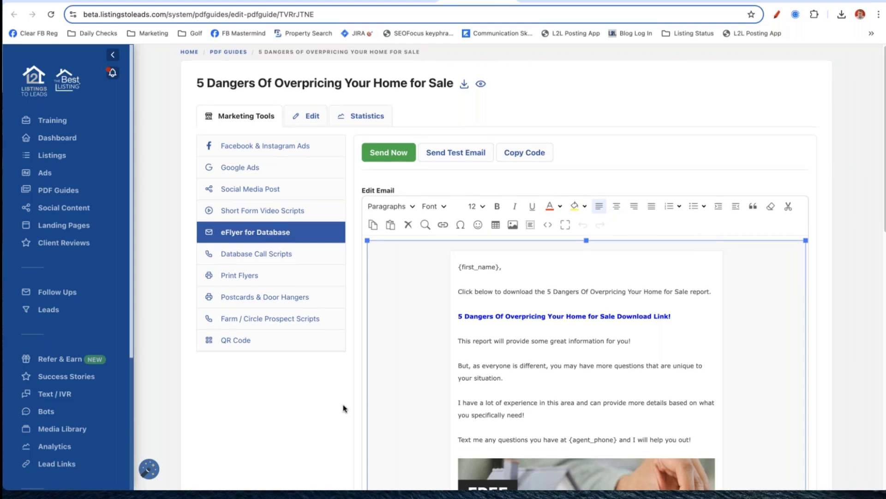
{"action": "scroll", "coordinate": [343, 408], "scroll_direction": "down", "scroll_amount": 1}
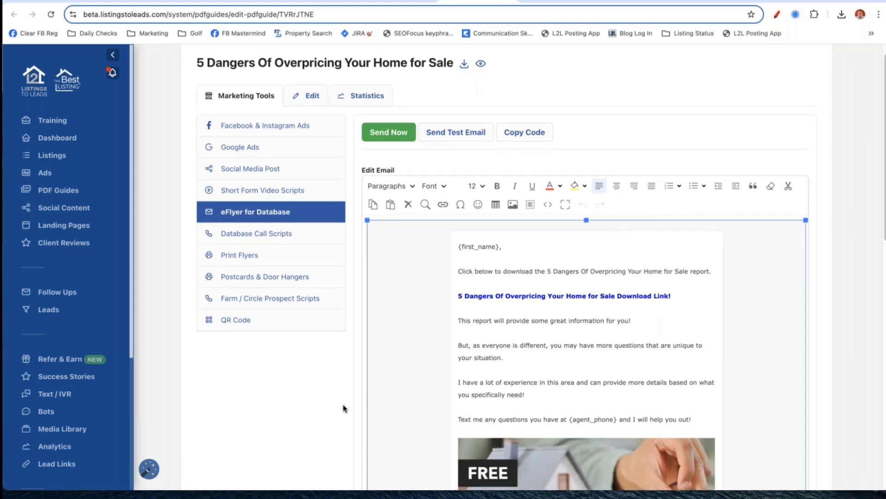
{"action": "scroll", "coordinate": [343, 409], "scroll_direction": "up", "scroll_amount": 1}
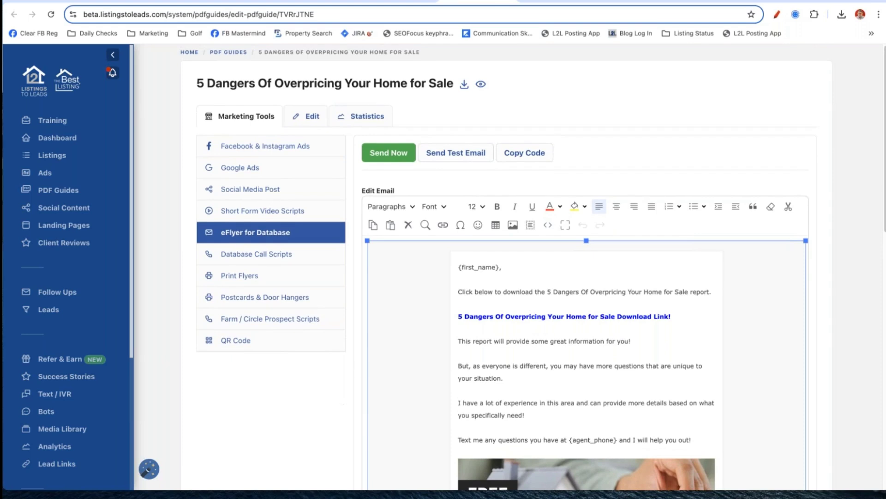
{"action": "scroll", "coordinate": [531, 295], "scroll_direction": "down", "scroll_amount": 2}
{"action": "scroll", "coordinate": [669, 339], "scroll_direction": "down", "scroll_amount": 8}
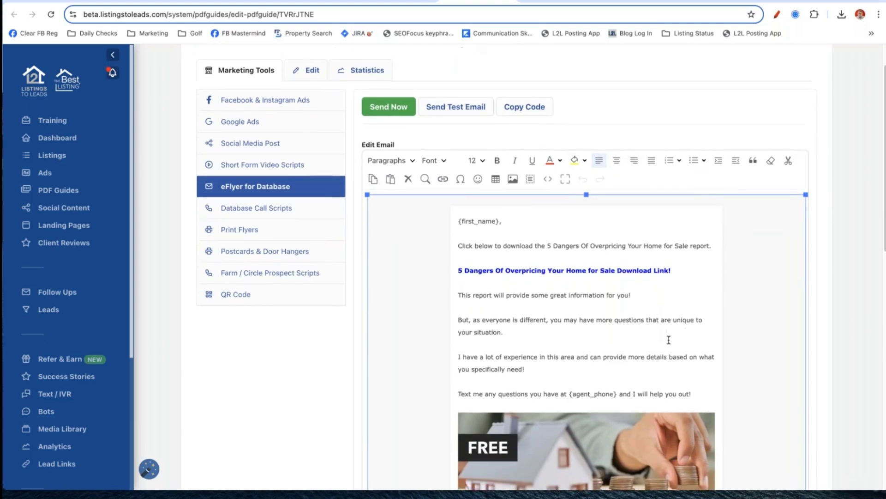
{"action": "scroll", "coordinate": [730, 281], "scroll_direction": "down", "scroll_amount": 1}
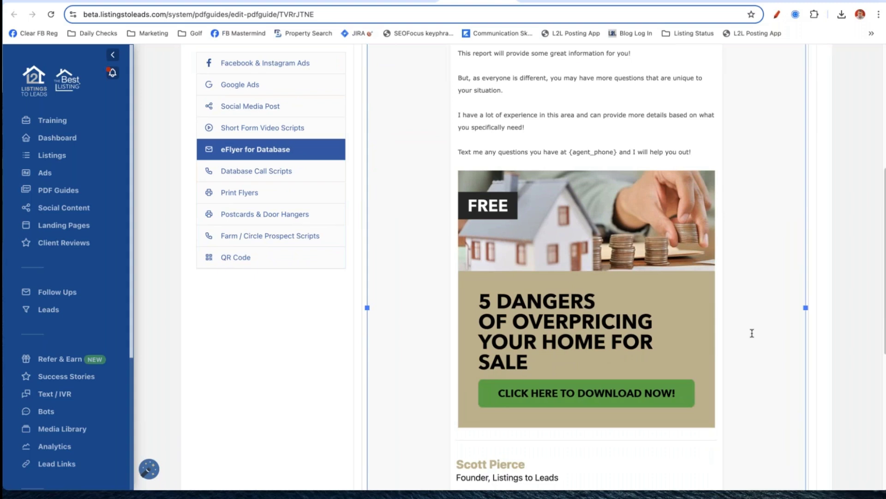
{"action": "scroll", "coordinate": [752, 333], "scroll_direction": "up", "scroll_amount": 10}
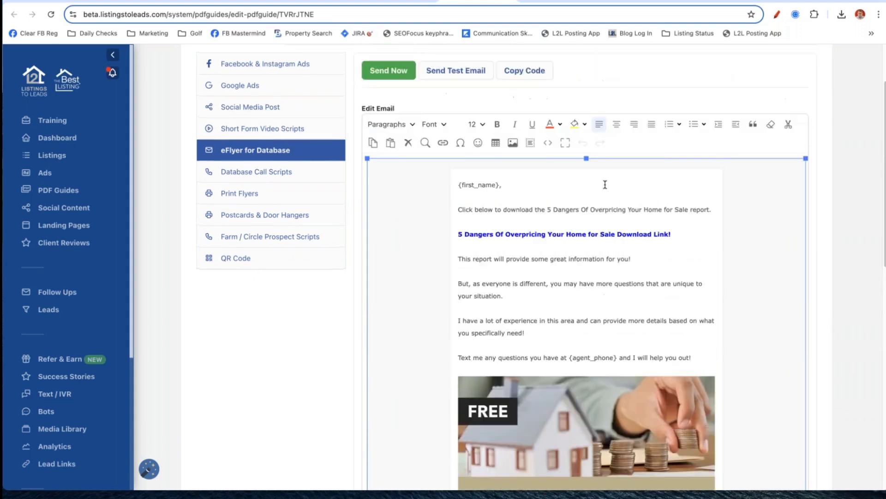
{"action": "left_click", "coordinate": [461, 153]}
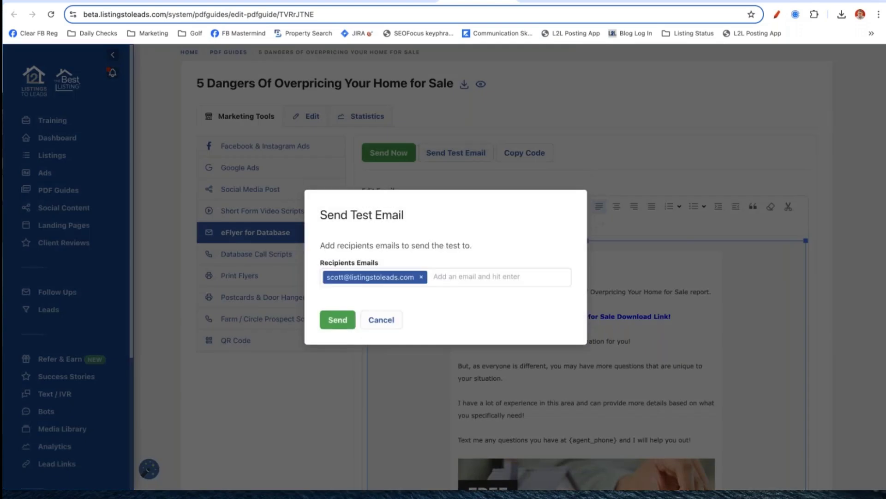
{"action": "key", "text": "Return"}
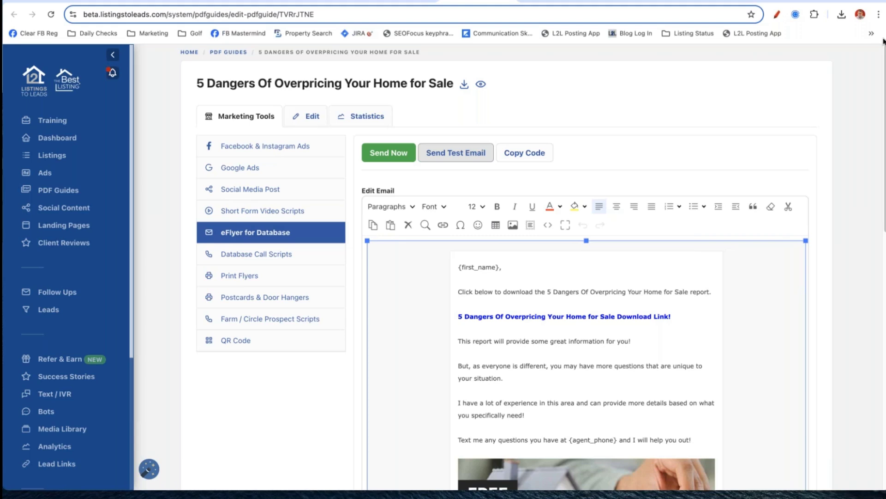
Review the received test email down to the signature, downloading and browsing the 5 Dangers Of Overpricing PDF from its link, and close both.
{"action": "left_click_drag", "start_coordinate": [470, 354], "coordinate": [471, 491]}
{"action": "mouse_move", "coordinate": [566, 202]}
{"action": "left_mouse_down"}
{"action": "mouse_move", "coordinate": [573, 340]}
{"action": "mouse_move", "coordinate": [570, 222]}
{"action": "left_mouse_up"}
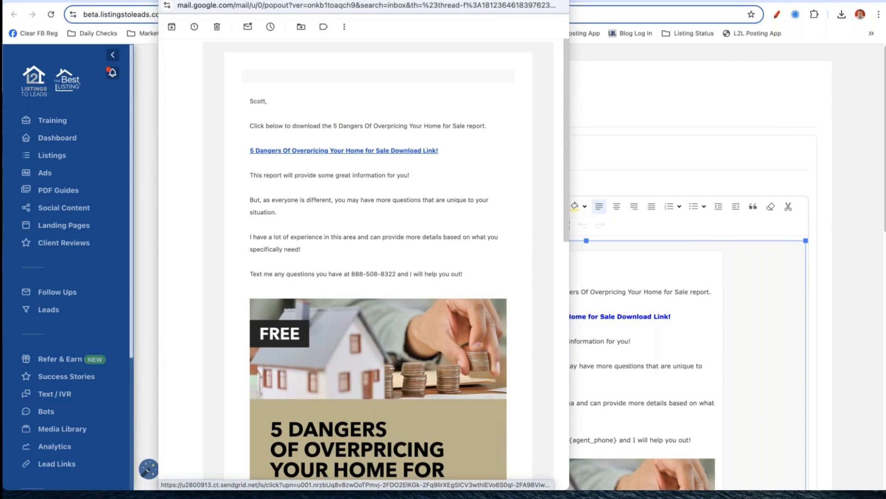
{"action": "left_click", "coordinate": [344, 150]}
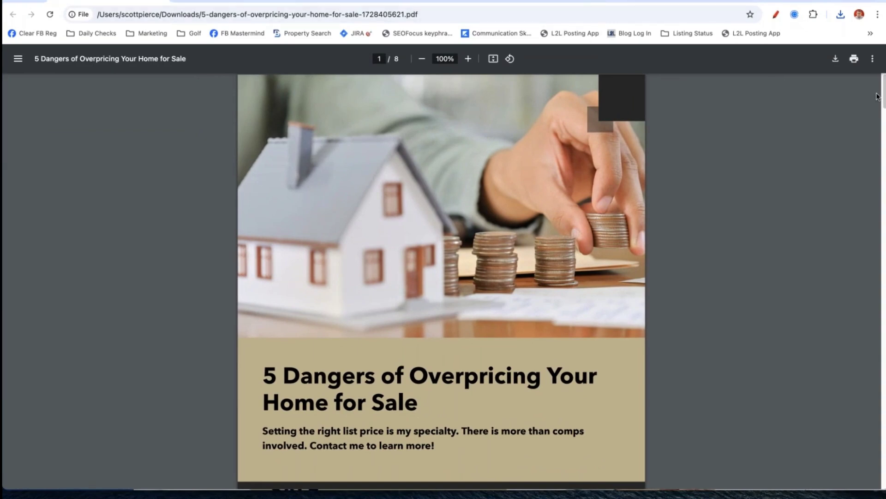
{"action": "left_click_drag", "start_coordinate": [883, 101], "coordinate": [876, 231]}
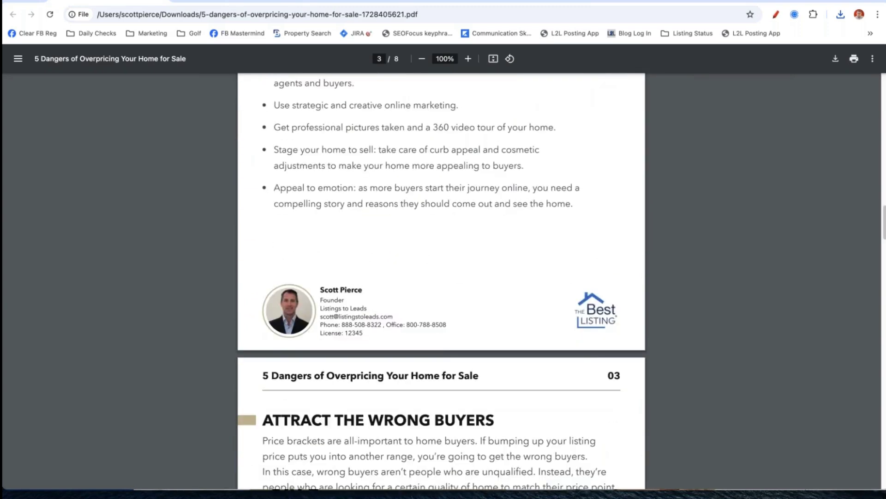
{"action": "key", "text": "super+w"}
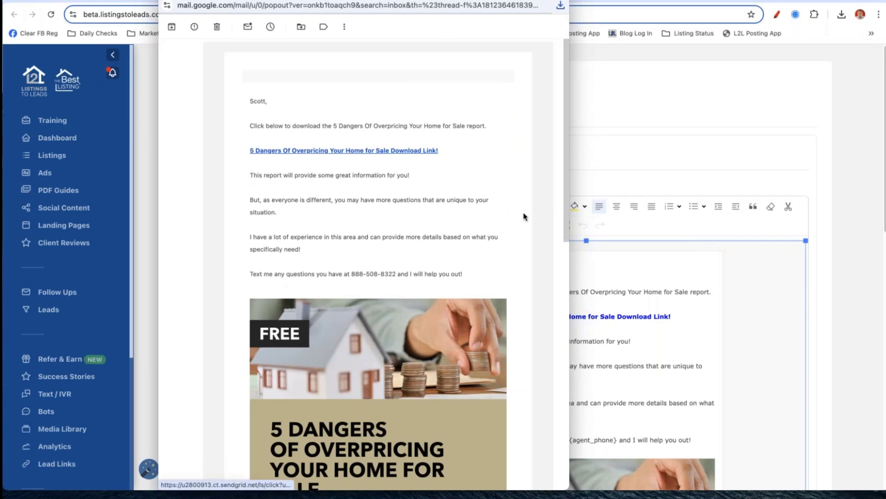
{"action": "left_click_drag", "start_coordinate": [567, 197], "coordinate": [572, 342]}
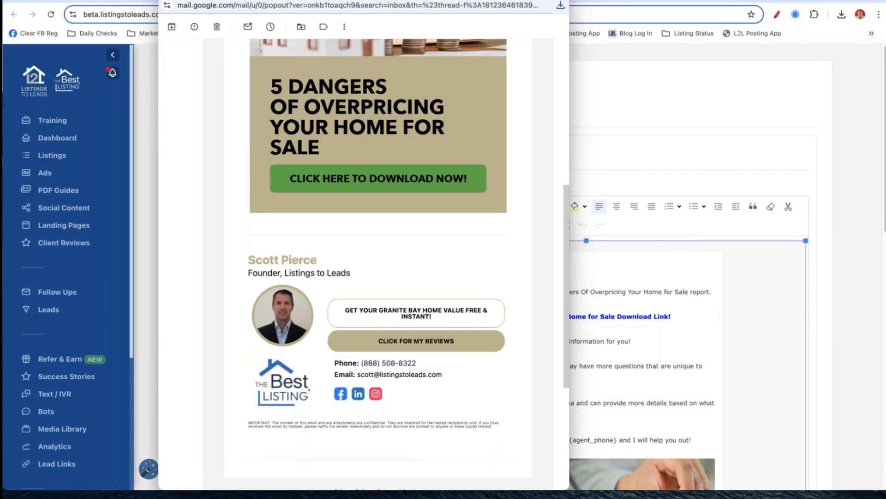
{"action": "key", "text": "super+w"}
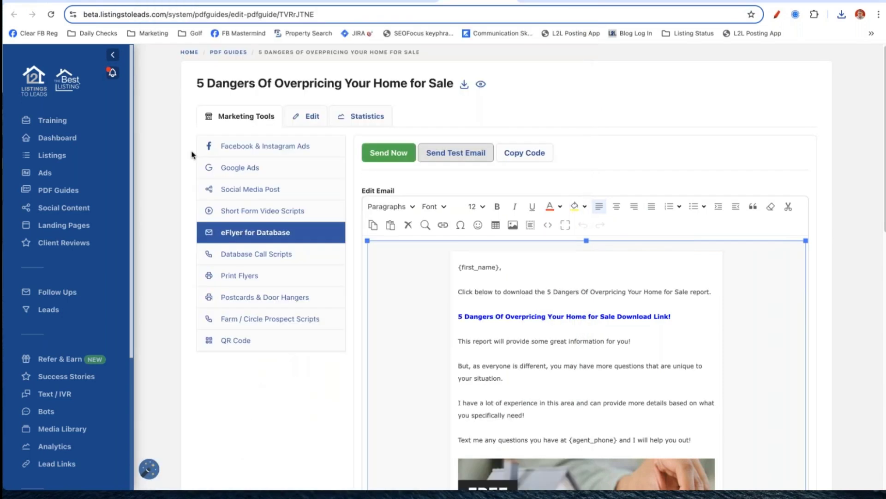
Review the 5 Dangers guide's Database Call Scripts for seller leads and homeowners, and view its Print Flyers.
{"action": "left_click", "coordinate": [249, 254]}
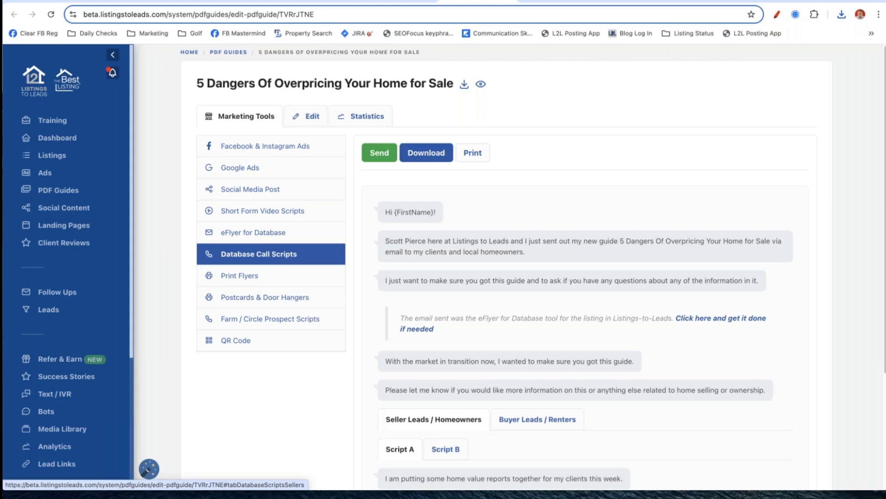
{"action": "scroll", "coordinate": [600, 231], "scroll_direction": "down", "scroll_amount": 2}
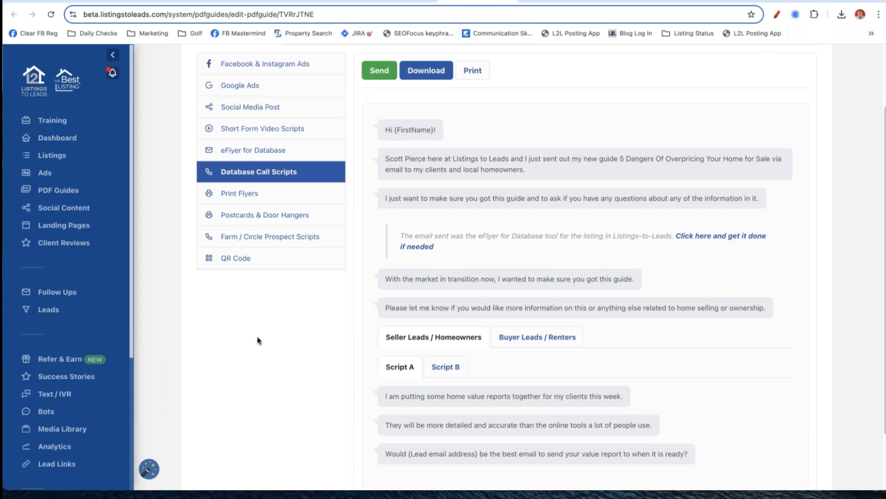
{"action": "scroll", "coordinate": [261, 373], "scroll_direction": "up", "scroll_amount": 2}
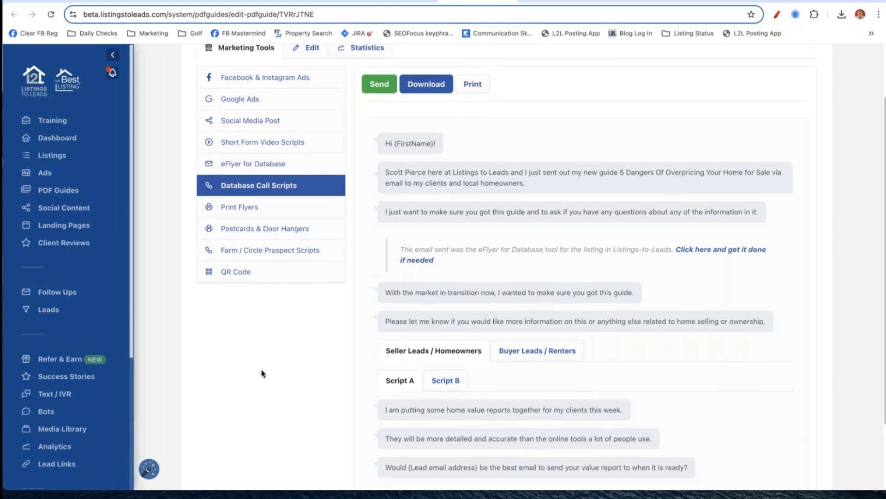
{"action": "scroll", "coordinate": [261, 373], "scroll_direction": "down", "scroll_amount": 2}
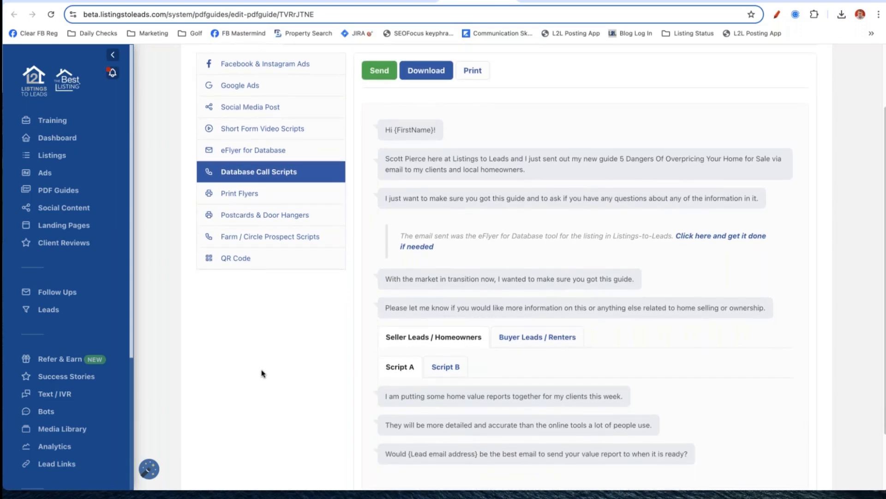
{"action": "scroll", "coordinate": [271, 289], "scroll_direction": "up", "scroll_amount": 2}
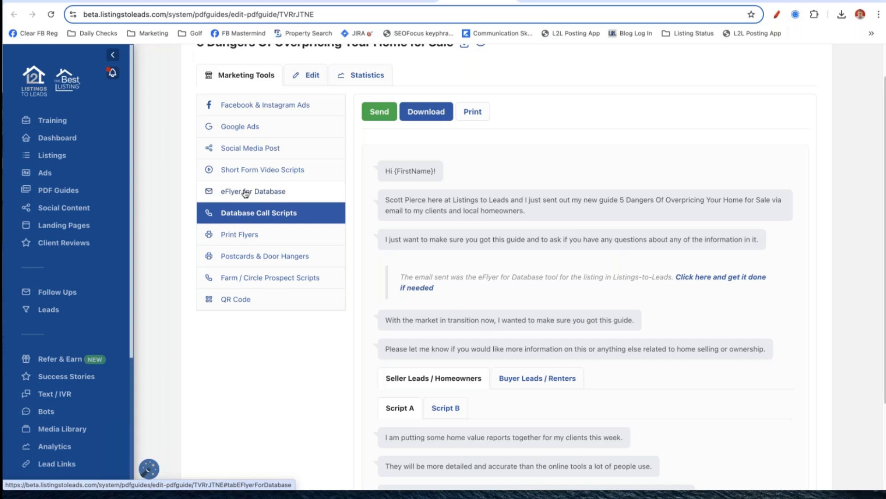
{"action": "scroll", "coordinate": [245, 193], "scroll_direction": "down", "scroll_amount": 2}
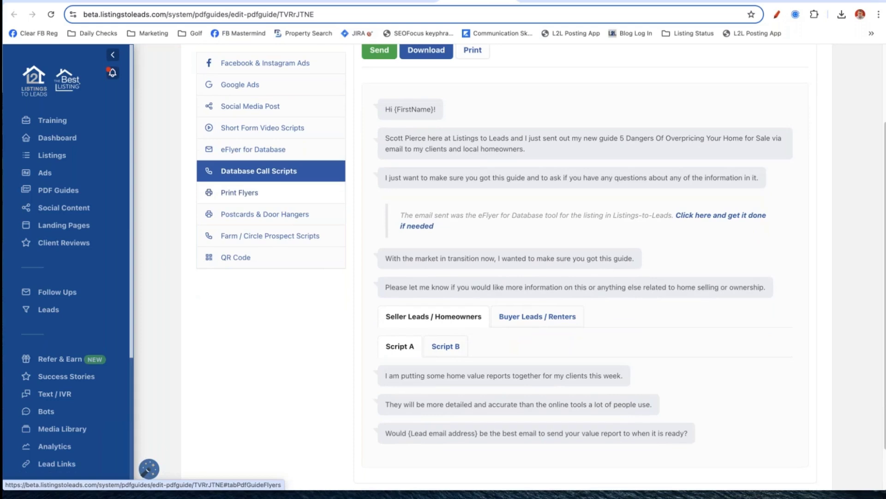
{"action": "scroll", "coordinate": [245, 193], "scroll_direction": "up", "scroll_amount": 1}
{"action": "scroll", "coordinate": [245, 193], "scroll_direction": "down", "scroll_amount": 1}
{"action": "left_click", "coordinate": [245, 193]}
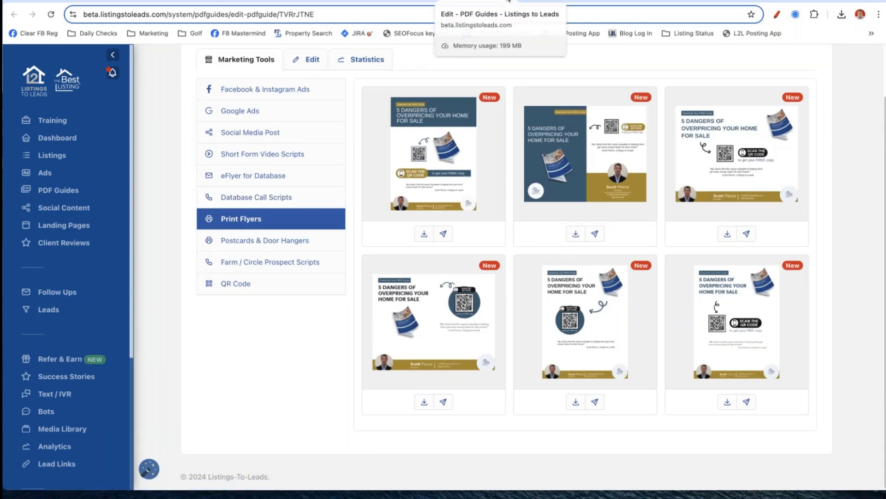
Return to the October 2024 training calendar and dismiss the October 8 PDF Guides Seller dialog.
{"action": "left_click", "coordinate": [509, 1]}
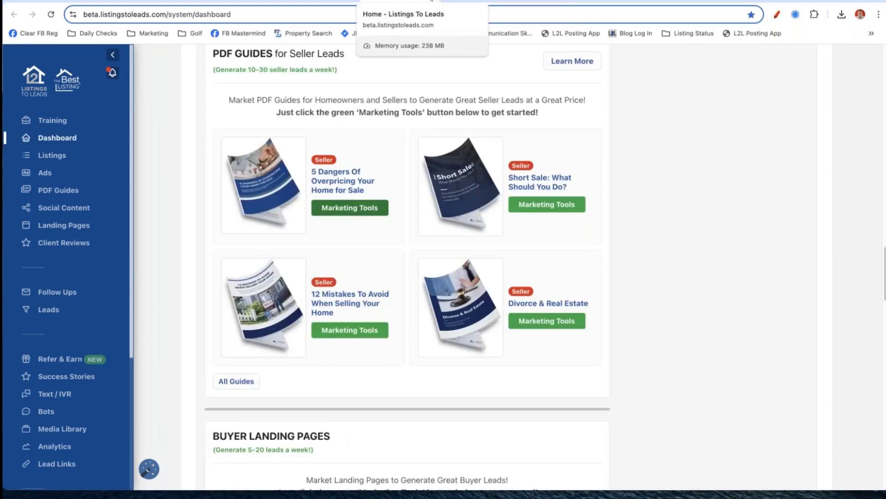
{"action": "left_click", "coordinate": [461, 2]}
{"action": "left_click", "coordinate": [319, 1]}
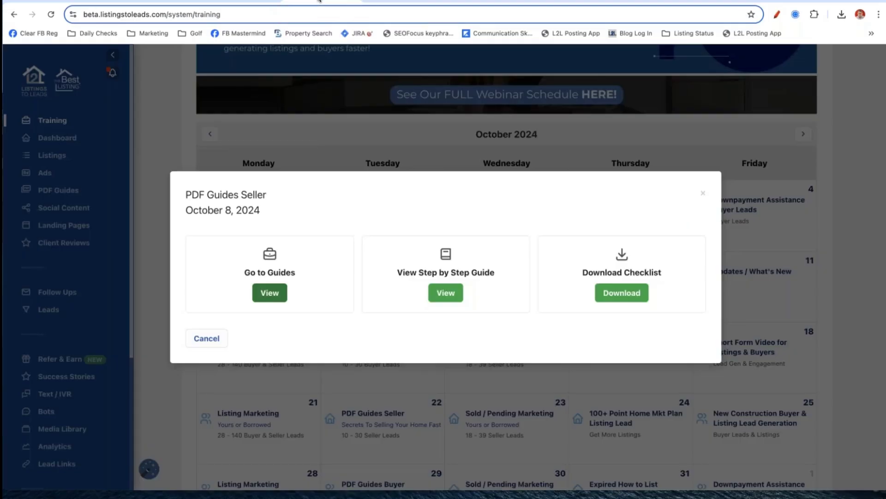
{"action": "left_click", "coordinate": [704, 196]}
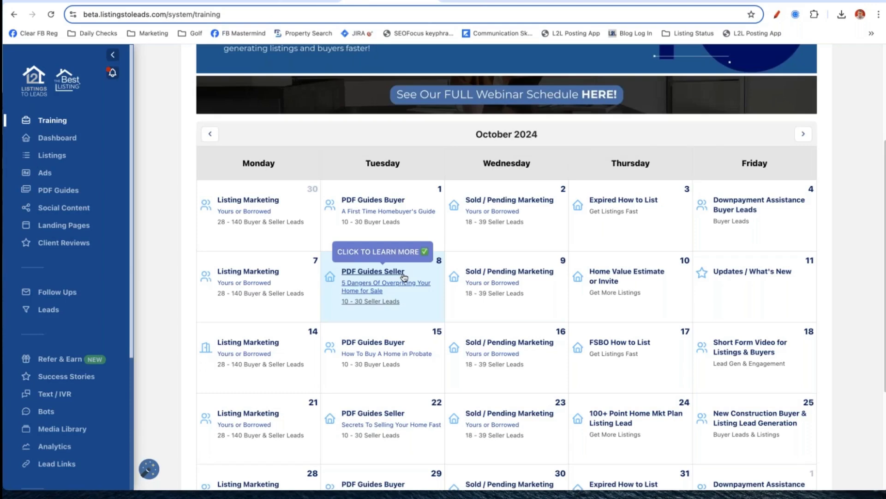
Open the October 10 Home Value Estimate or Invite entry, and open the Free Home Values landing page's eFlyer for Database.
{"action": "left_click", "coordinate": [617, 280]}
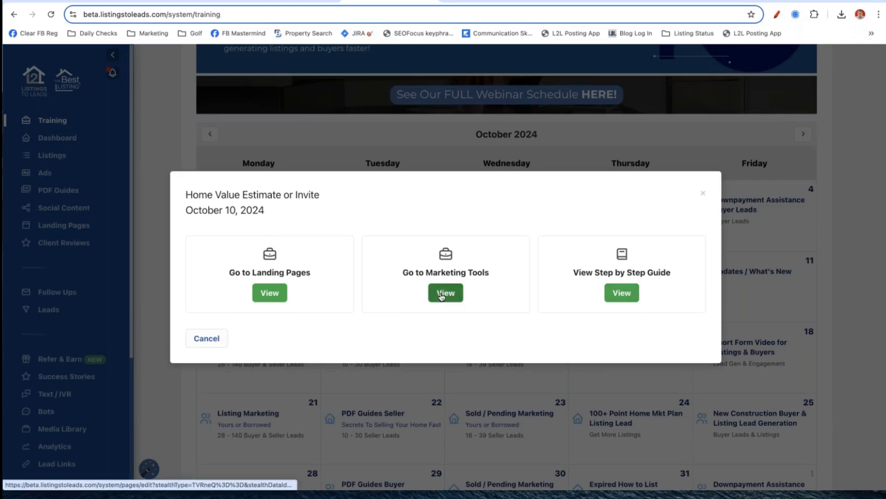
{"action": "left_click", "coordinate": [270, 294]}
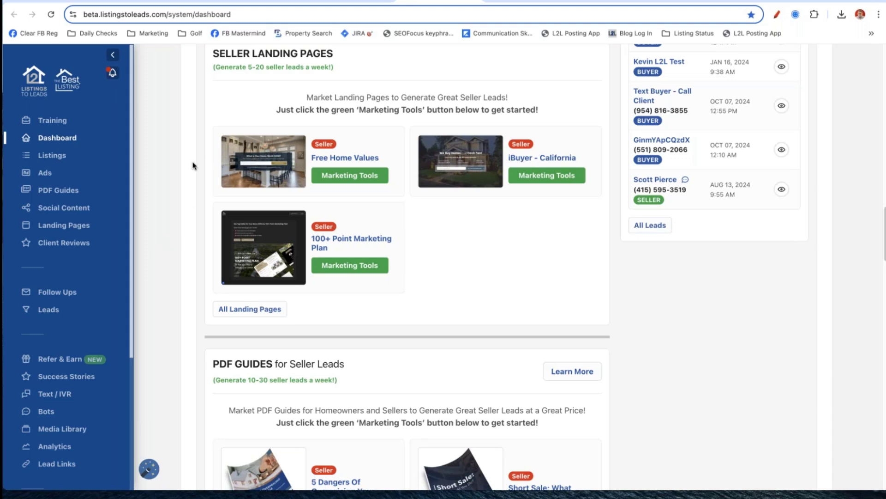
{"action": "left_click", "coordinate": [353, 180]}
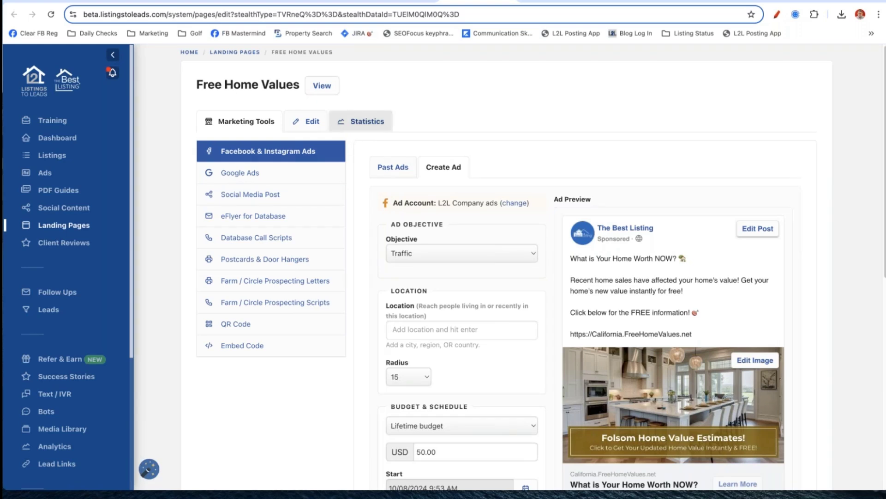
{"action": "left_click", "coordinate": [253, 217]}
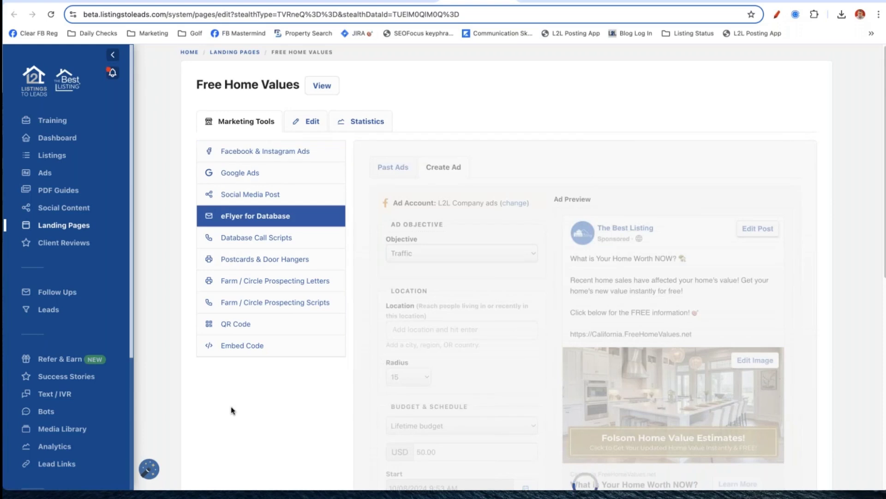
Examine the Free Home Values eFlyer from the Homes for Sale & Sold Report headline down to the agent signature.
{"action": "scroll", "coordinate": [231, 409], "scroll_direction": "down", "scroll_amount": 3}
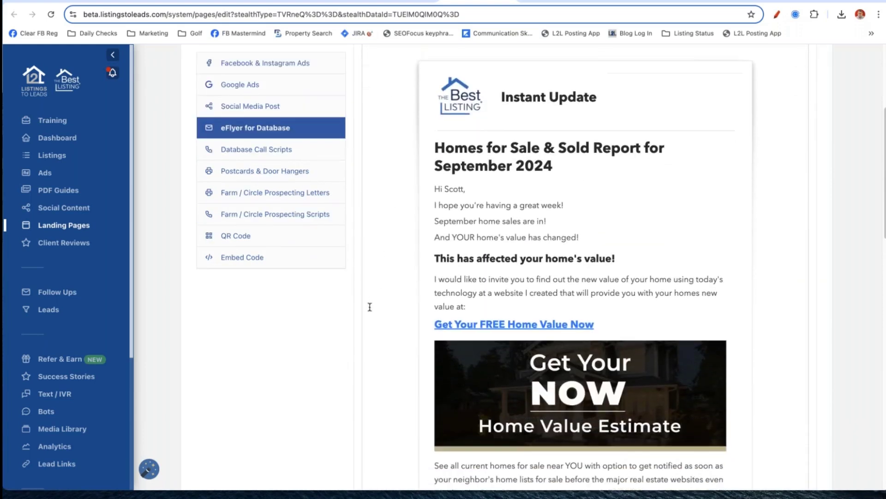
{"action": "scroll", "coordinate": [402, 190], "scroll_direction": "down", "scroll_amount": 3}
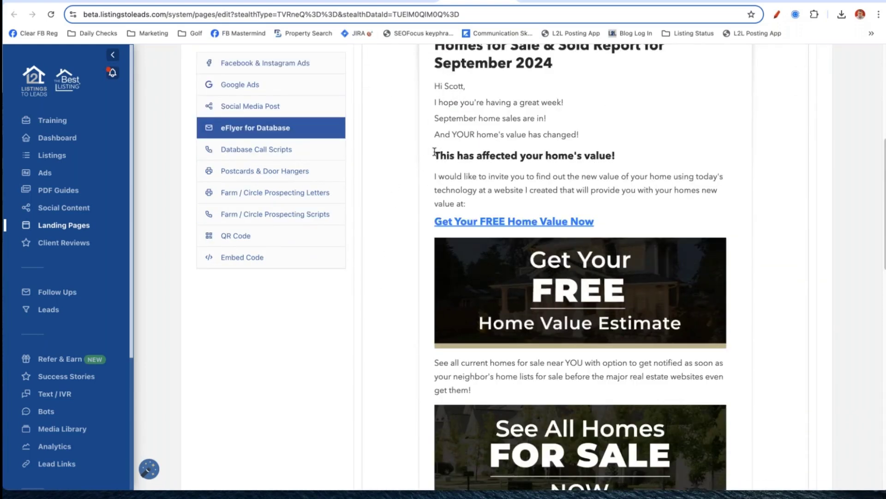
{"action": "scroll", "coordinate": [436, 154], "scroll_direction": "down", "scroll_amount": 2}
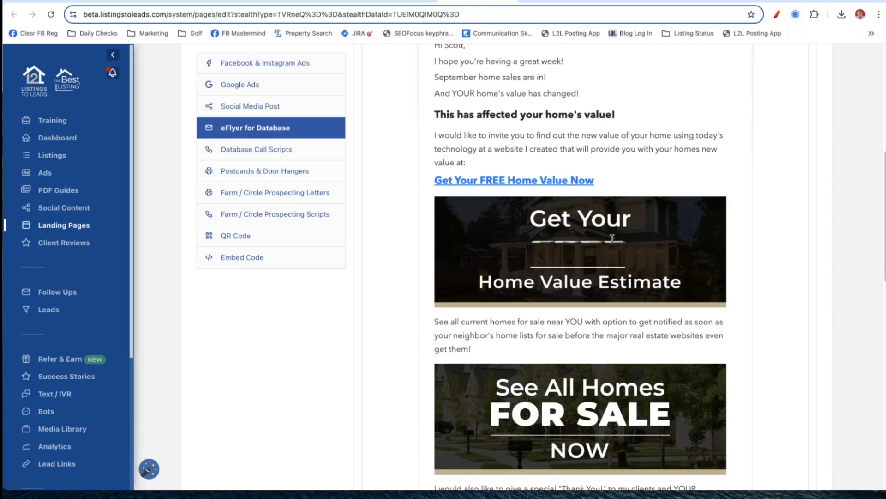
{"action": "scroll", "coordinate": [563, 243], "scroll_direction": "down", "scroll_amount": 1}
{"action": "scroll", "coordinate": [563, 243], "scroll_direction": "down", "scroll_amount": 5}
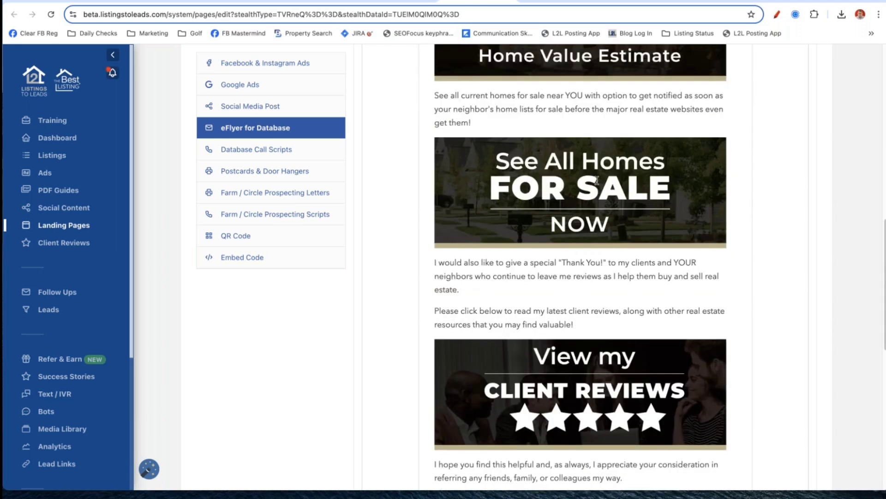
{"action": "scroll", "coordinate": [593, 194], "scroll_direction": "down", "scroll_amount": 4}
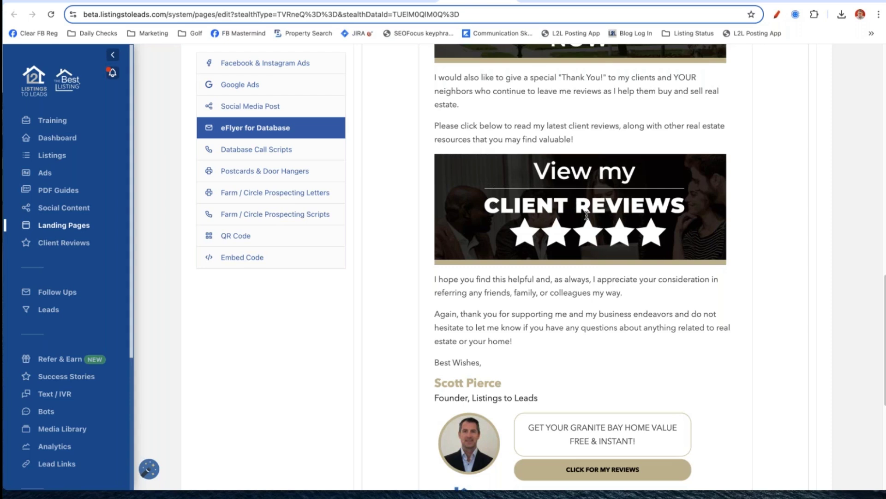
{"action": "scroll", "coordinate": [586, 216], "scroll_direction": "up", "scroll_amount": 3}
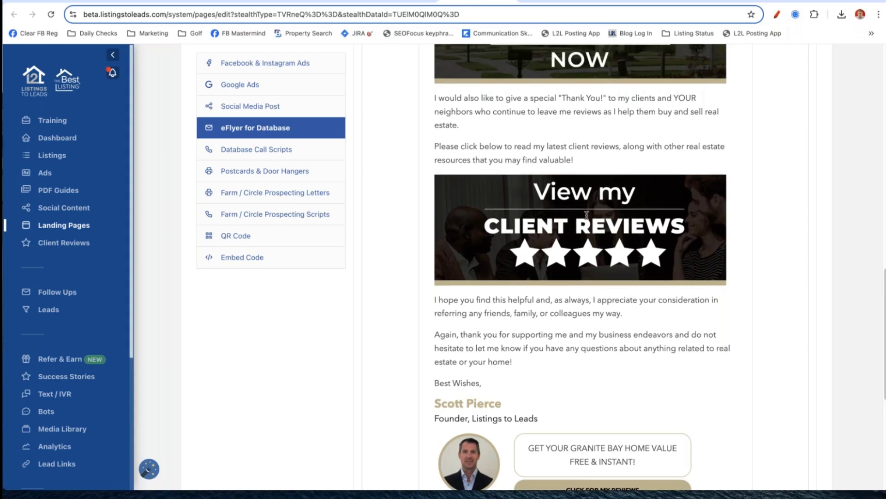
{"action": "scroll", "coordinate": [586, 215], "scroll_direction": "up", "scroll_amount": 8}
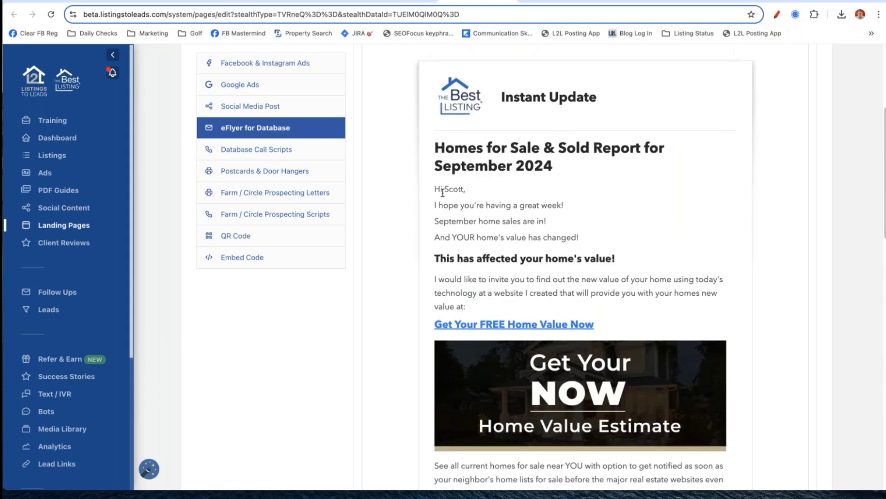
Highlight the eFlyer's greeting and intro lines, its September 2024 report headline and the home value message as customizable text.
{"action": "left_click_drag", "start_coordinate": [433, 187], "coordinate": [627, 237]}
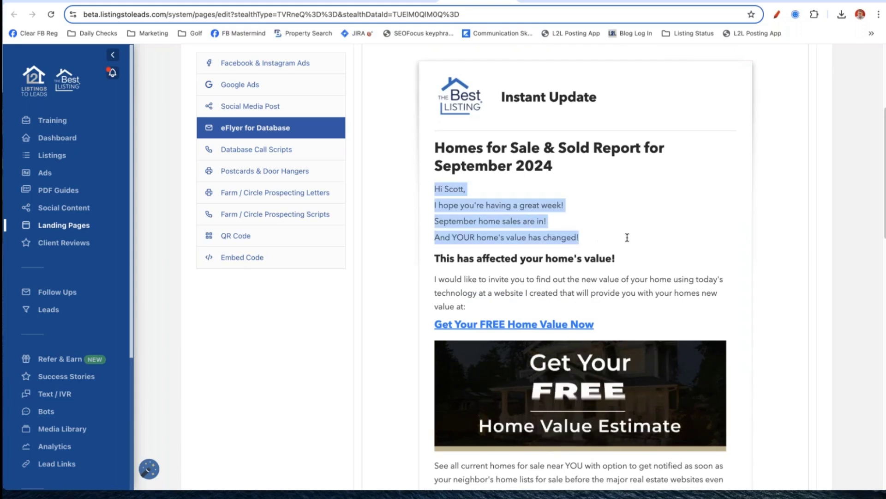
{"action": "left_click", "coordinate": [641, 206]}
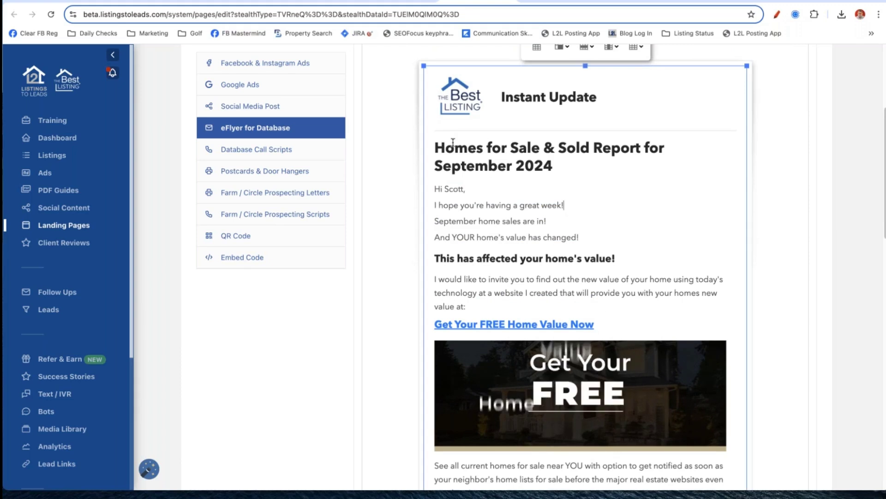
{"action": "left_click_drag", "start_coordinate": [445, 147], "coordinate": [610, 173]}
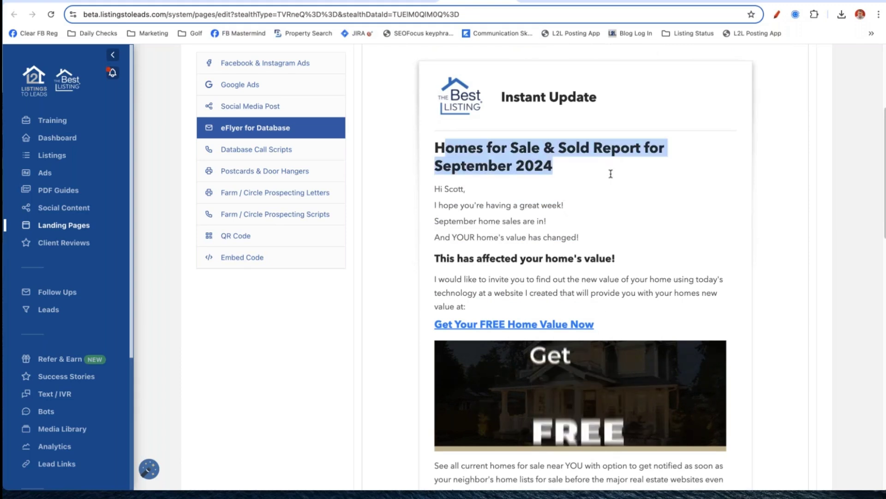
{"action": "left_click_drag", "start_coordinate": [449, 221], "coordinate": [644, 268]}
{"action": "left_click", "coordinate": [644, 269]}
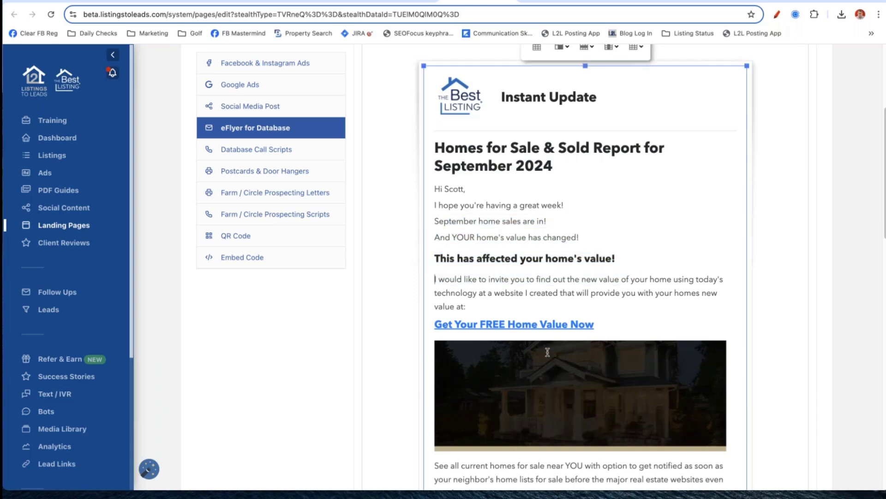
{"action": "left_click", "coordinate": [797, 178]}
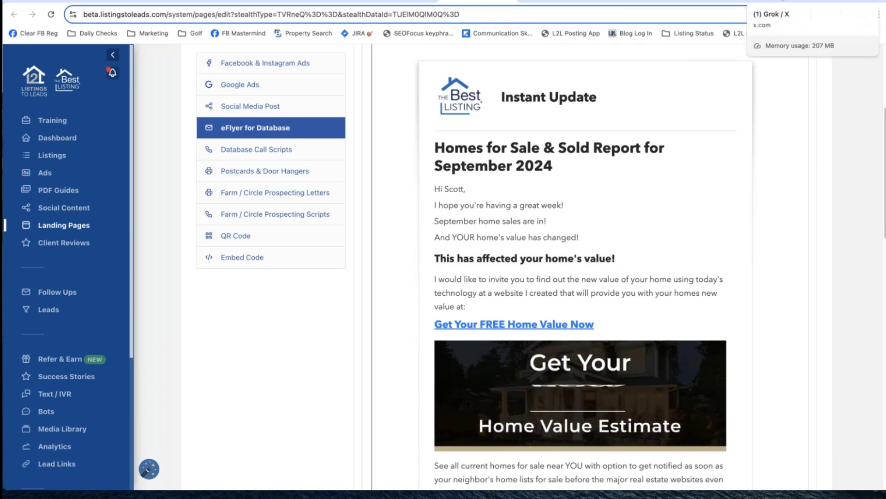
Switch to Grok and highlight the prompt requesting a home sales update analysis for Folsom, CA, September 2024.
{"action": "left_click", "coordinate": [794, 2]}
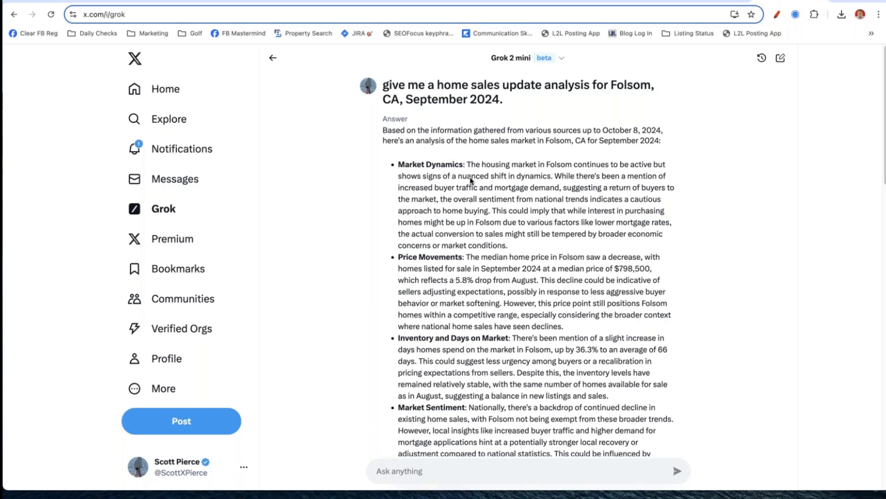
{"action": "triple_click", "coordinate": [385, 87]}
{"action": "left_click_drag", "start_coordinate": [386, 88], "coordinate": [385, 88]}
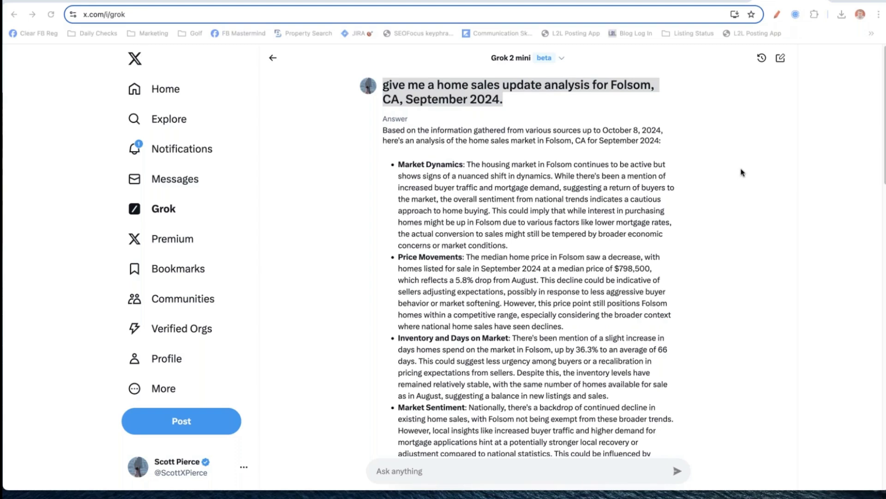
{"action": "left_click", "coordinate": [884, 129]}
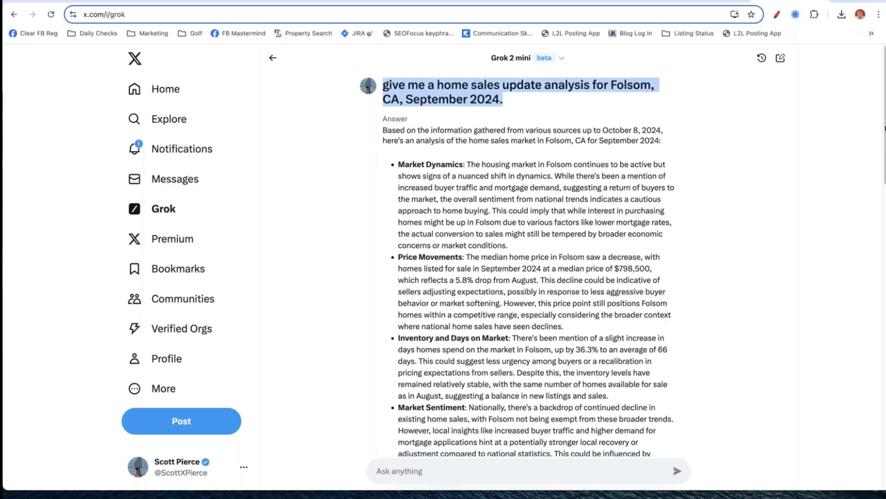
Highlight the follow-up prompt asking for a 100 word summary to email to homeowner clients thinking about selling this year.
{"action": "scroll", "coordinate": [884, 129], "scroll_direction": "down", "scroll_amount": 7}
{"action": "scroll", "coordinate": [531, 277], "scroll_direction": "down", "scroll_amount": 5}
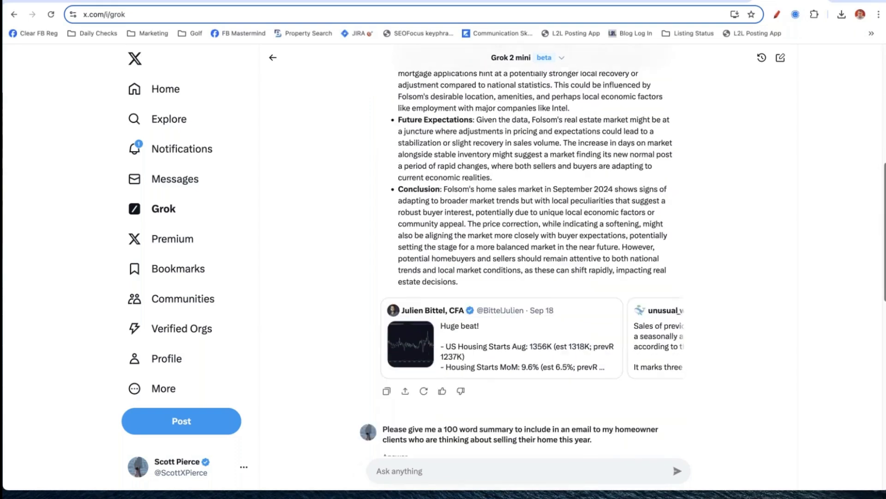
{"action": "scroll", "coordinate": [530, 277], "scroll_direction": "down", "scroll_amount": 3}
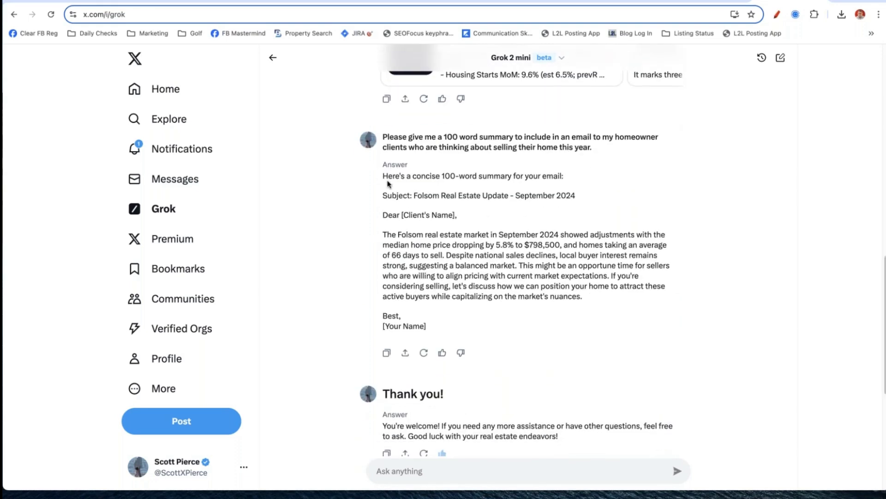
{"action": "left_click_drag", "start_coordinate": [382, 175], "coordinate": [490, 181]}
{"action": "left_click_drag", "start_coordinate": [382, 135], "coordinate": [642, 150]}
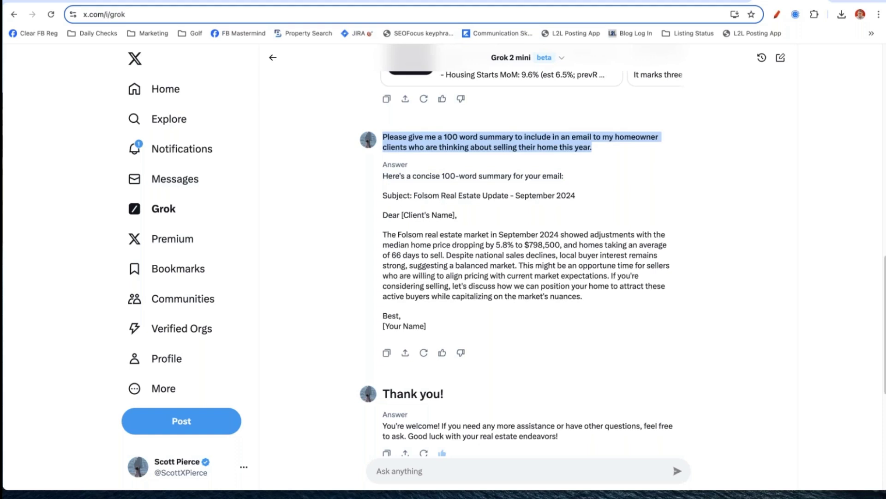
Copy Grok's Folsom market summary paragraph over the eFlyer's "September home sales are in!" and "And YOUR home's value has changed!" lines in Listings to Leads.
{"action": "key", "text": "super+Tab"}
{"action": "left_click_drag", "start_coordinate": [383, 234], "coordinate": [626, 305]}
{"action": "key", "text": "ctrl+c"}
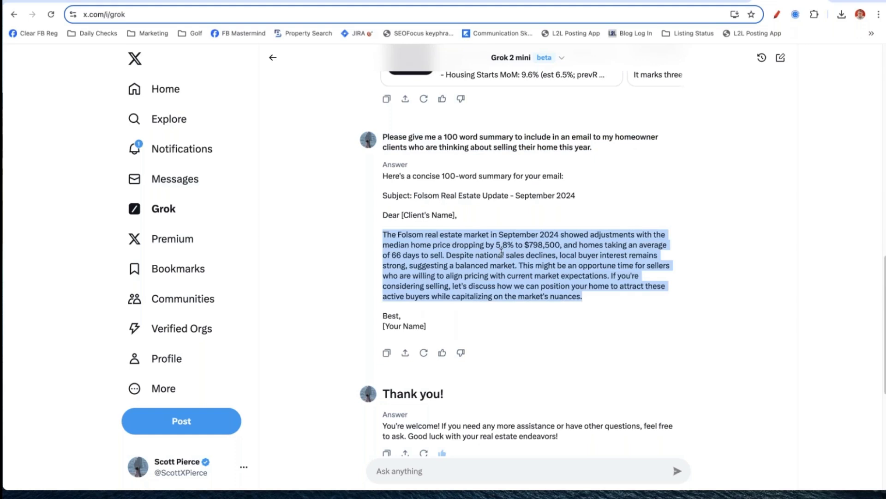
{"action": "left_click", "coordinate": [320, 1]}
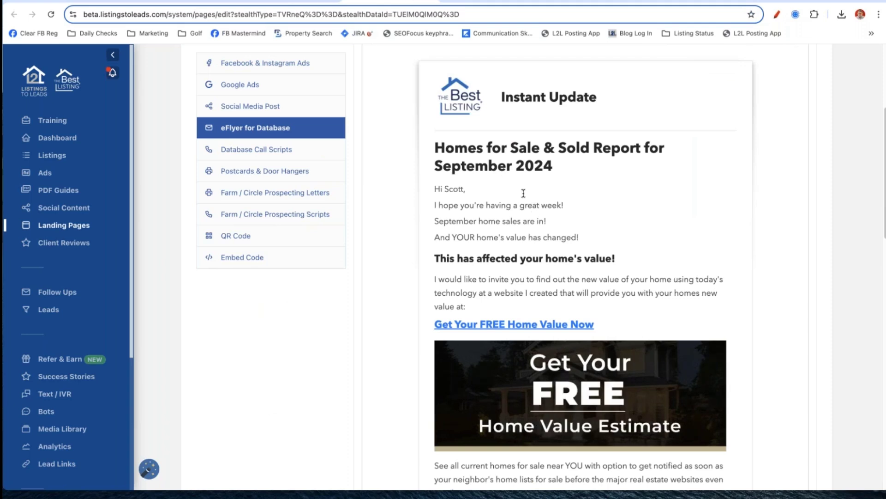
{"action": "triple_click", "coordinate": [560, 219]}
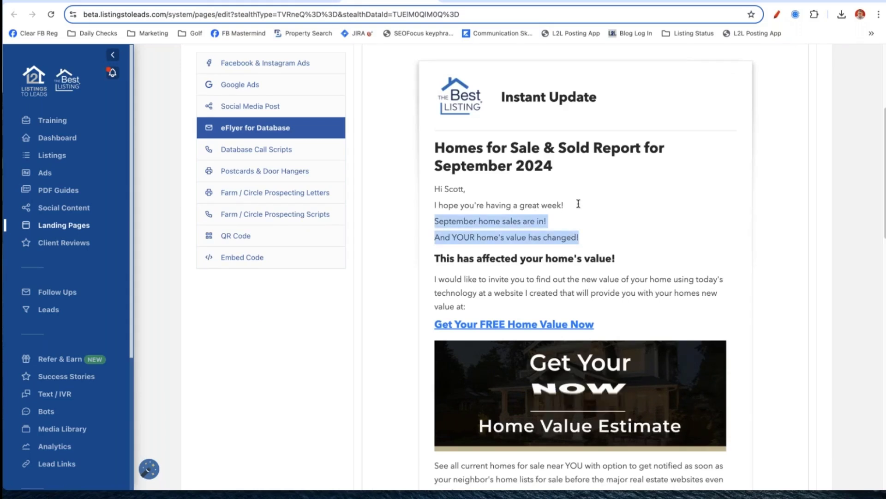
{"action": "key", "text": "ctrl+v"}
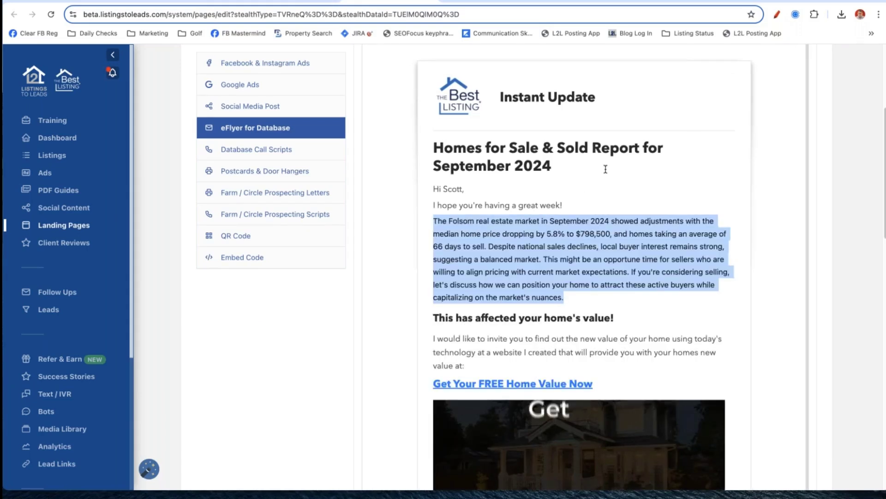
Split the pasted summary into paragraphs at "Despite national", "This might be" and "If you're considering selling", and remove the break after the "great week!" line.
{"action": "left_click", "coordinate": [600, 220]}
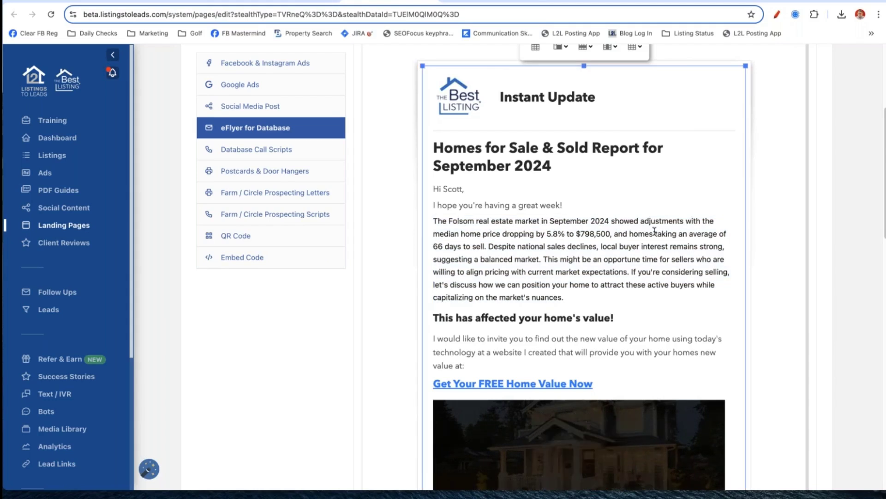
{"action": "left_click", "coordinate": [488, 246]}
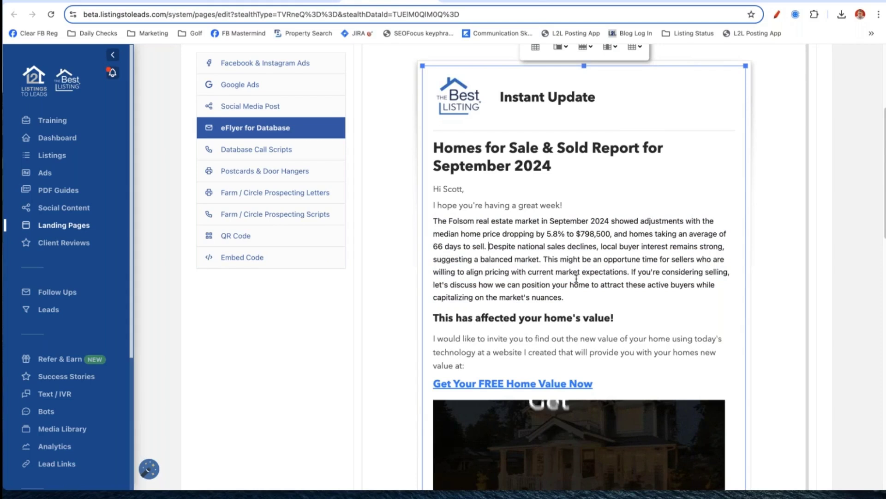
{"action": "key", "text": "Return"}
{"action": "scroll", "coordinate": [576, 279], "scroll_direction": "down", "scroll_amount": 1}
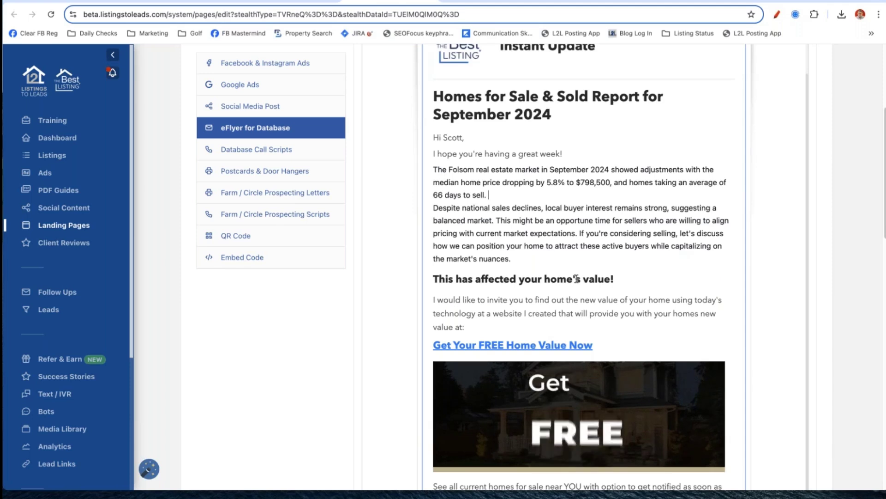
{"action": "key", "text": "Return"}
{"action": "left_click", "coordinate": [496, 227]}
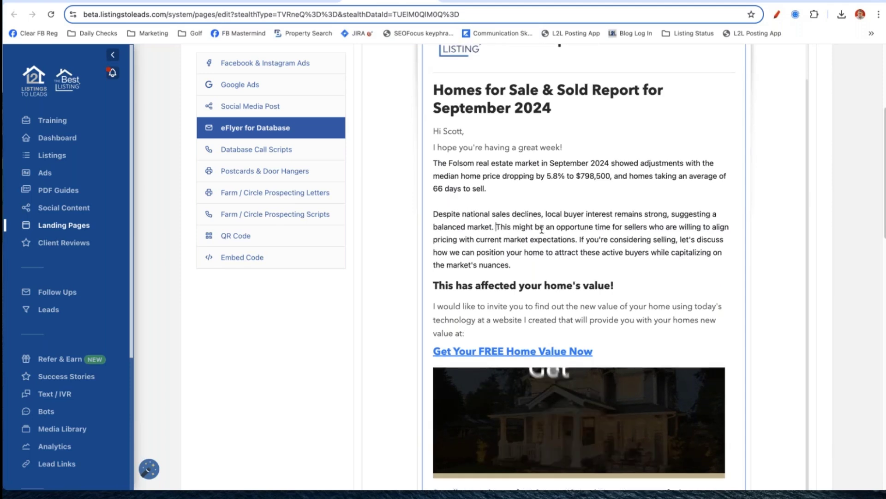
{"action": "key", "text": "Return"}
{"action": "key", "text": "Return"}
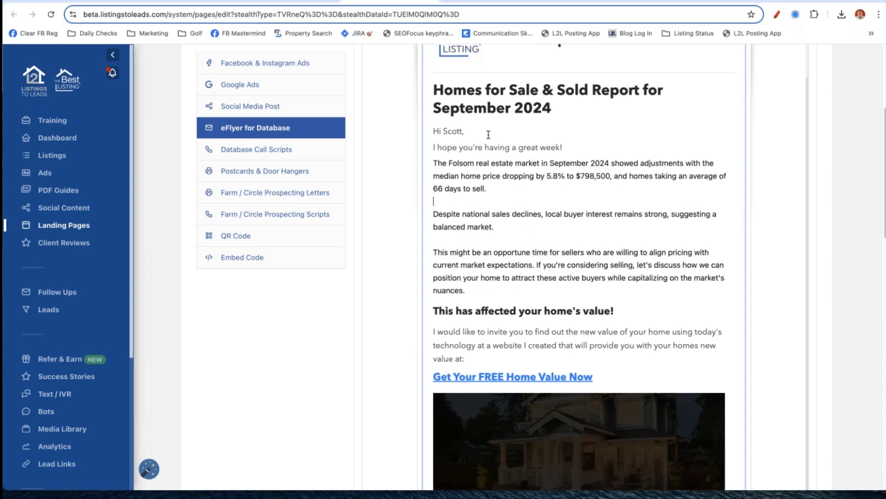
{"action": "left_click", "coordinate": [536, 265]}
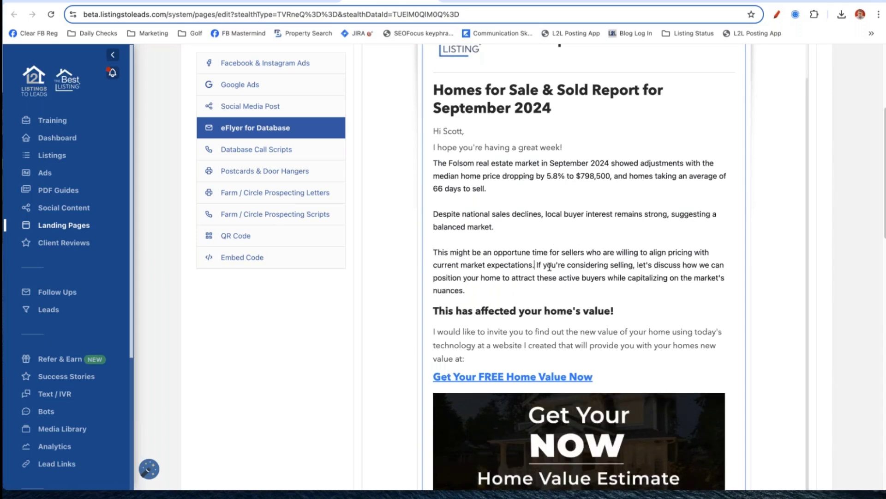
{"action": "key", "text": "Return"}
{"action": "left_click", "coordinate": [578, 146]}
{"action": "key", "text": "Delete"}
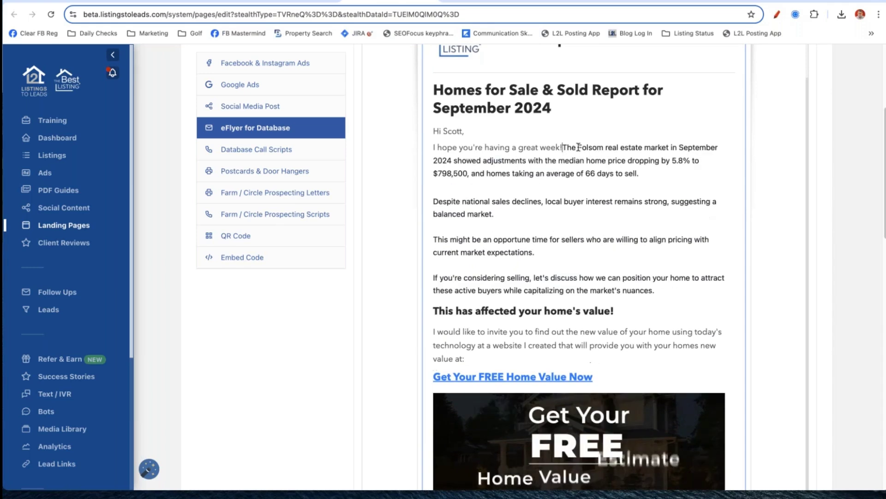
Send a test email of the customized home value eFlyer.
{"action": "scroll", "coordinate": [665, 310], "scroll_direction": "down", "scroll_amount": 10}
{"action": "scroll", "coordinate": [666, 310], "scroll_direction": "down", "scroll_amount": 9}
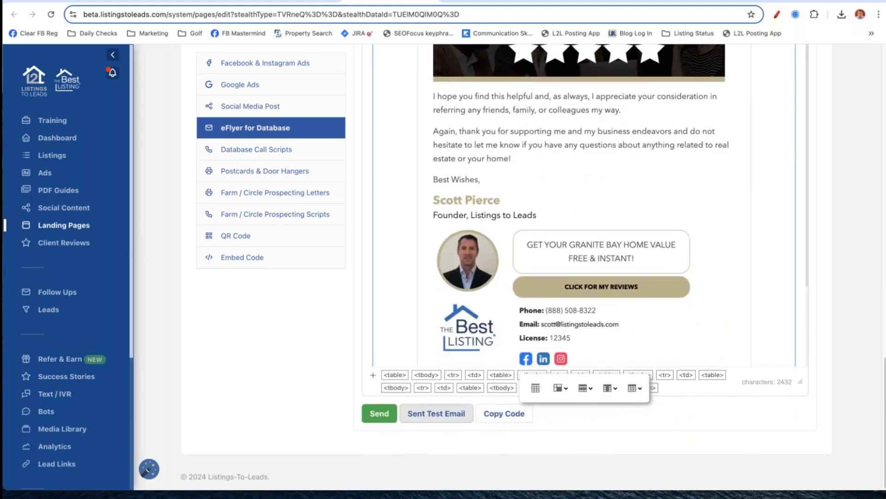
{"action": "left_click", "coordinate": [436, 416]}
{"action": "left_click", "coordinate": [338, 328]}
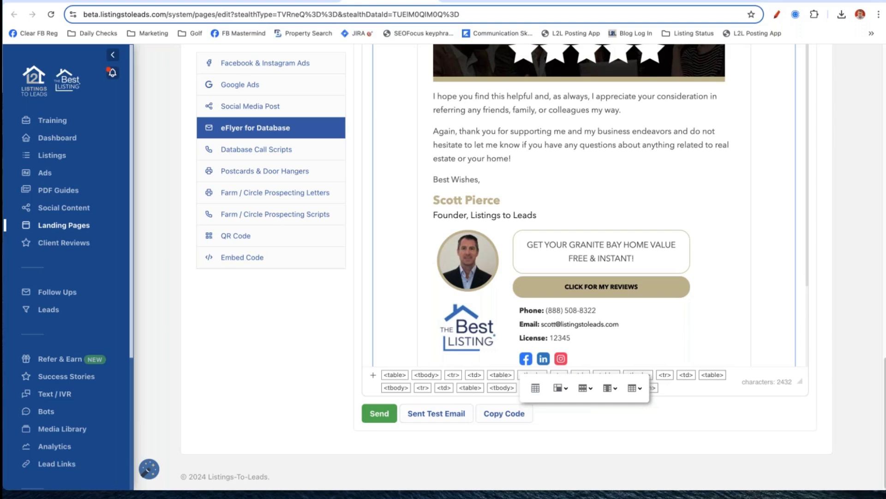
Switch to Gmail and review the received test email through its For Sale banner, highlighting "This has affected your home's value!".
{"action": "key", "text": "super+Tab"}
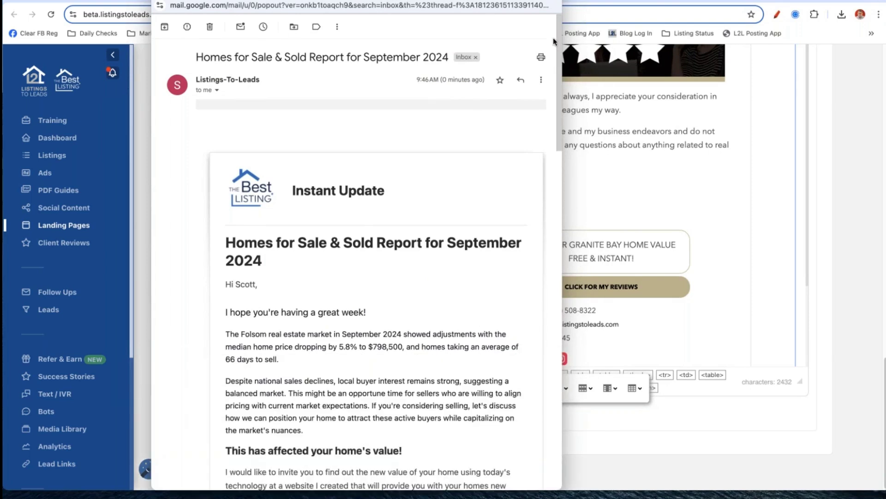
{"action": "left_click_drag", "start_coordinate": [559, 62], "coordinate": [560, 114]}
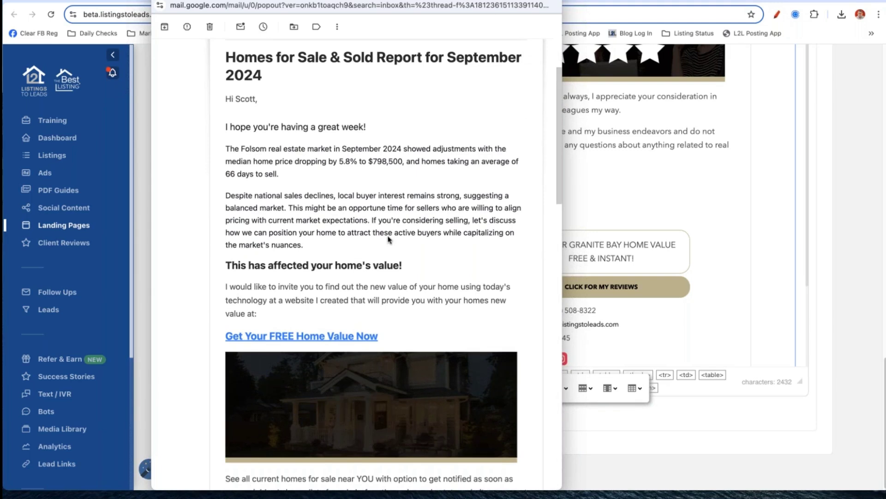
{"action": "left_click_drag", "start_coordinate": [233, 264], "coordinate": [418, 267]}
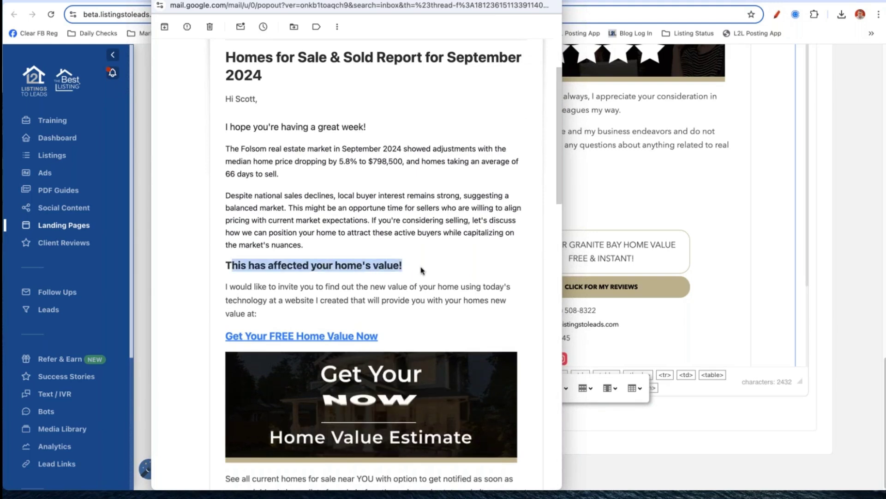
{"action": "left_click_drag", "start_coordinate": [559, 146], "coordinate": [567, 185]}
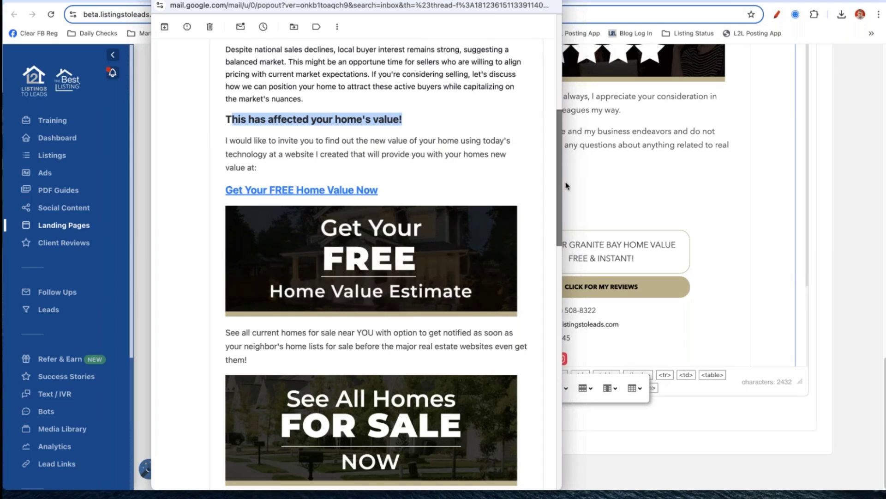
{"action": "scroll", "coordinate": [561, 194], "scroll_direction": "down", "scroll_amount": 1}
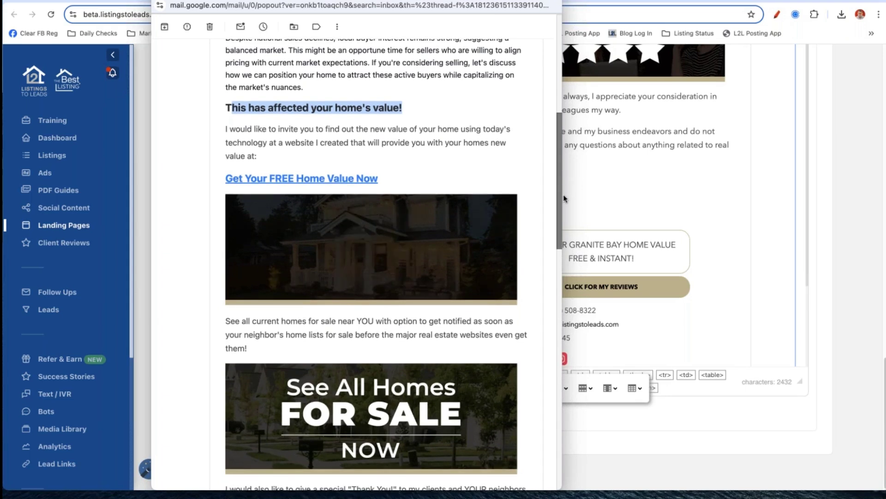
{"action": "scroll", "coordinate": [564, 198], "scroll_direction": "down", "scroll_amount": 3}
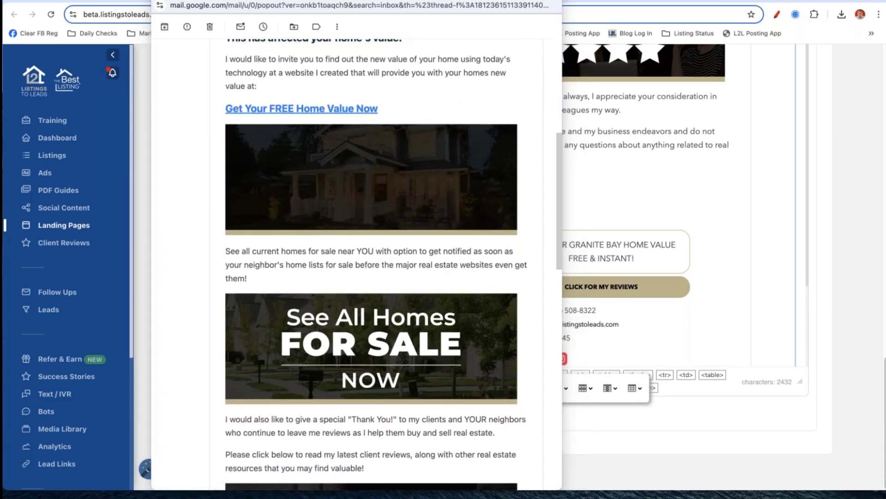
Follow the email's home value banner link, and return to the email to review its For Sale and Client Reviews banners and signature.
{"action": "left_click", "coordinate": [371, 176]}
{"action": "left_click_drag", "start_coordinate": [582, 81], "coordinate": [348, 1]}
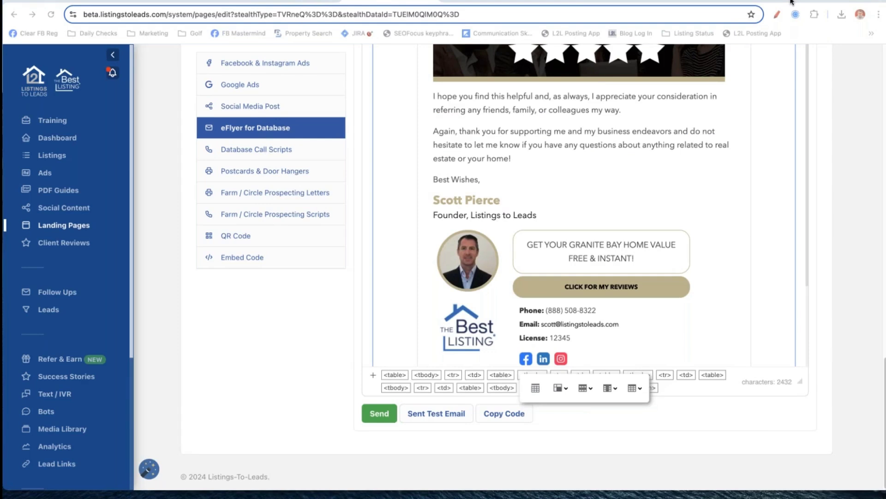
{"action": "left_click_drag", "start_coordinate": [791, 2], "coordinate": [177, 4]}
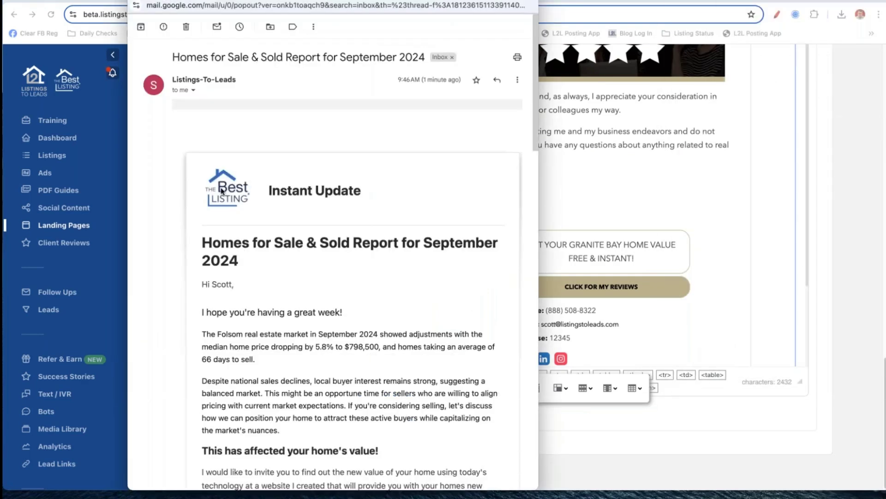
{"action": "left_click_drag", "start_coordinate": [536, 141], "coordinate": [536, 149]}
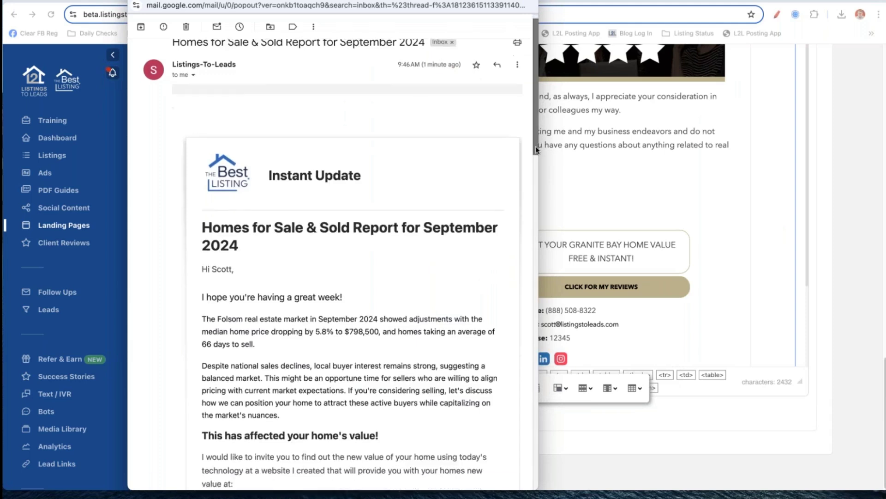
{"action": "scroll", "coordinate": [535, 146], "scroll_direction": "down", "scroll_amount": 12}
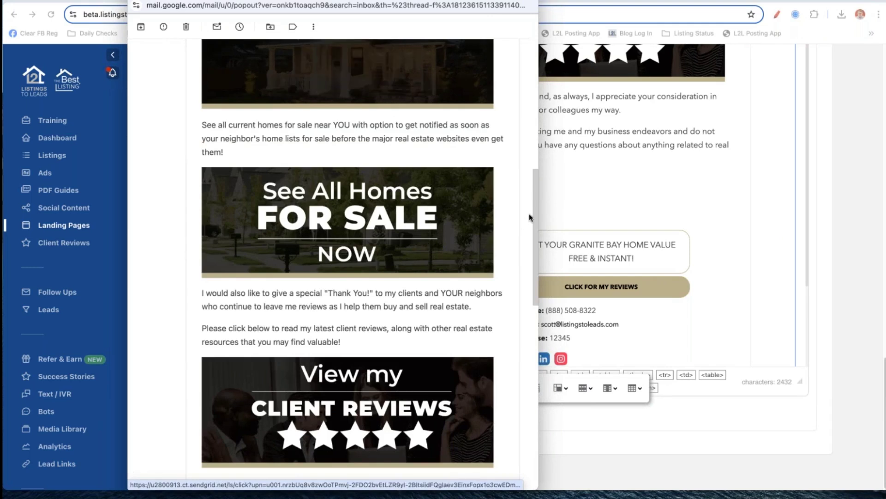
{"action": "scroll", "coordinate": [534, 214], "scroll_direction": "down", "scroll_amount": 5}
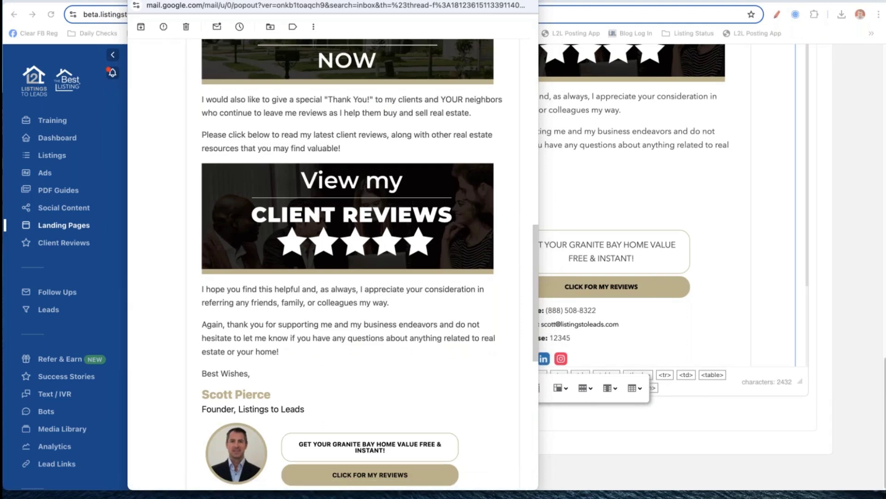
Open the client reviews page from the email and highlight the agent-name subdomain and the start of the amazingclientreviews.com domain in its address.
{"action": "left_click", "coordinate": [348, 217]}
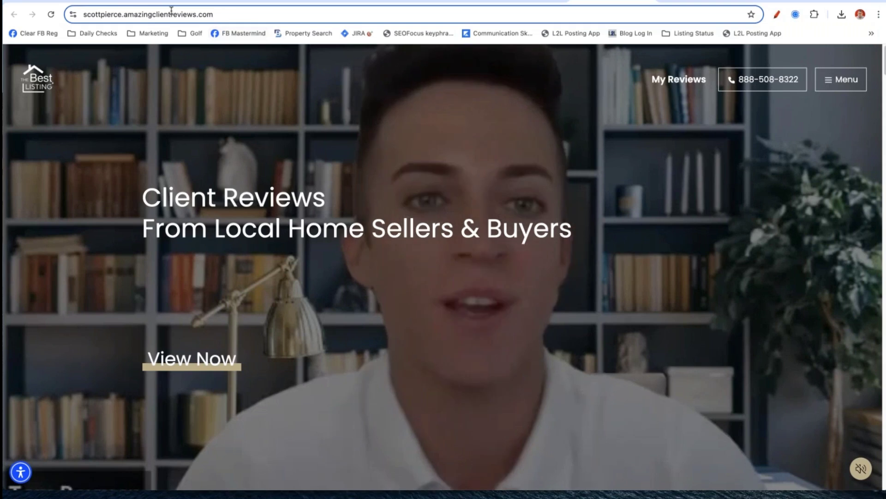
{"action": "left_click", "coordinate": [166, 9]}
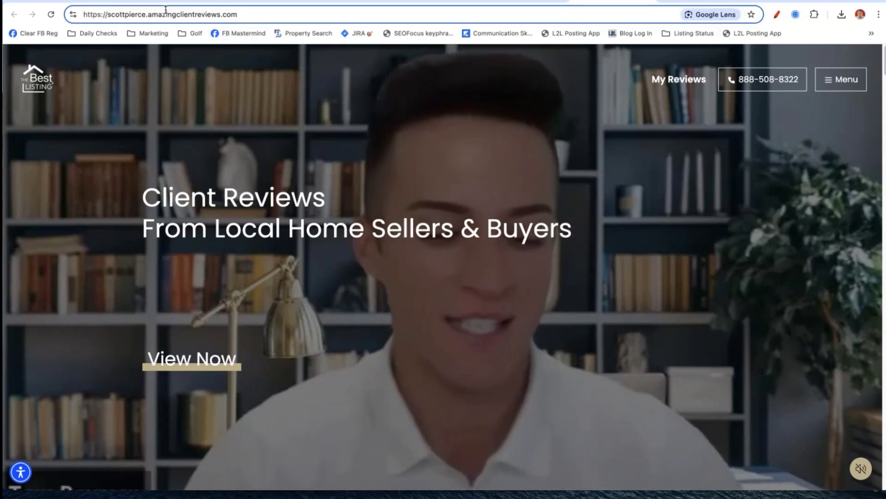
{"action": "key", "text": "shift+Right"}
{"action": "key", "text": "shift+Right"}
{"action": "key", "text": "shift+Right"}
{"action": "key", "text": "shift+Right"}
{"action": "key", "text": "shift+Right"}
{"action": "key", "text": "shift+Right"}
{"action": "key", "text": "Right"}
{"action": "key", "text": "Right"}
{"action": "key", "text": "Right"}
{"action": "key", "text": "Right"}
{"action": "key", "text": "Right"}
{"action": "key", "text": "Right"}
{"action": "key", "text": "Right"}
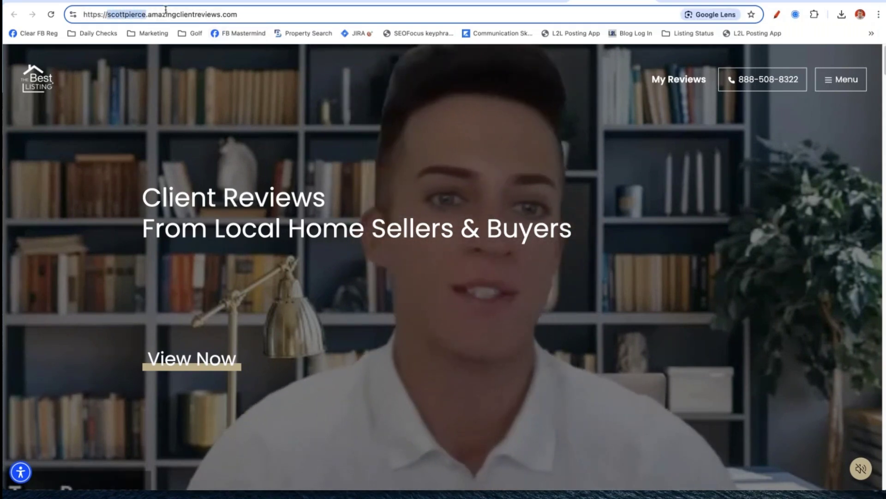
{"action": "key", "text": "shift+Right"}
{"action": "key", "text": "shift+Right"}
{"action": "key", "text": "shift+Right"}
{"action": "key", "text": "shift+Right"}
{"action": "key", "text": "shift+Right"}
{"action": "key", "text": "shift+Right"}
{"action": "key", "text": "shift+Right"}
{"action": "key", "text": "shift+Right"}
{"action": "key", "text": "shift+Right"}
{"action": "key", "text": "shift+Right"}
{"action": "key", "text": "shift+Right"}
{"action": "key", "text": "shift+Right"}
{"action": "key", "text": "shift+Right"}
{"action": "key", "text": "shift+Right"}
{"action": "key", "text": "shift+Right"}
{"action": "key", "text": "shift+Right"}
{"action": "key", "text": "shift+Right"}
{"action": "key", "text": "shift+Right"}
{"action": "key", "text": "shift+Right"}
{"action": "key", "text": "shift+Right"}
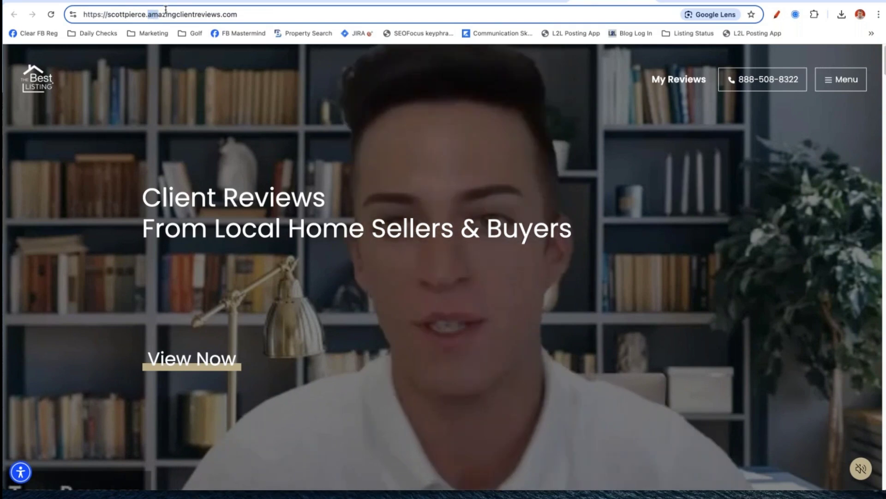
{"action": "left_click", "coordinate": [492, 177]}
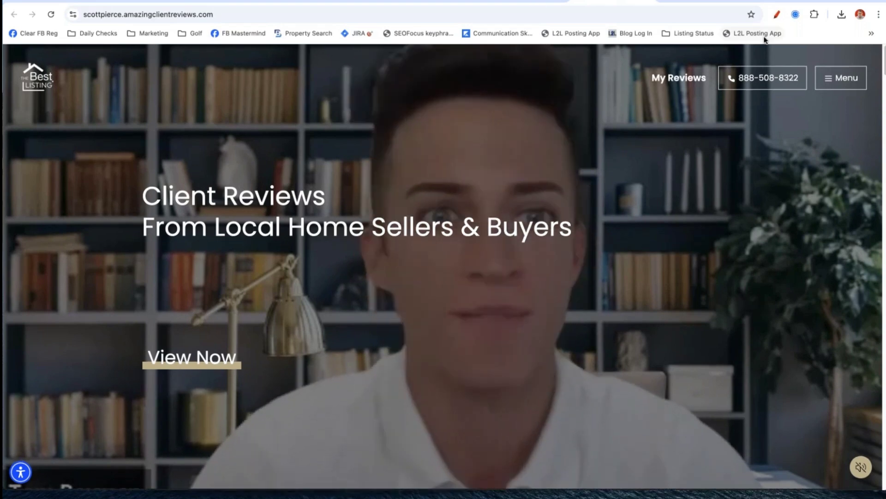
Examine the client reviews page through its testimonials, marketing plan offer, video reviews and seller and buyer guides.
{"action": "scroll", "coordinate": [227, 270], "scroll_direction": "down", "scroll_amount": 7}
{"action": "scroll", "coordinate": [131, 261], "scroll_direction": "down", "scroll_amount": 4}
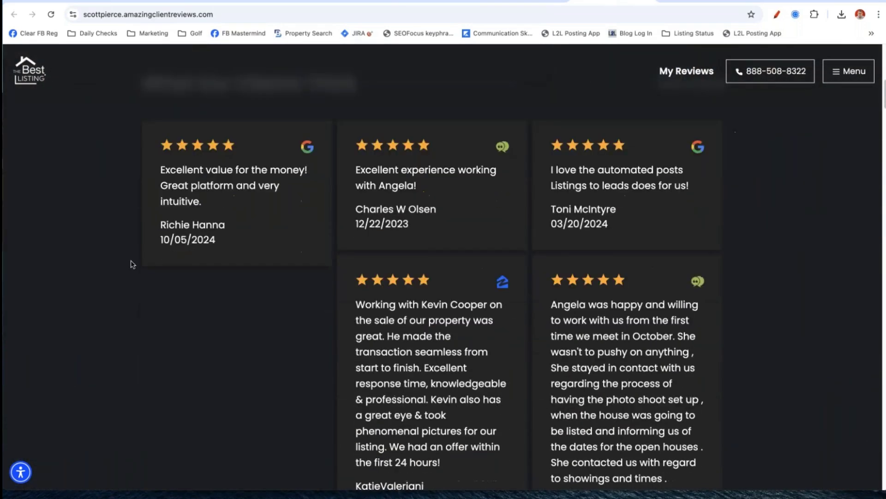
{"action": "scroll", "coordinate": [131, 265], "scroll_direction": "down", "scroll_amount": 10}
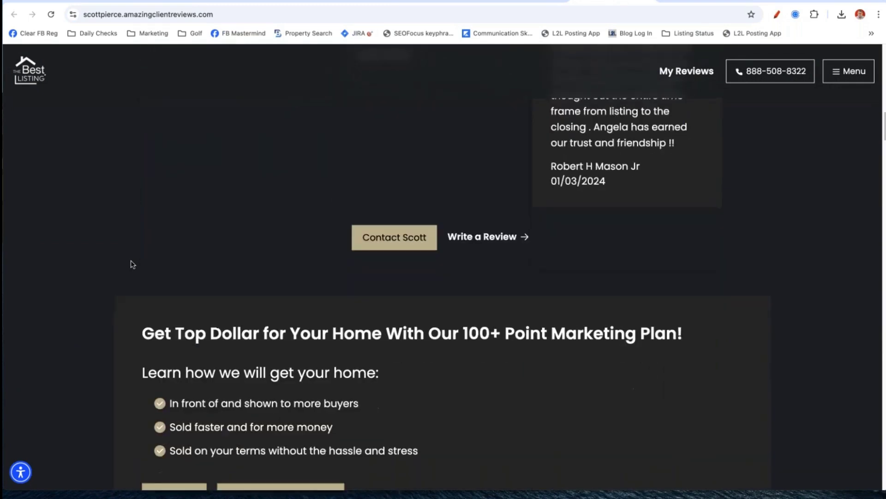
{"action": "scroll", "coordinate": [110, 265], "scroll_direction": "down", "scroll_amount": 7}
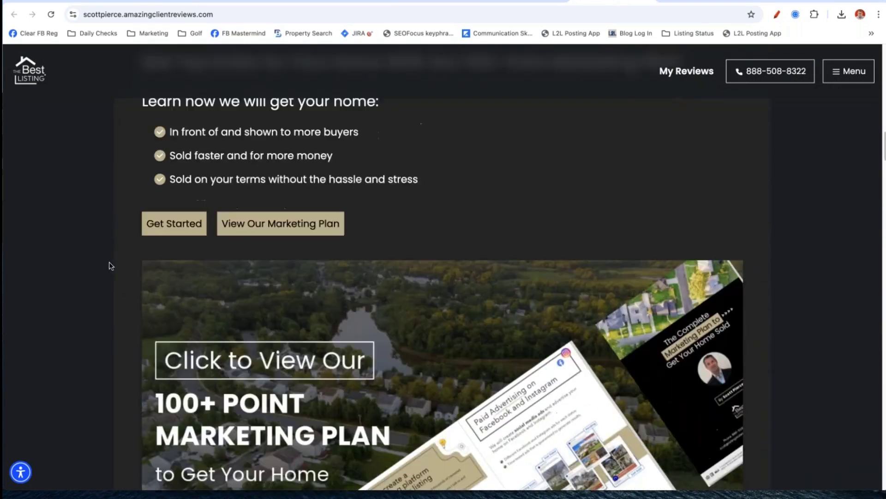
{"action": "scroll", "coordinate": [370, 163], "scroll_direction": "down", "scroll_amount": 8}
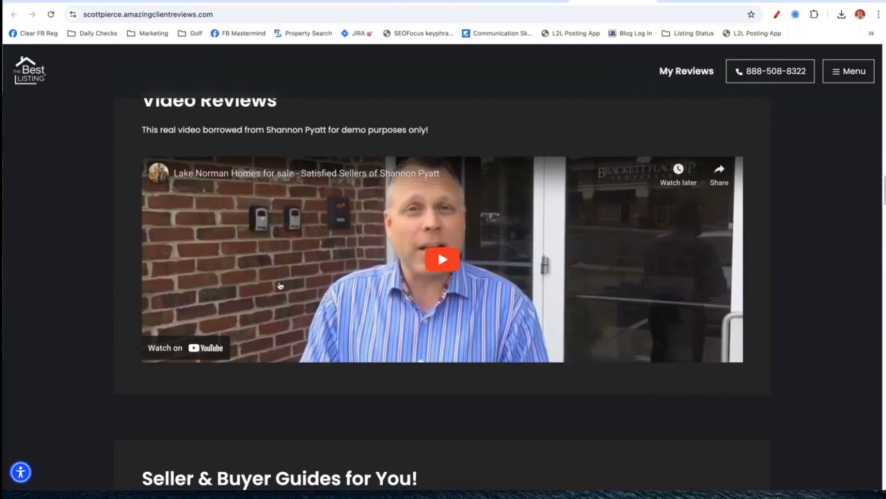
{"action": "scroll", "coordinate": [121, 321], "scroll_direction": "down", "scroll_amount": 5}
{"action": "scroll", "coordinate": [121, 323], "scroll_direction": "down", "scroll_amount": 4}
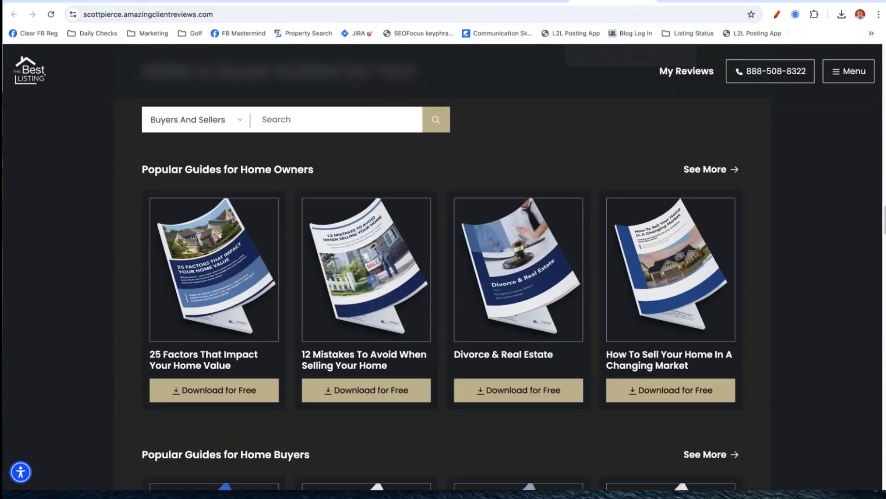
Return to the home value eFlyer in Listings to Leads and copy its code.
{"action": "key", "text": "ctrl+Tab"}
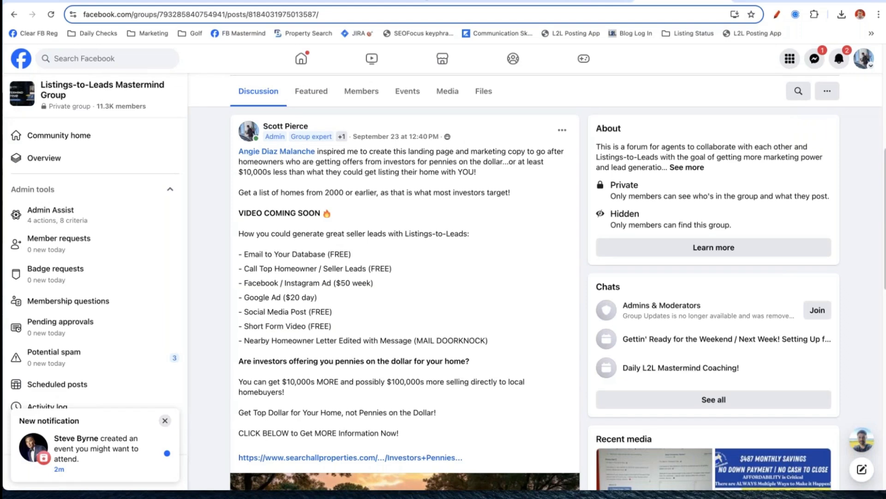
{"action": "key", "text": "ctrl+Tab"}
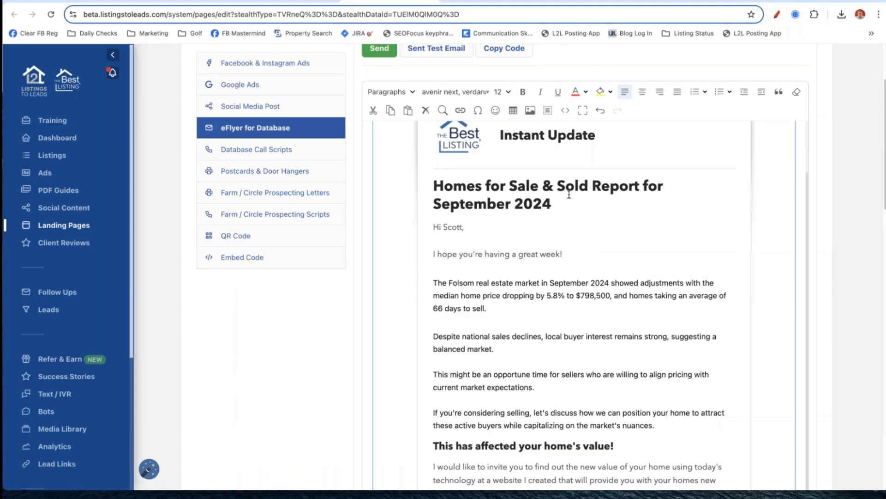
{"action": "scroll", "coordinate": [569, 194], "scroll_direction": "up", "scroll_amount": 2}
{"action": "left_click", "coordinate": [504, 89]}
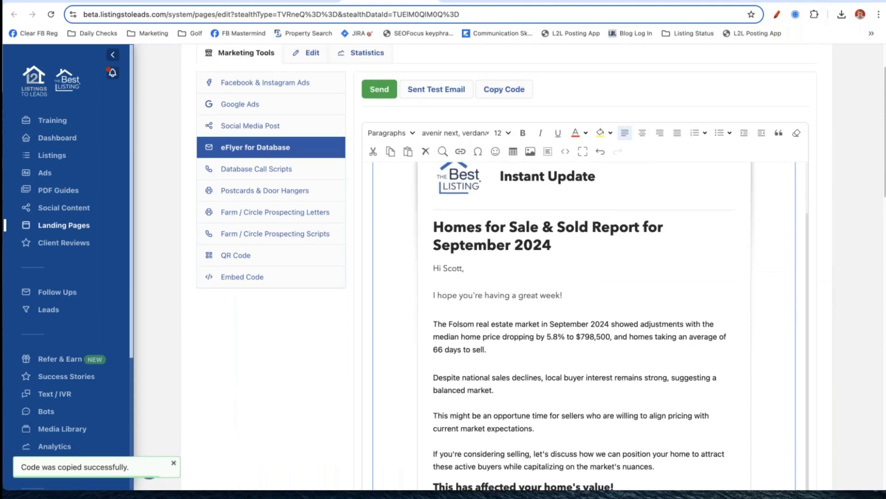
Switch to the LionDesk email editor and replace the whole email source with the copied eFlyer code.
{"action": "key", "text": "ctrl+Tab"}
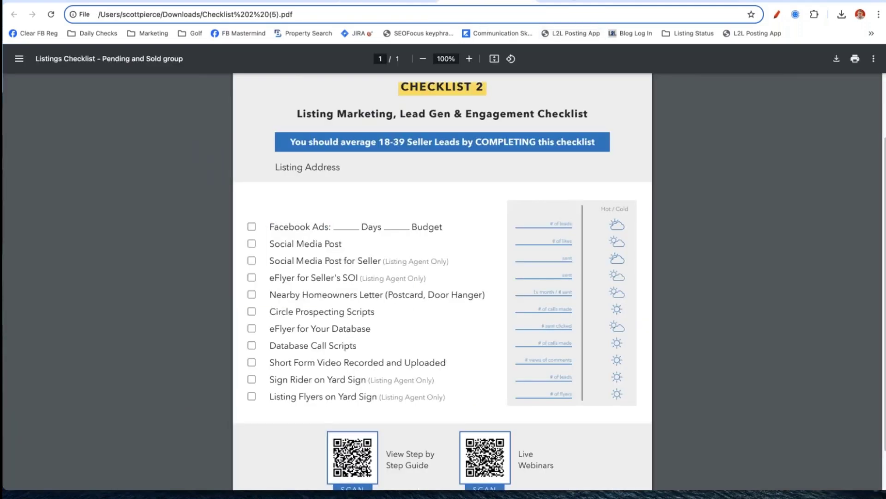
{"action": "key", "text": "ctrl+Tab"}
{"action": "left_click", "coordinate": [353, 152]}
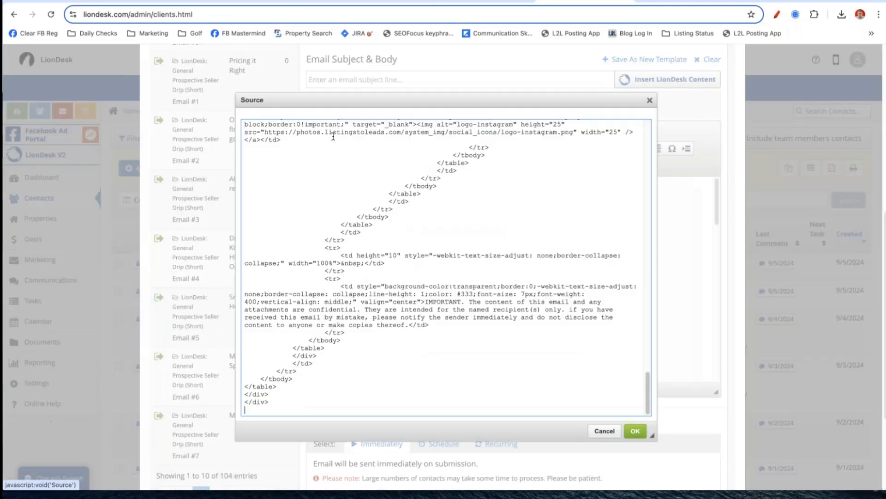
{"action": "key", "text": "ctrl+a"}
{"action": "key", "text": "Delete"}
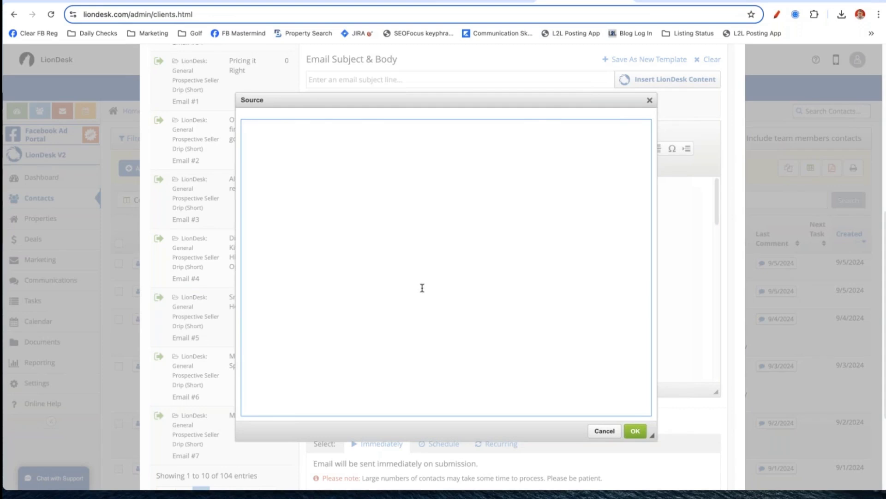
{"action": "key", "text": "ctrl+v"}
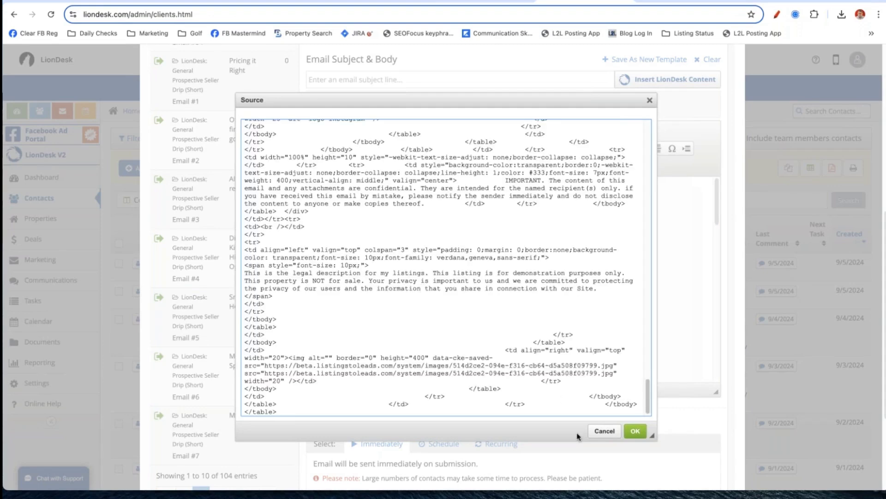
{"action": "left_click", "coordinate": [635, 431]}
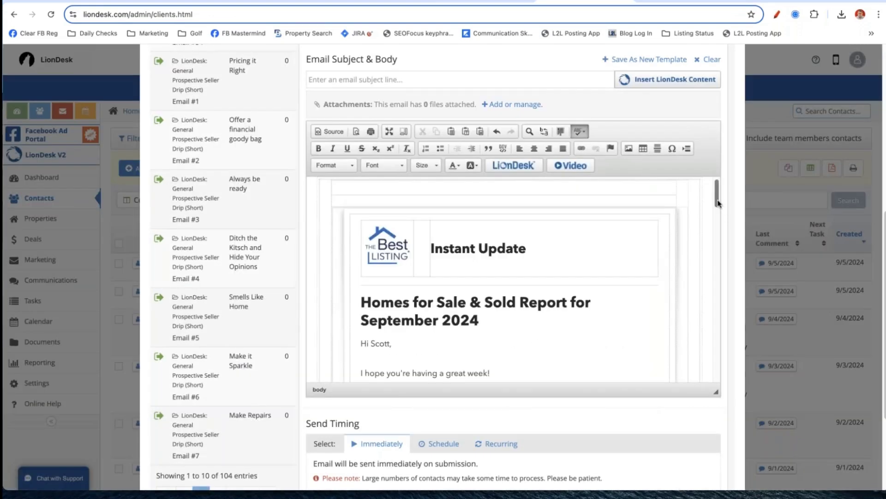
Adjust the line breaks around the Folsom market update paragraphs in the LionDesk email body.
{"action": "scroll", "coordinate": [719, 204], "scroll_direction": "down", "scroll_amount": 4}
{"action": "left_click", "coordinate": [471, 218]}
{"action": "key", "text": "BackSpace"}
{"action": "key", "text": "Return"}
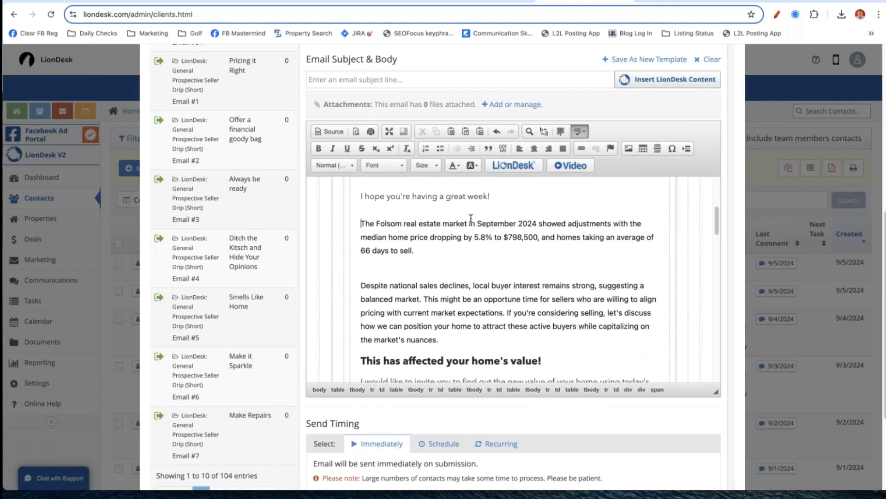
{"action": "key", "text": "BackSpace"}
{"action": "key", "text": "Return"}
Enlarge the email body area and review the home value, For Sale and Client Reviews banners.
{"action": "scroll", "coordinate": [719, 257], "scroll_direction": "down", "scroll_amount": 5}
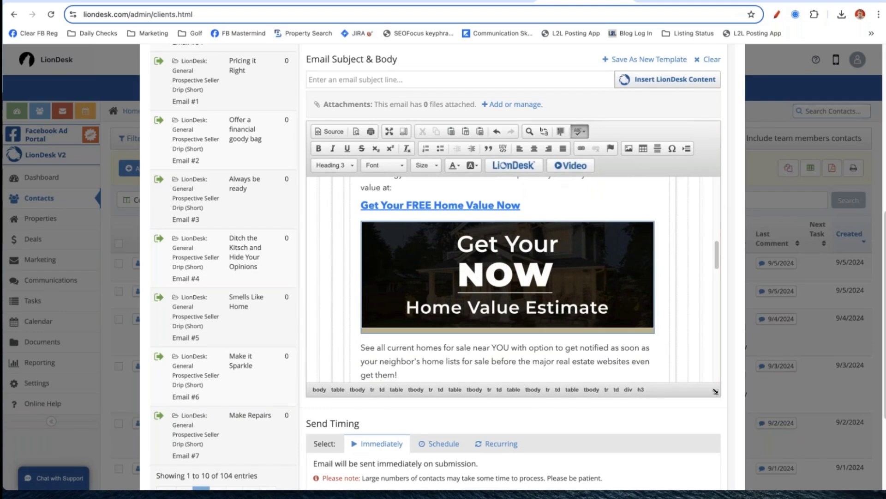
{"action": "left_click_drag", "start_coordinate": [716, 392], "coordinate": [716, 491]}
{"action": "scroll", "coordinate": [462, 344], "scroll_direction": "down", "scroll_amount": 3}
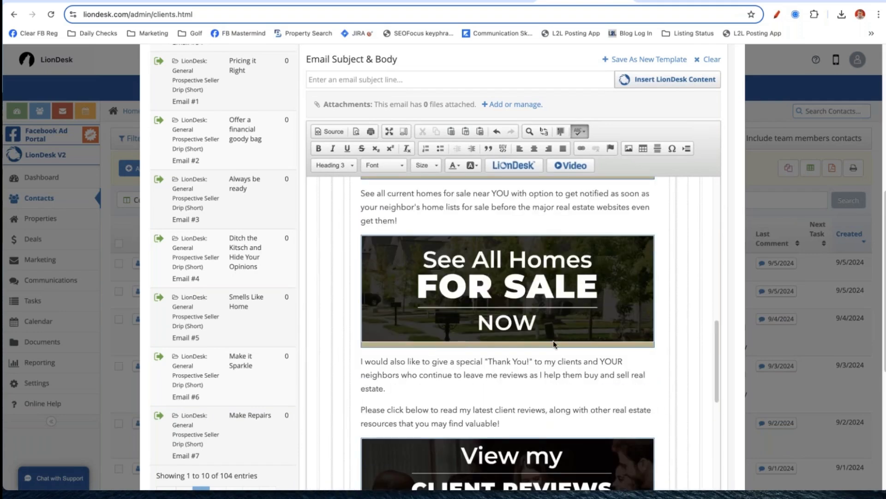
{"action": "mouse_move", "coordinate": [715, 342]}
{"action": "left_mouse_down"}
{"action": "mouse_move", "coordinate": [723, 450]}
{"action": "mouse_move", "coordinate": [706, 372]}
{"action": "mouse_move", "coordinate": [697, 172]}
{"action": "left_mouse_up"}
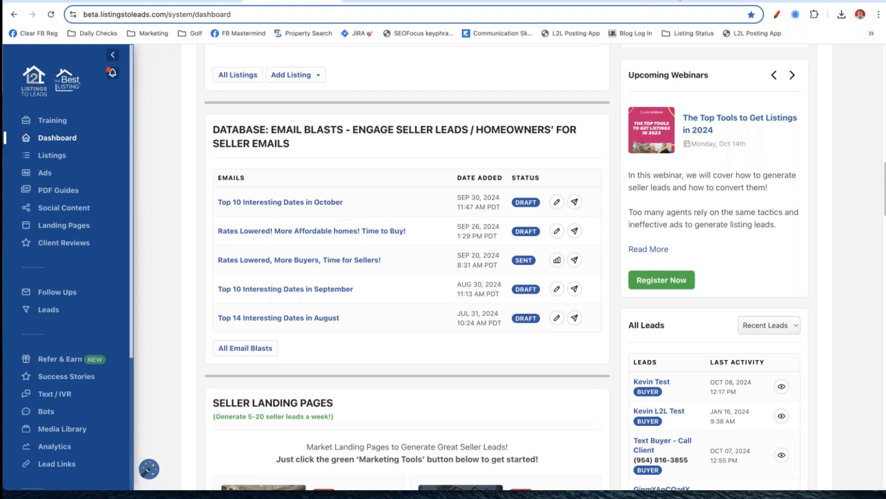
Return to Listings to Leads, open the list of approved client reviews and look over the published and unpublished entries.
{"action": "key", "text": "ctrl+Tab"}
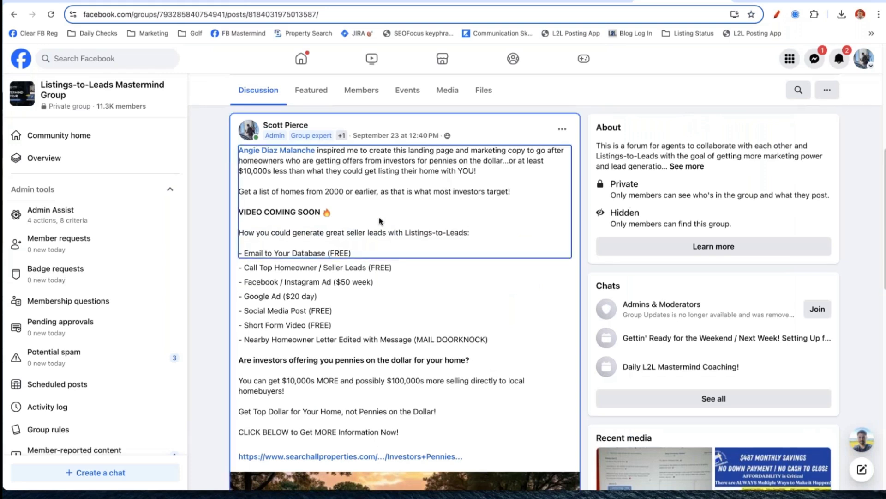
{"action": "scroll", "coordinate": [380, 221], "scroll_direction": "down", "scroll_amount": 1}
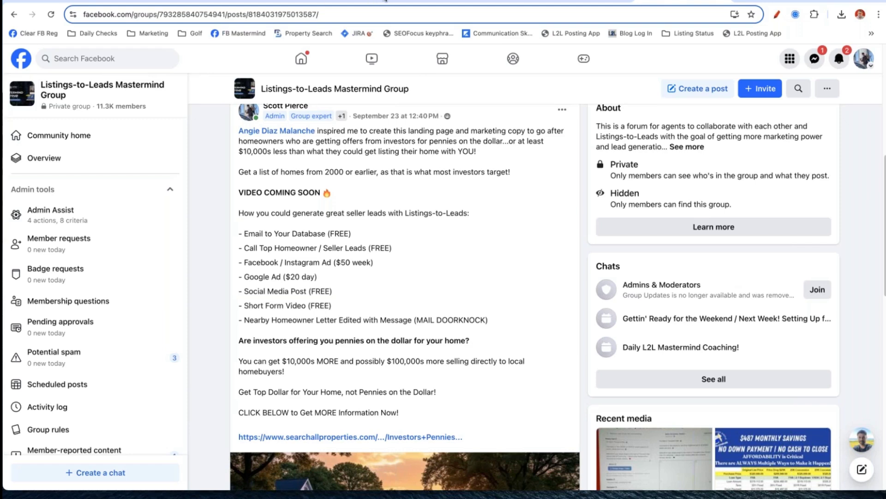
{"action": "left_click", "coordinate": [385, 1]}
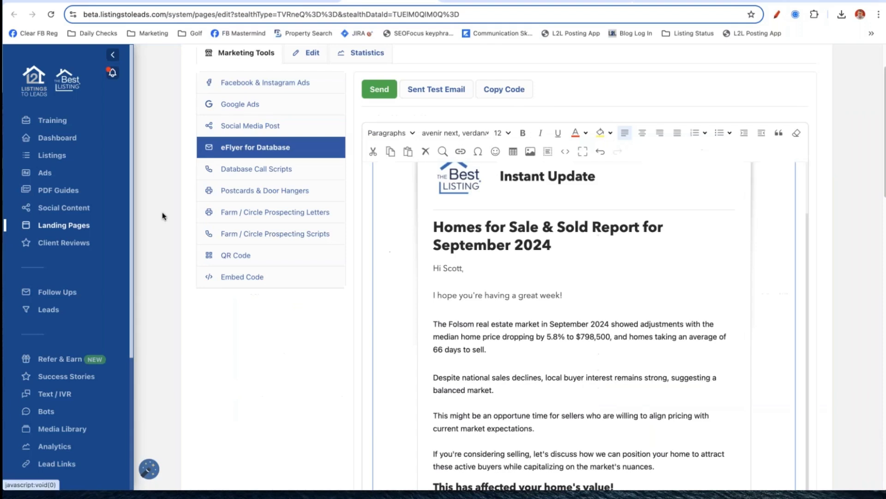
{"action": "left_click", "coordinate": [64, 244]}
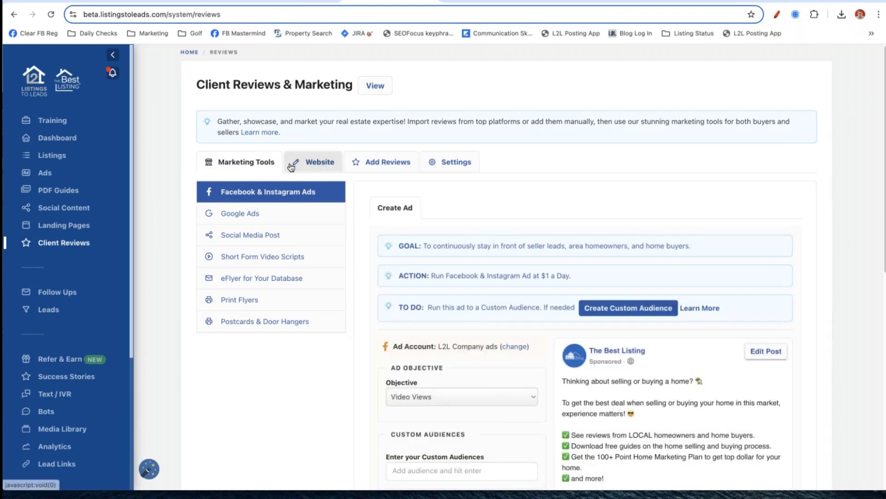
{"action": "left_click", "coordinate": [351, 162]}
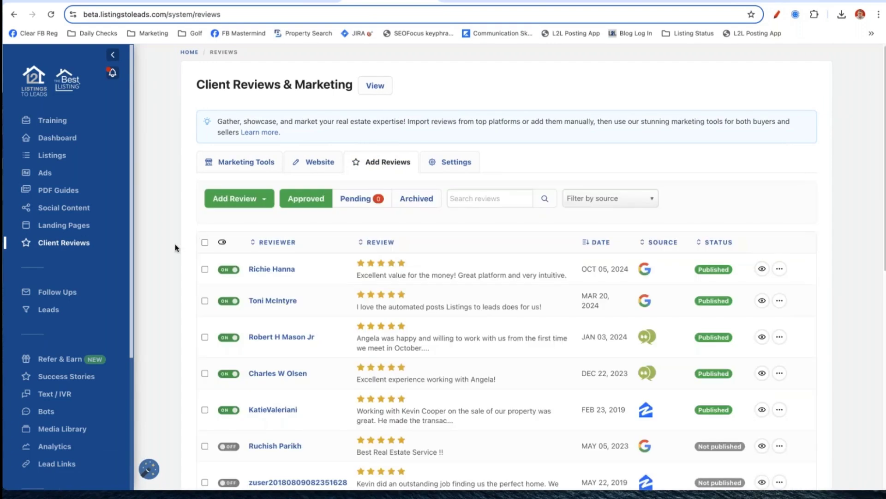
{"action": "scroll", "coordinate": [175, 248], "scroll_direction": "down", "scroll_amount": 3}
{"action": "scroll", "coordinate": [283, 227], "scroll_direction": "up", "scroll_amount": 2}
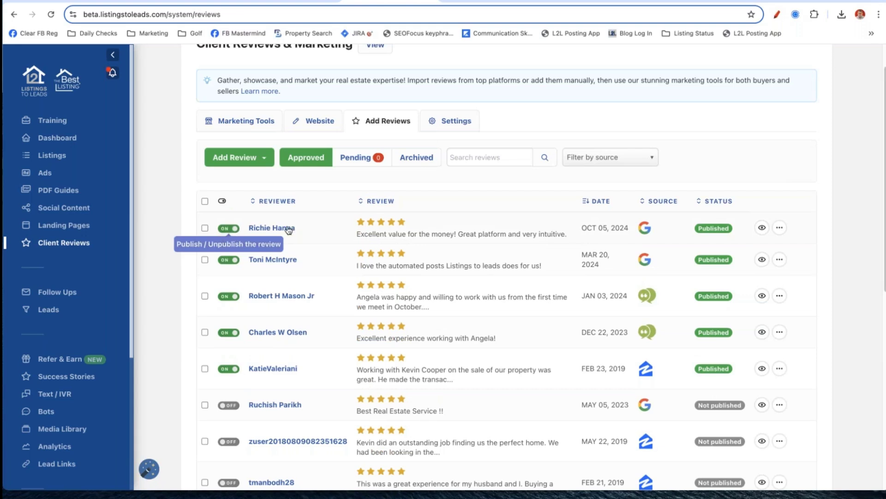
{"action": "scroll", "coordinate": [277, 207], "scroll_direction": "up", "scroll_amount": 1}
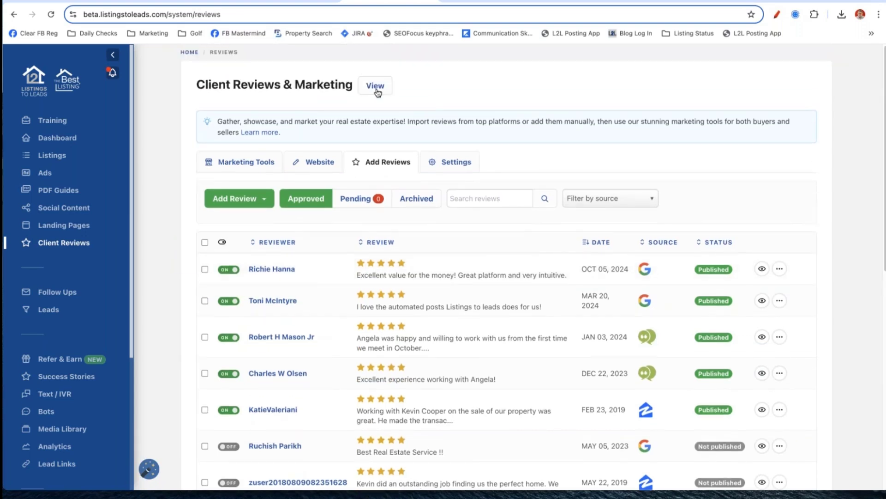
View the public client reviews page and highlight the end of the October 5, 2024 Google review's text.
{"action": "left_click", "coordinate": [374, 85]}
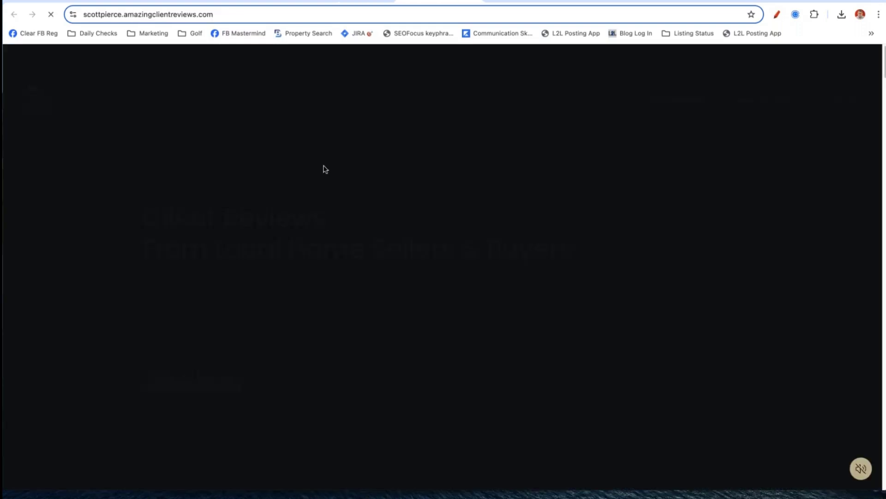
{"action": "scroll", "coordinate": [257, 247], "scroll_direction": "down", "scroll_amount": 8}
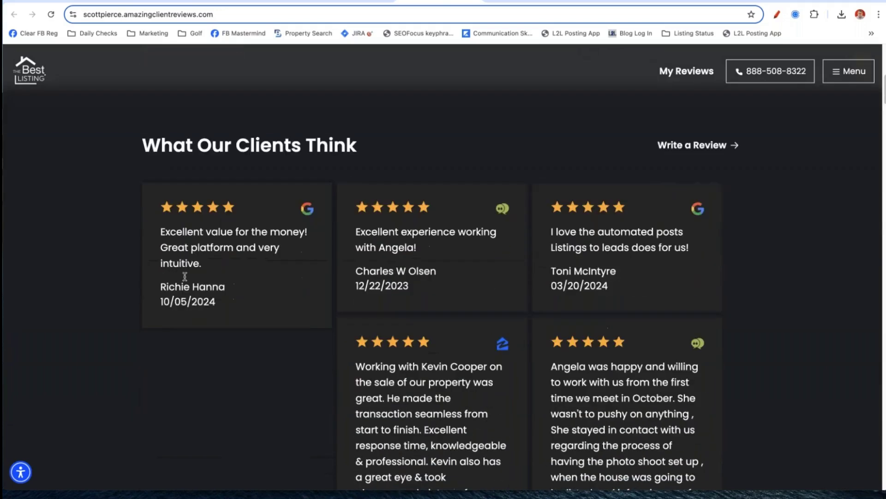
{"action": "left_click_drag", "start_coordinate": [177, 239], "coordinate": [236, 255]}
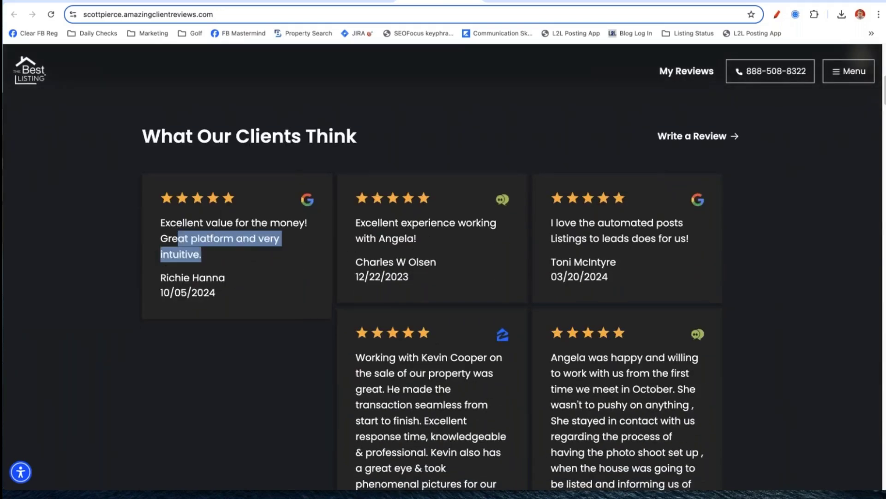
Unpublish the October 5, 2024 Google review, check the public client reviews page, and close that page.
{"action": "left_click", "coordinate": [351, 1]}
{"action": "left_click", "coordinate": [227, 266]}
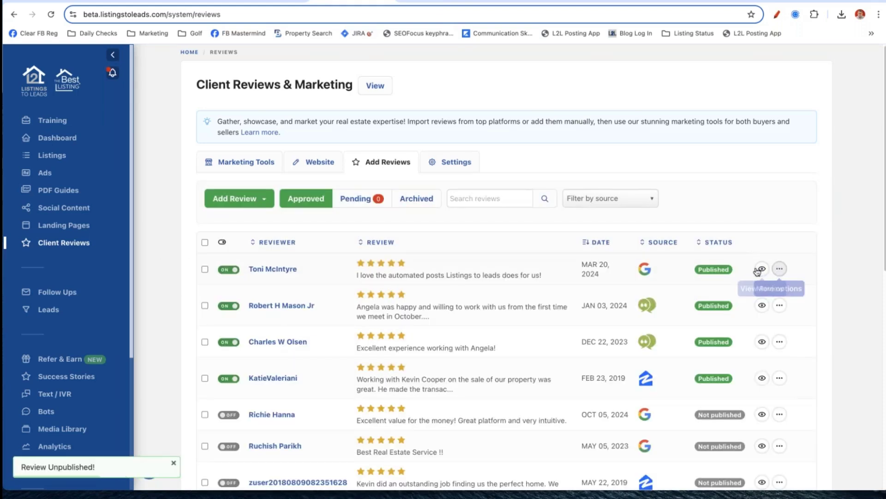
{"action": "left_click", "coordinate": [762, 269]}
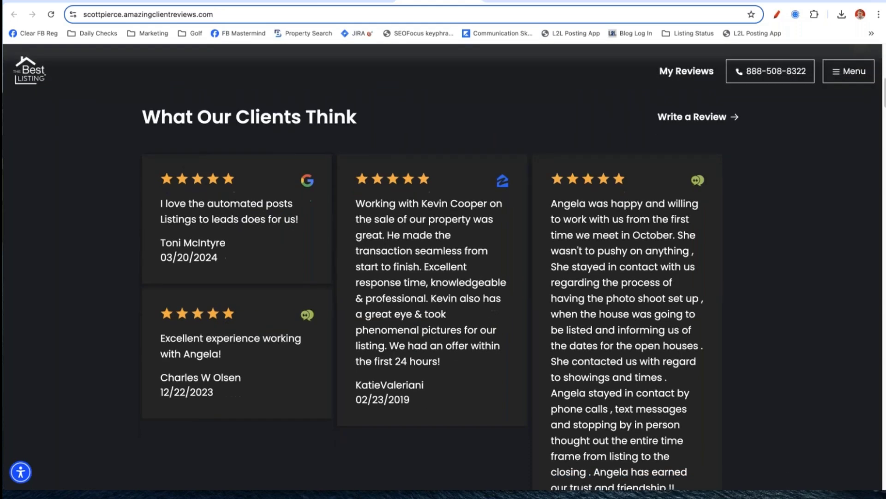
{"action": "key", "text": "ctrl+w"}
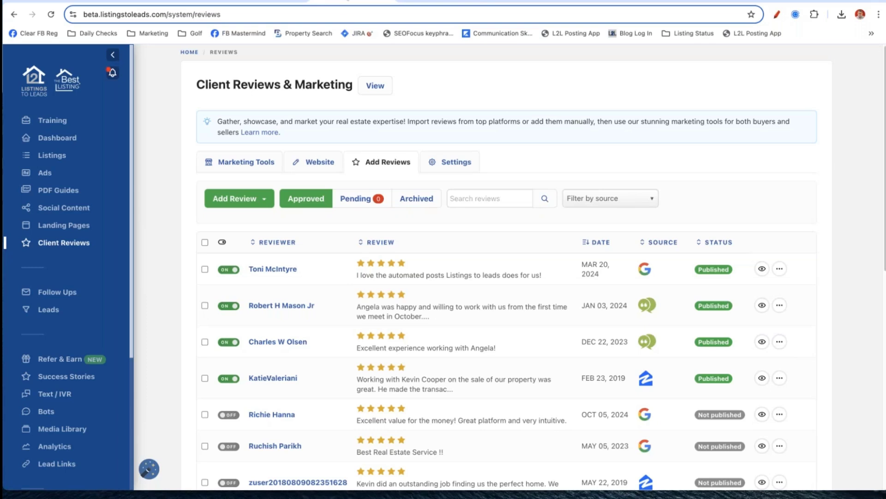
Open the form for adding a client review manually, choose Google as the source, look over the location and link fields, and close it unsaved.
{"action": "scroll", "coordinate": [264, 159], "scroll_direction": "down", "scroll_amount": 1}
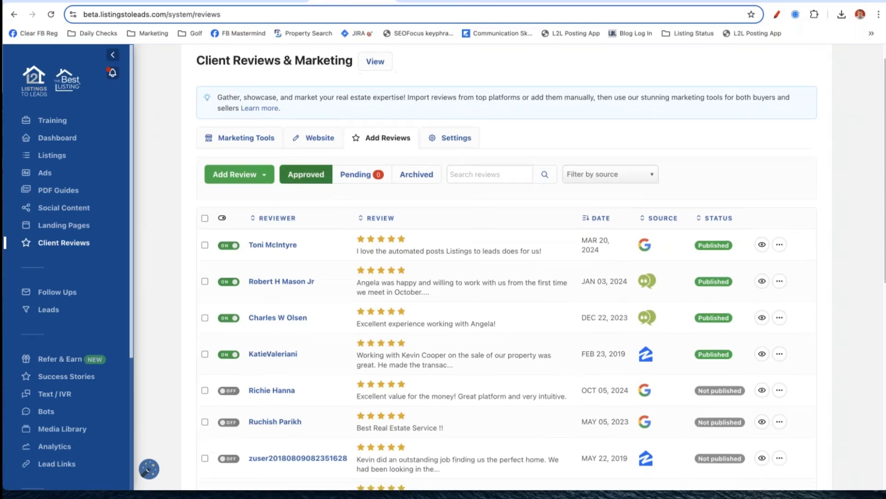
{"action": "left_click", "coordinate": [264, 159]}
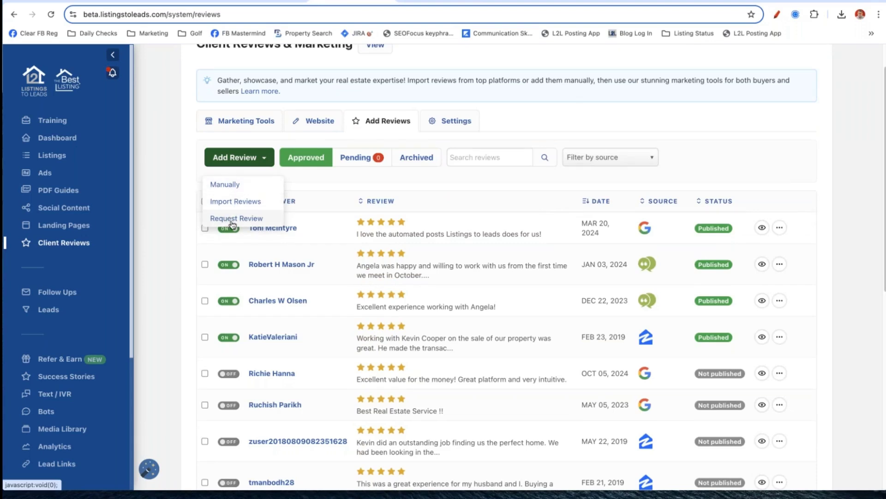
{"action": "left_click", "coordinate": [226, 185]}
{"action": "left_click", "coordinate": [418, 179]}
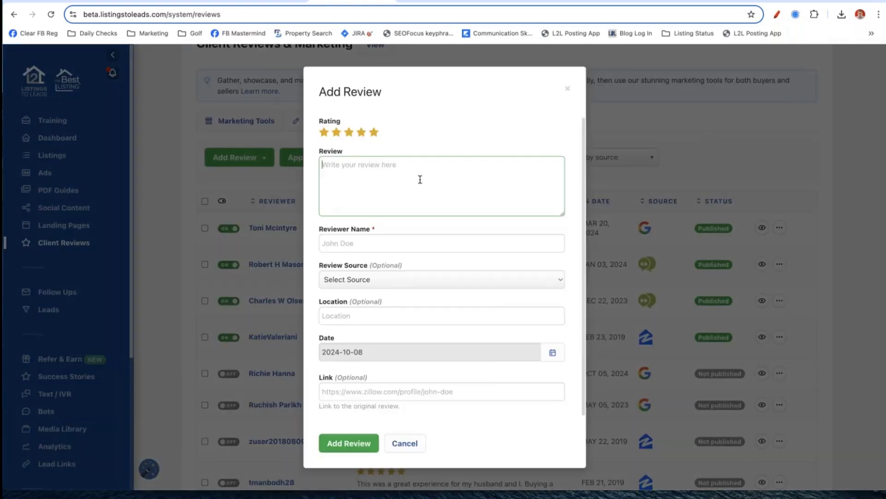
{"action": "left_click", "coordinate": [430, 279]}
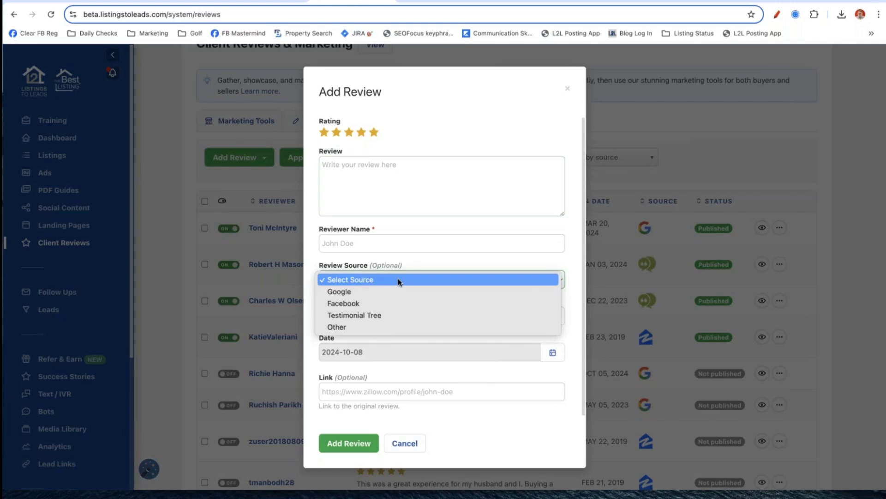
{"action": "left_click", "coordinate": [376, 290]}
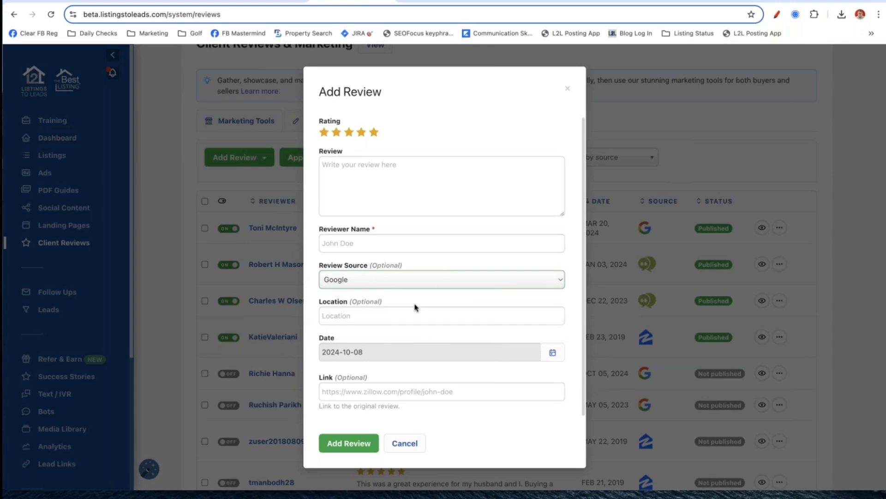
{"action": "left_click", "coordinate": [430, 317]}
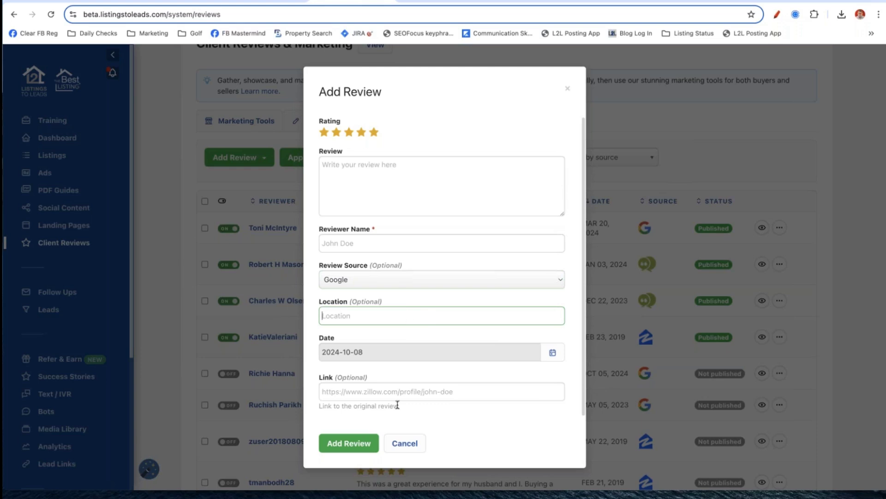
{"action": "left_click", "coordinate": [375, 395]}
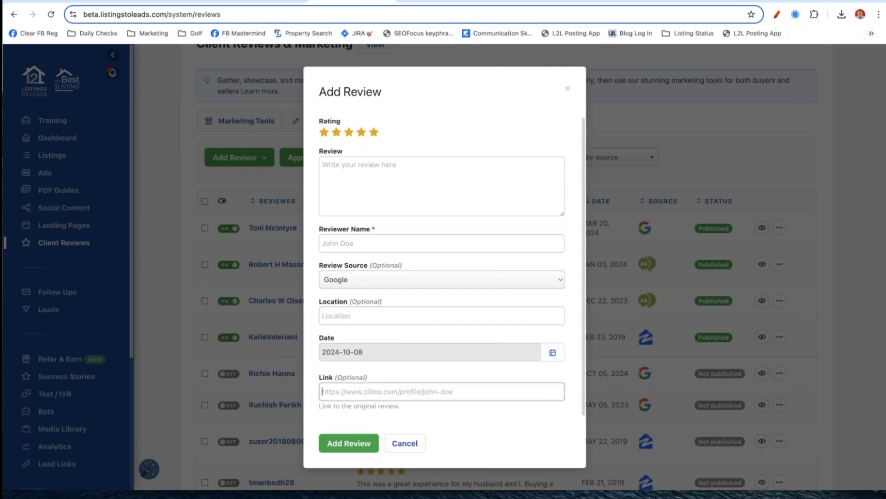
{"action": "left_click", "coordinate": [354, 320]}
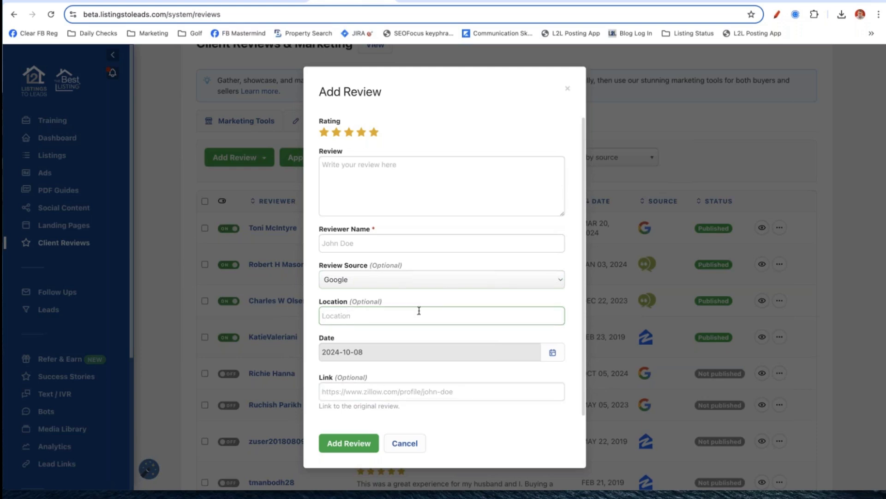
{"action": "left_click", "coordinate": [569, 91]}
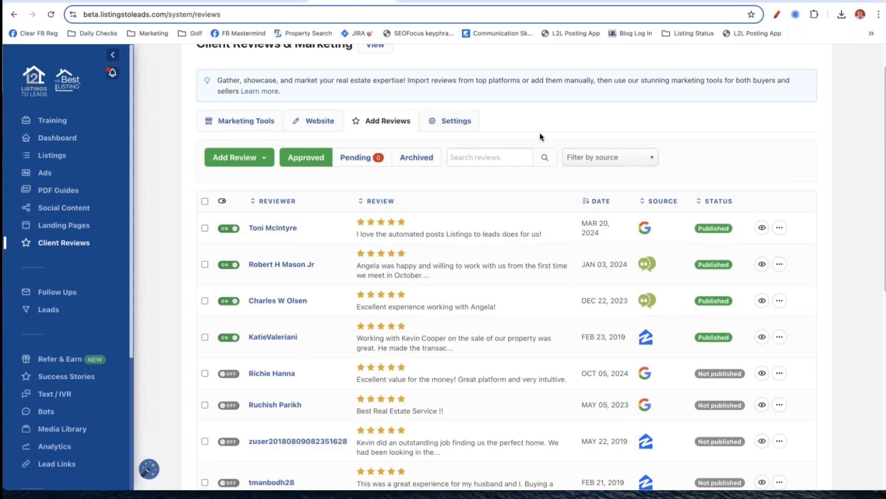
Look over the client review settings, including the import sources, custom vanity URL, social share image and write review form.
{"action": "left_click", "coordinate": [470, 120]}
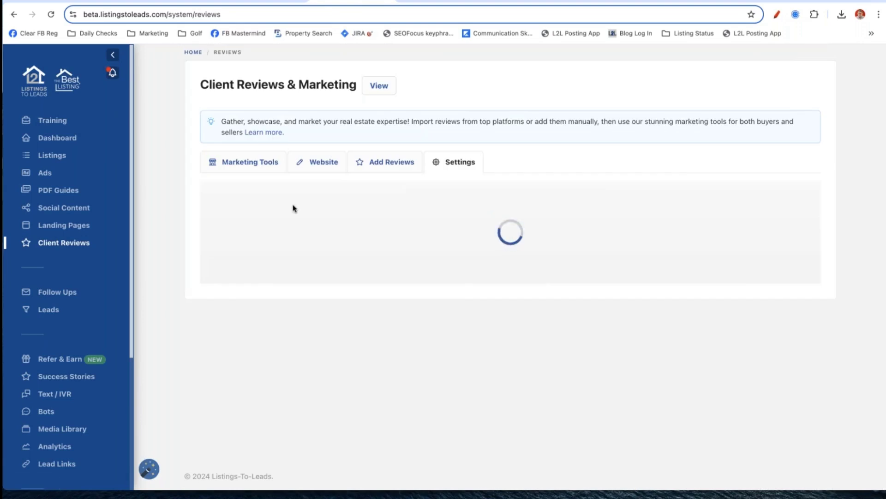
{"action": "scroll", "coordinate": [205, 231], "scroll_direction": "down", "scroll_amount": 1}
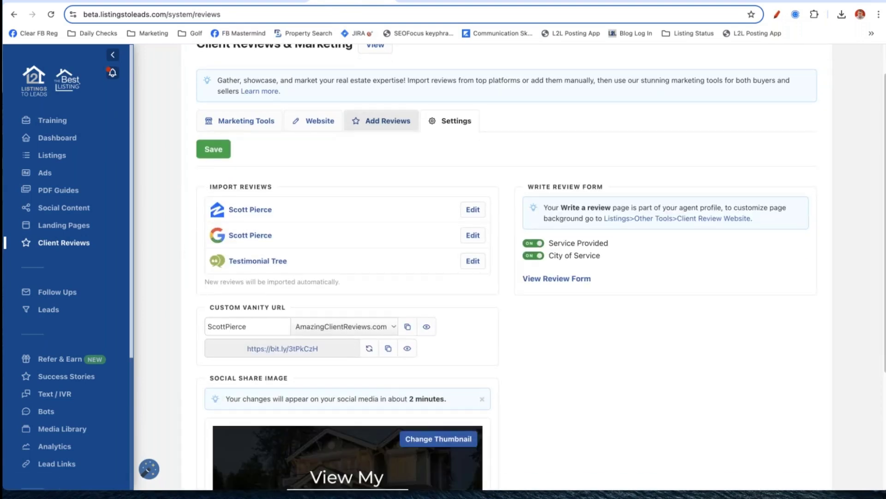
{"action": "scroll", "coordinate": [362, 174], "scroll_direction": "down", "scroll_amount": 4}
{"action": "scroll", "coordinate": [364, 173], "scroll_direction": "up", "scroll_amount": 3}
{"action": "scroll", "coordinate": [313, 134], "scroll_direction": "up", "scroll_amount": 1}
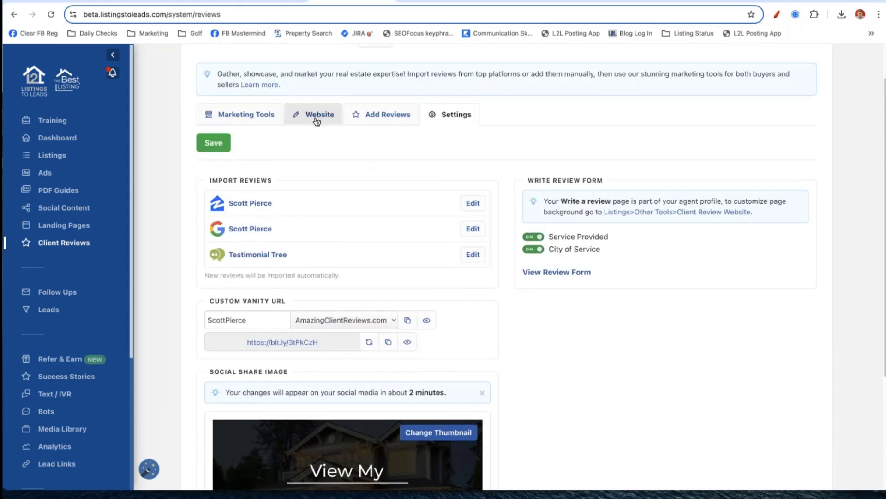
Examine the list of sections that make up the client reviews website.
{"action": "left_click", "coordinate": [317, 117]}
{"action": "scroll", "coordinate": [291, 286], "scroll_direction": "down", "scroll_amount": 1}
{"action": "scroll", "coordinate": [296, 277], "scroll_direction": "down", "scroll_amount": 3}
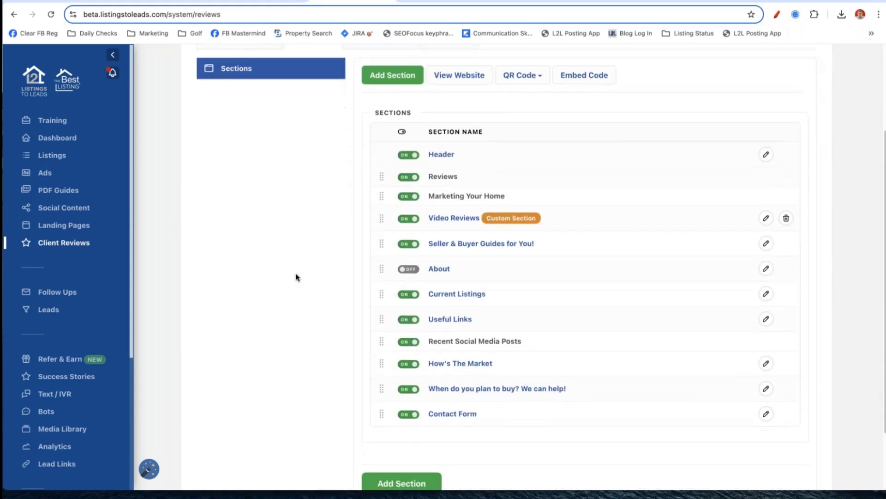
{"action": "scroll", "coordinate": [386, 232], "scroll_direction": "up", "scroll_amount": 1}
{"action": "scroll", "coordinate": [540, 267], "scroll_direction": "up", "scroll_amount": 3}
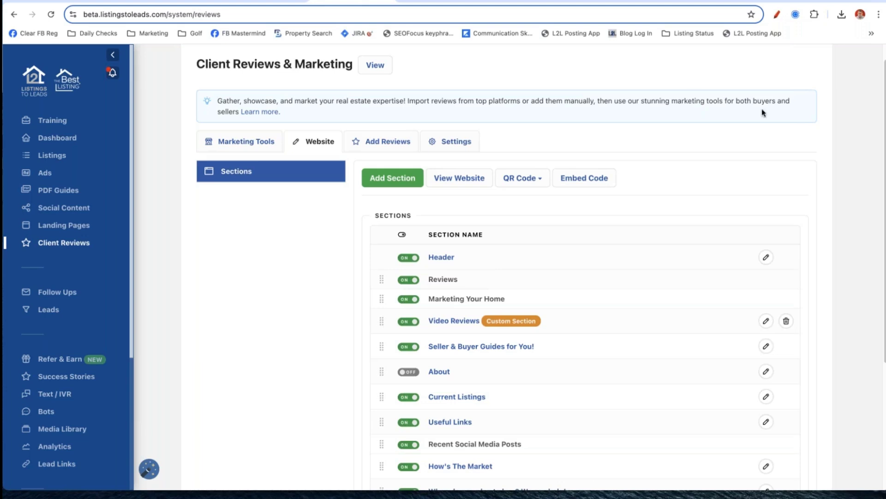
Open the "Rates Lowered! More Affordable homes! Time to Buy!" email blast from the dashboard and copy its subject line.
{"action": "left_click", "coordinate": [272, 1]}
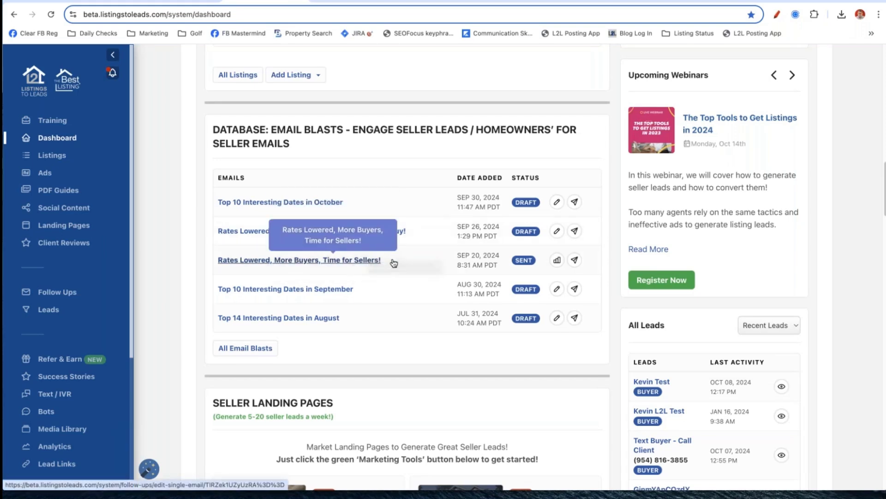
{"action": "left_click", "coordinate": [334, 260]}
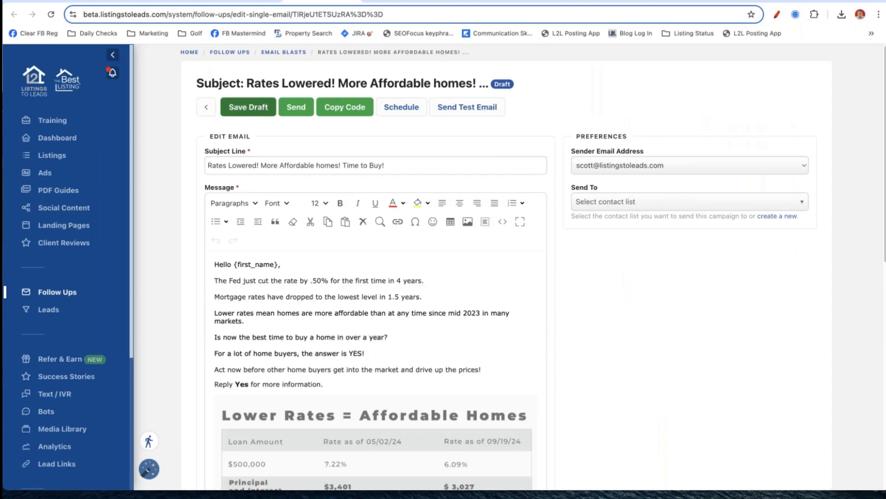
{"action": "left_click_drag", "start_coordinate": [406, 166], "coordinate": [239, 154]}
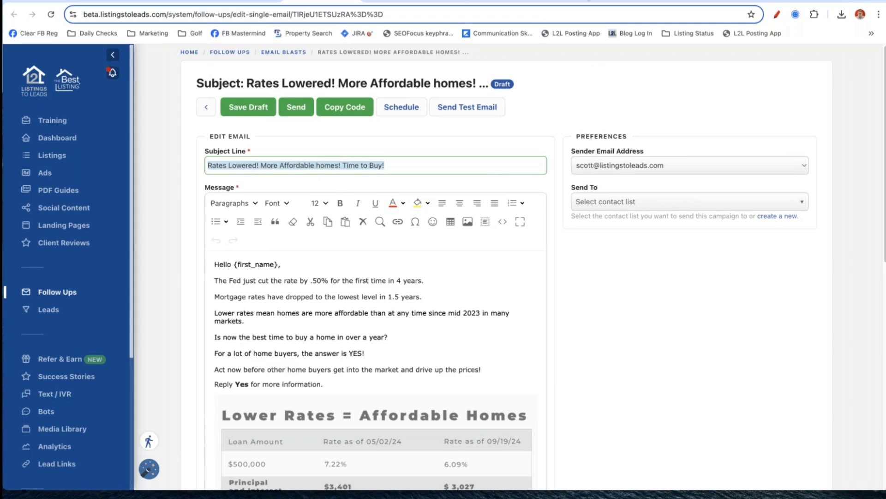
Switch to the LionDesk email and set its subject to "Rates Lowered! More Affordable homes! Time to Buy!".
{"action": "key", "text": "ctrl+Tab"}
{"action": "scroll", "coordinate": [508, 300], "scroll_direction": "down", "scroll_amount": 4}
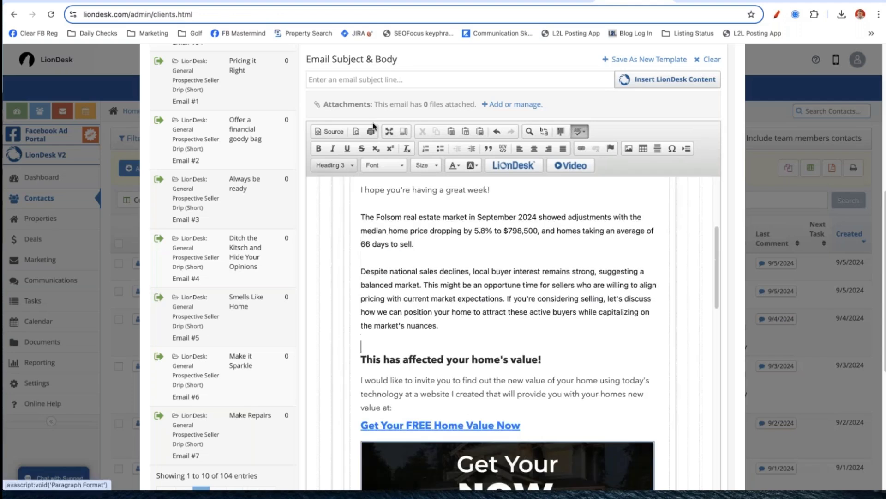
{"action": "left_click", "coordinate": [355, 81]}
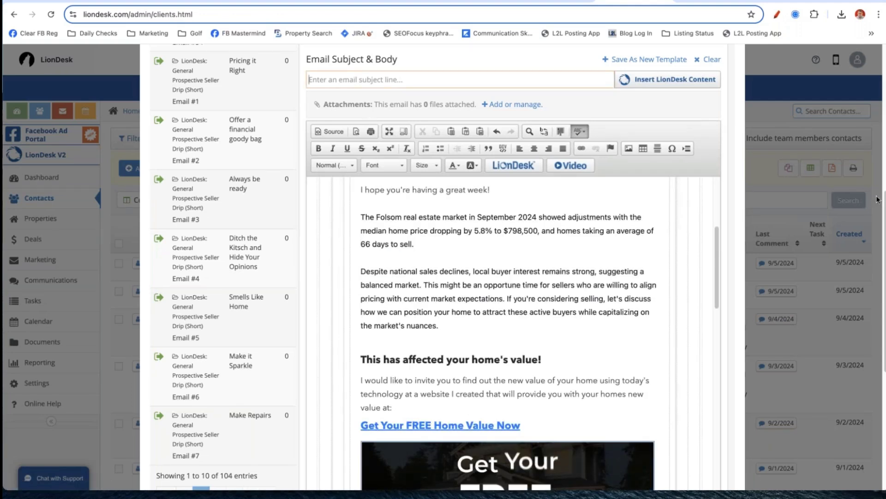
{"action": "scroll", "coordinate": [426, 210], "scroll_direction": "up", "scroll_amount": 3}
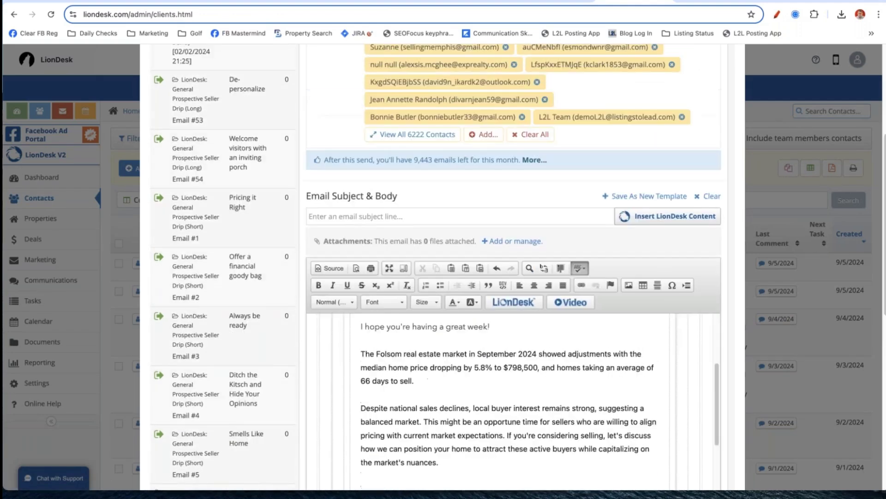
{"action": "left_click", "coordinate": [417, 214]}
{"action": "type", "text": "Rates Lowered! More Affordable Homes! Time to Buy!"}
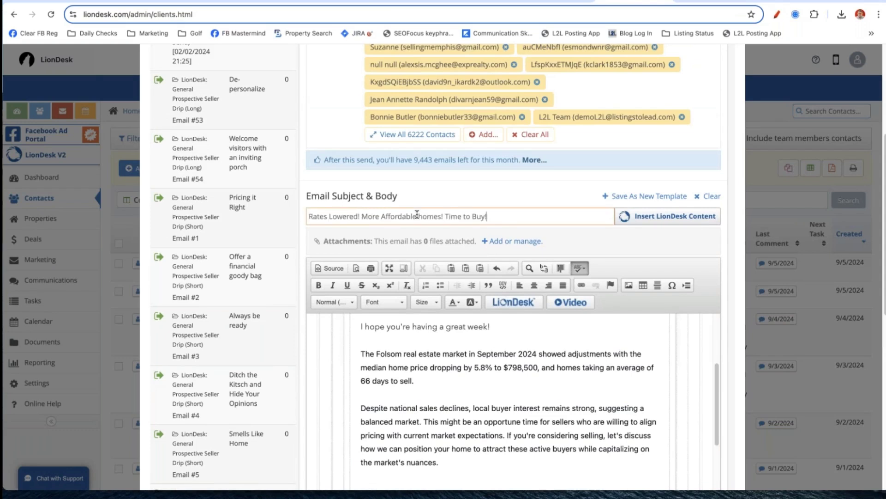
{"action": "left_click_drag", "start_coordinate": [321, 196], "coordinate": [411, 196]}
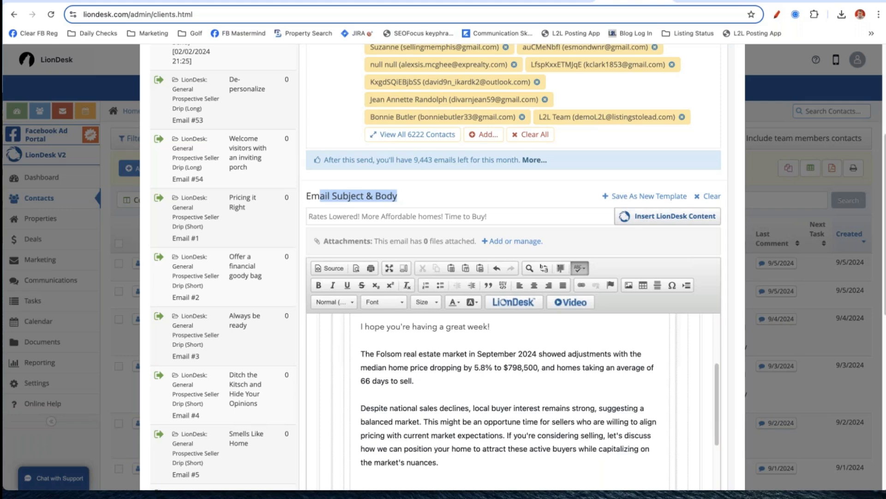
Switch to Grok and submit the prompt "create image of folsom, ca home in $750,000 price range".
{"action": "key", "text": "ctrl+Tab"}
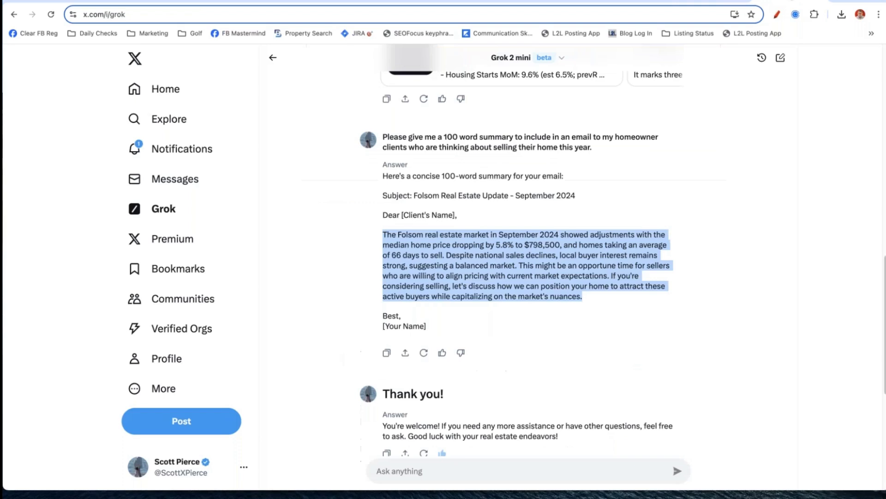
{"action": "scroll", "coordinate": [521, 256], "scroll_direction": "down", "scroll_amount": 1}
{"action": "scroll", "coordinate": [586, 317], "scroll_direction": "down", "scroll_amount": 5}
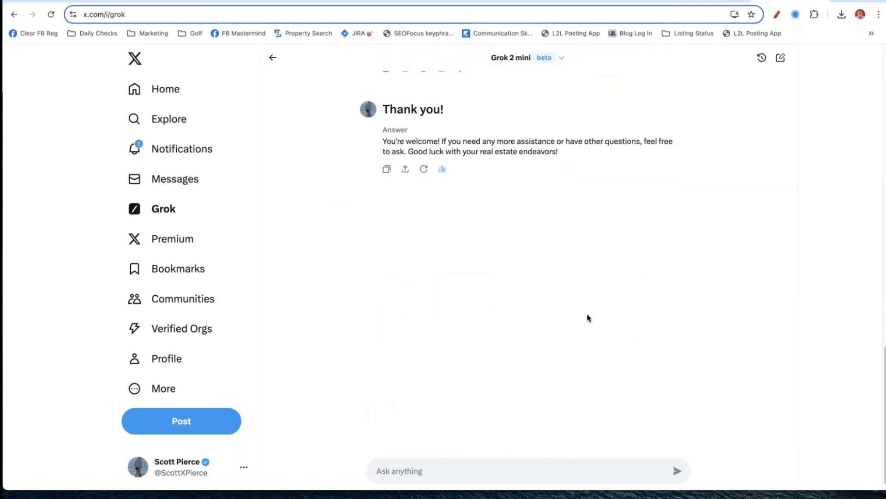
{"action": "left_click", "coordinate": [453, 472]}
{"action": "type", "text": "create image of folsom"}
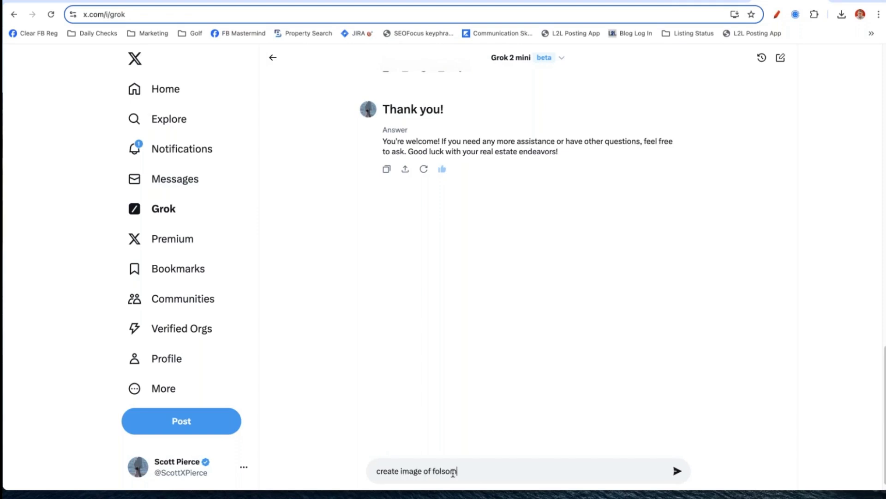
{"action": "type", "text": ", ca home in $750,000 "}
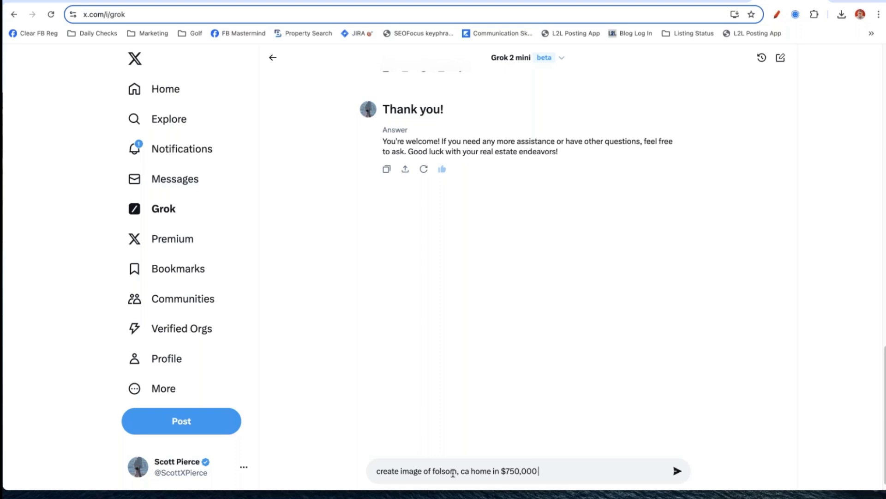
{"action": "type", "text": "price range"}
{"action": "key", "text": "Return"}
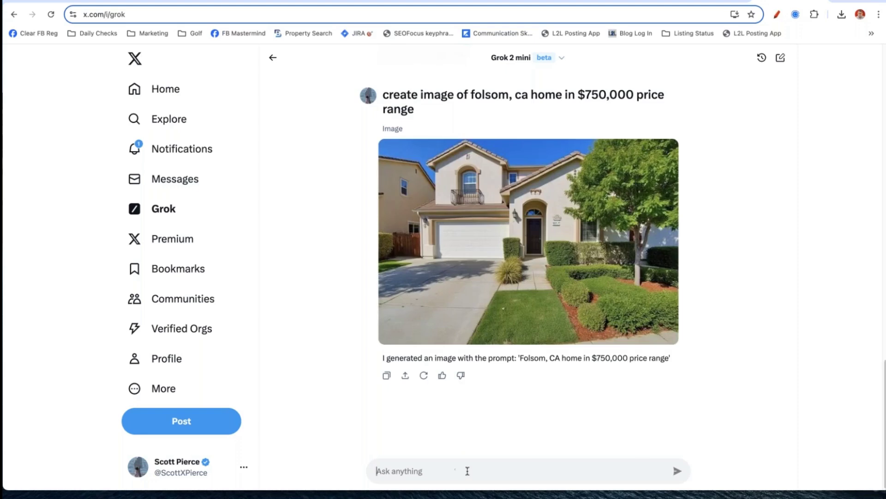
View the generated Folsom home image at full size and close it.
{"action": "mouse_move", "coordinate": [548, 276]}
{"action": "left_click", "coordinate": [574, 254]}
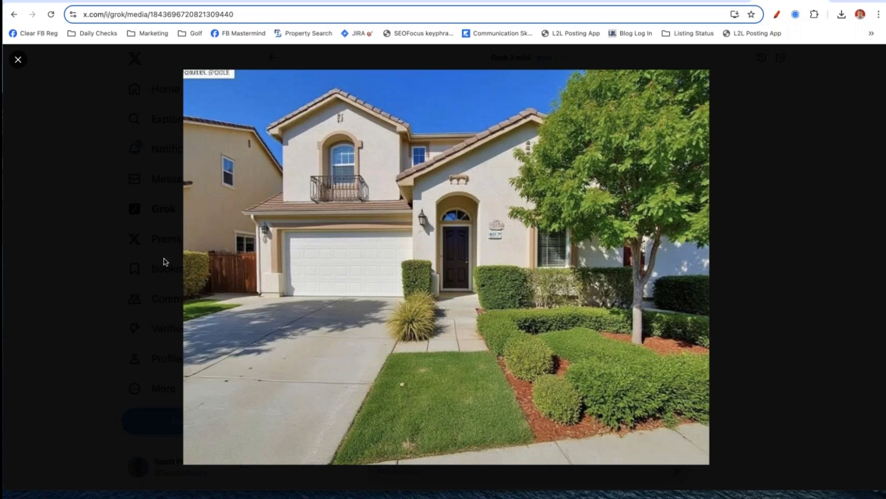
{"action": "left_click", "coordinate": [18, 60]}
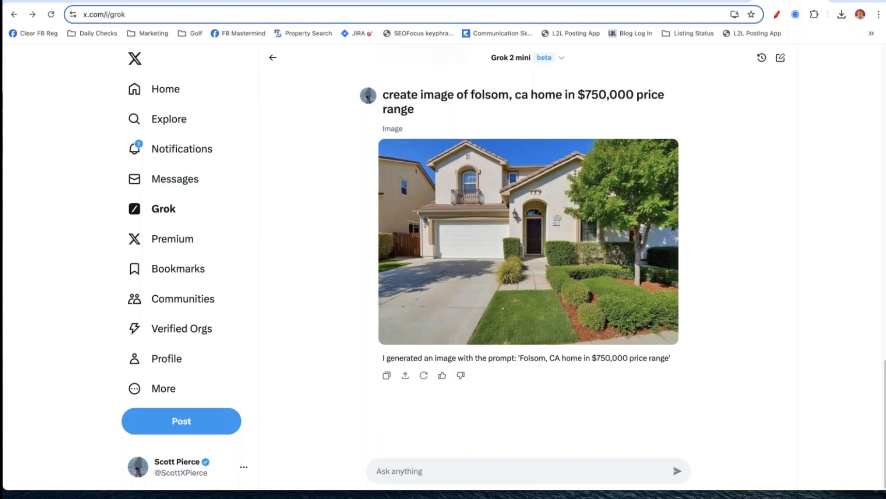
Submit the prompt "Create image of homes in Henrico, VA.".
{"action": "left_click", "coordinate": [462, 473]}
{"action": "type", "text": "Henrico,"}
{"action": "key", "text": "Home"}
{"action": "type", "text": "Create image of home"}
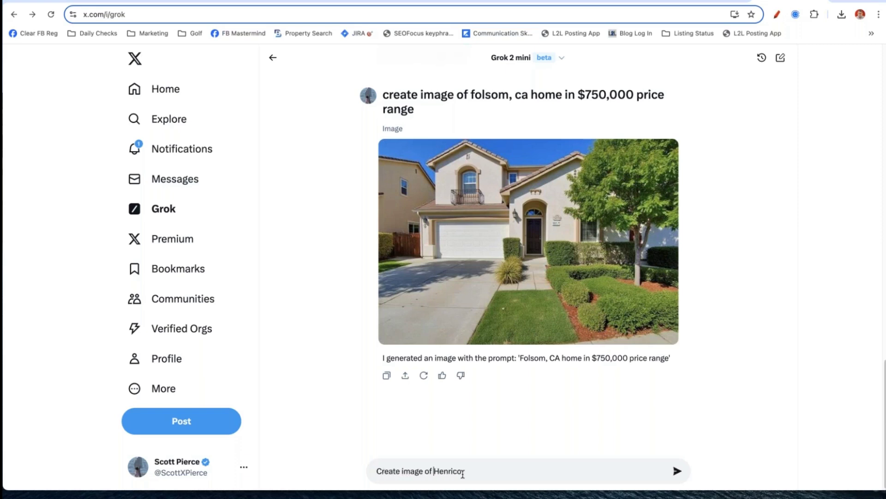
{"action": "type", "text": "s in Henrico, VA."}
{"action": "key", "text": "Return"}
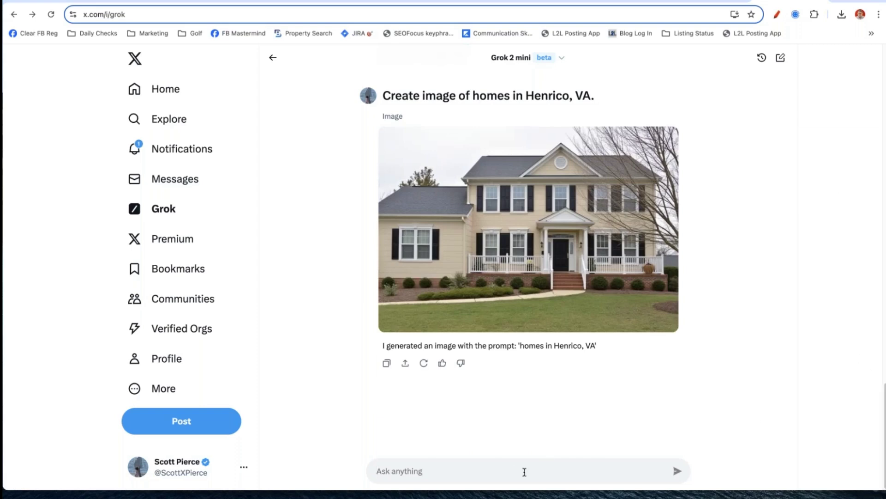
Submit the prompt "please create same image with 3 homes in the scene from Henrico, VA." and highlight the submitted prompt.
{"action": "type", "text": "please create im"}
{"action": "key", "text": "BackSpace"}
{"action": "key", "text": "BackSpace"}
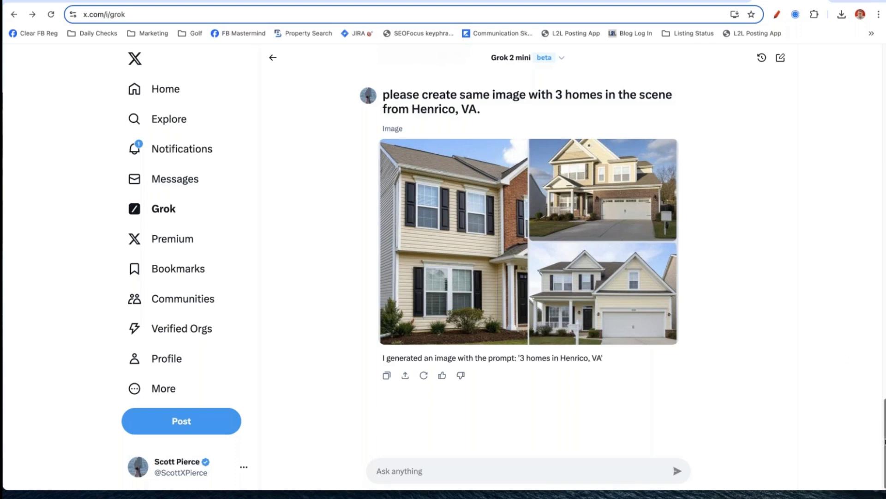
{"action": "mouse_move", "coordinate": [634, 180]}
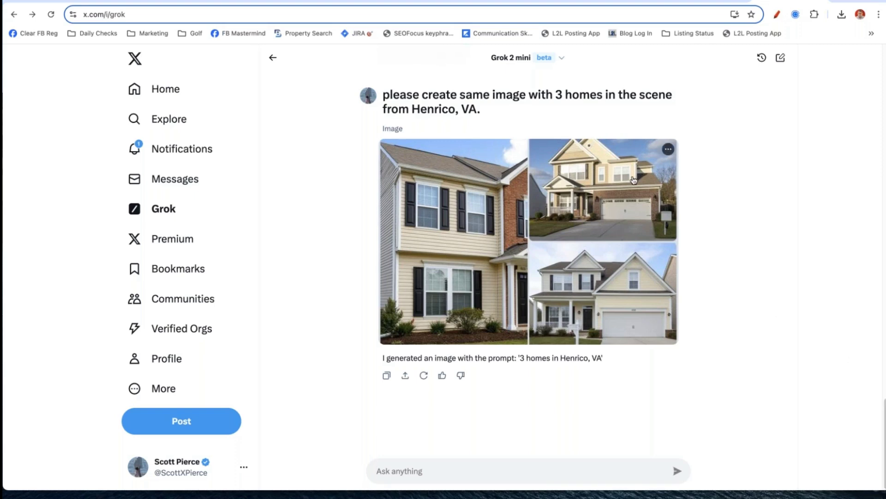
{"action": "mouse_move", "coordinate": [579, 179]}
{"action": "left_click_drag", "start_coordinate": [393, 95], "coordinate": [493, 123]}
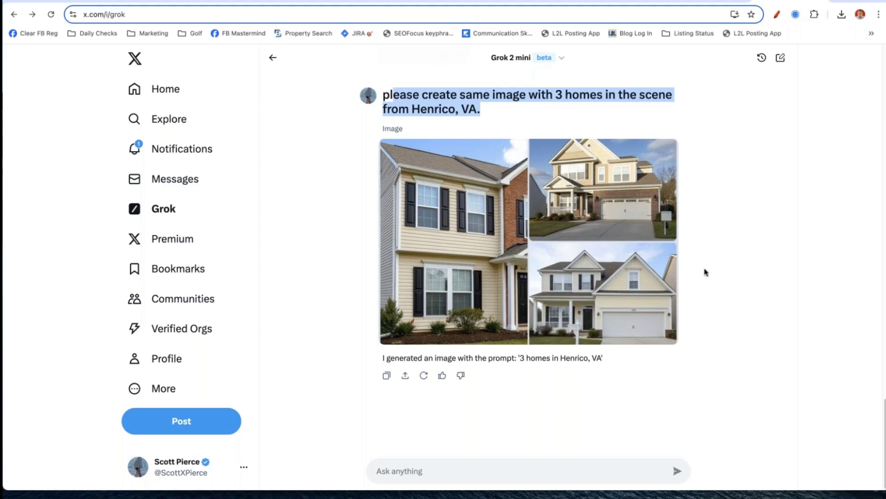
Submit the Grok prompt "create image of folsom, ca home backyard with pool and nice landscaping".
{"action": "left_click", "coordinate": [460, 469]}
{"action": "type", "text": "createw image"}
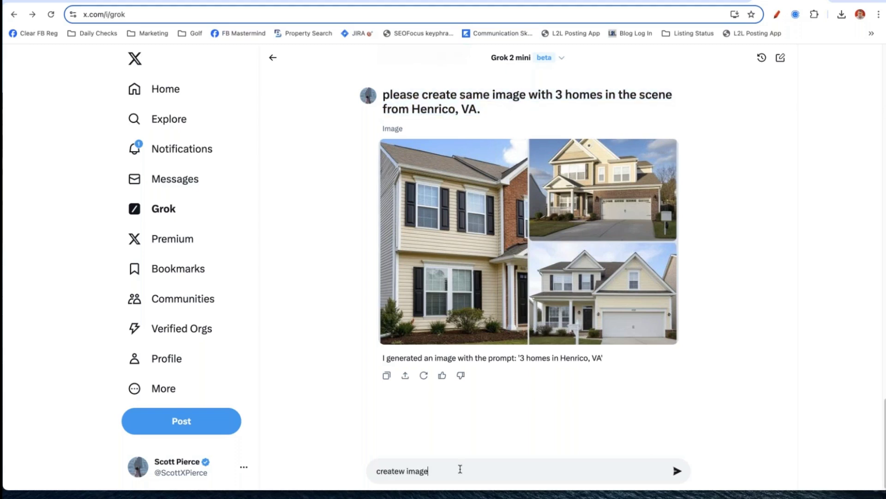
{"action": "key", "text": "BackSpace"}
{"action": "key", "text": "BackSpace"}
{"action": "key", "text": "BackSpace"}
{"action": "type", "text": "image of folsom, ca "}
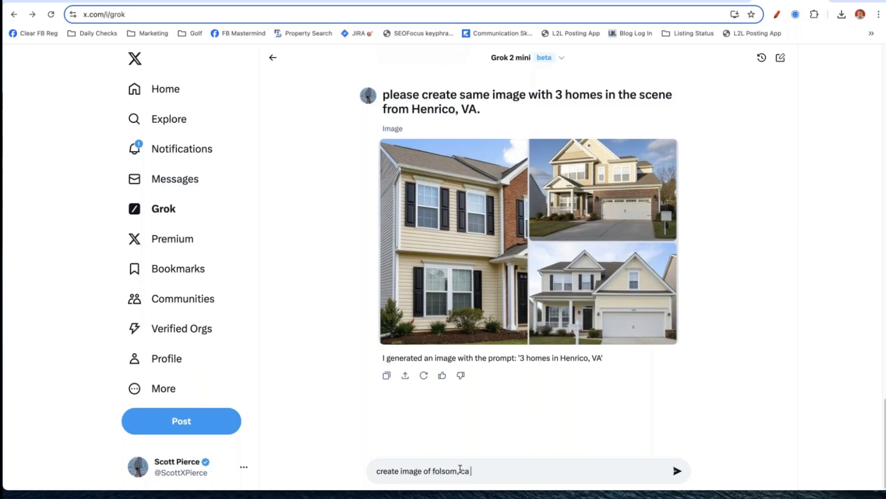
{"action": "type", "text": "home backyard with po"}
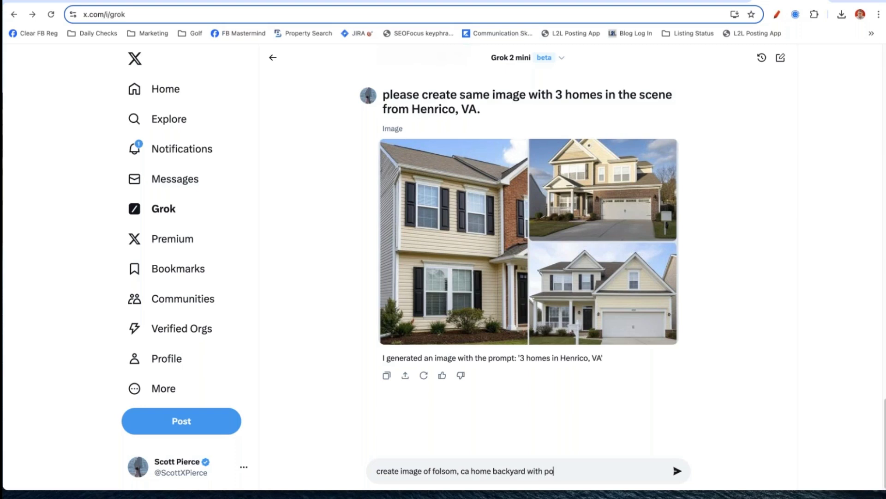
{"action": "type", "text": "ol and nice ha"}
{"action": "key", "text": "BackSpace"}
{"action": "key", "text": "BackSpace"}
{"action": "type", "text": "landscaping"}
{"action": "key", "text": "Return"}
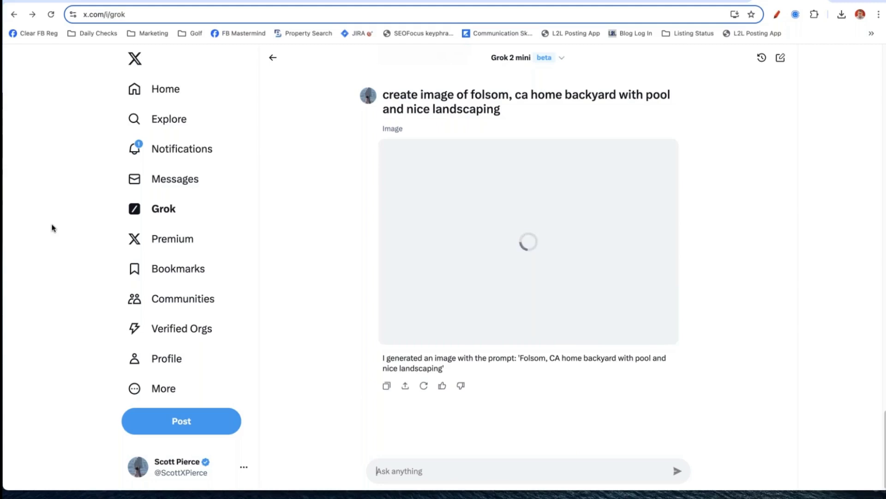
{"action": "mouse_move", "coordinate": [524, 225]}
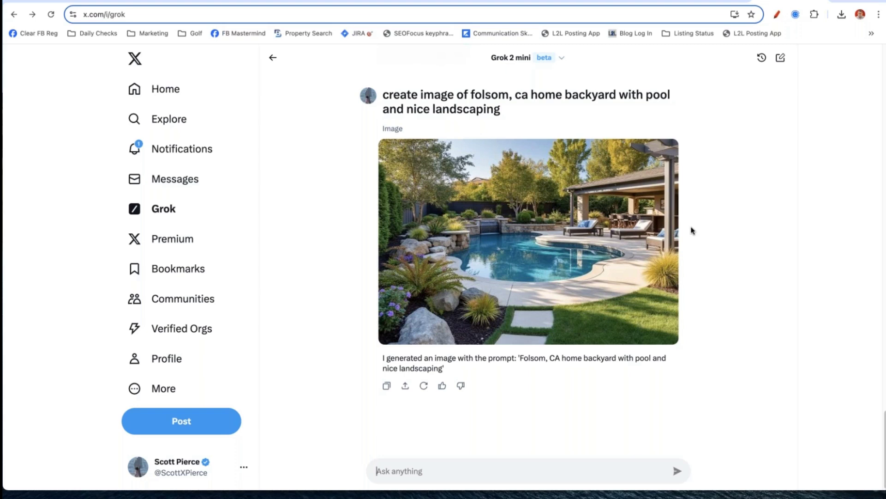
{"action": "mouse_move", "coordinate": [548, 210]}
Switch to Listings to Leads and search the landing pages for "folsom pool".
{"action": "left_click", "coordinate": [480, 2]}
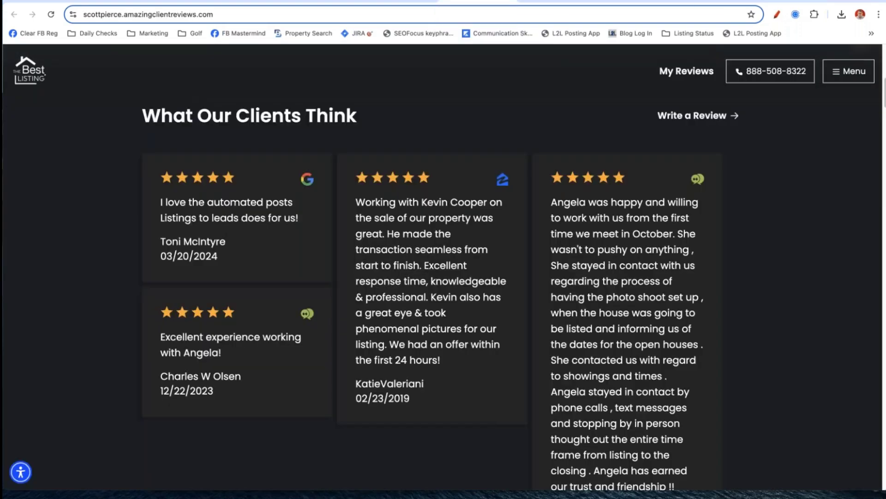
{"action": "left_click", "coordinate": [243, 3]}
{"action": "left_click", "coordinate": [65, 226]}
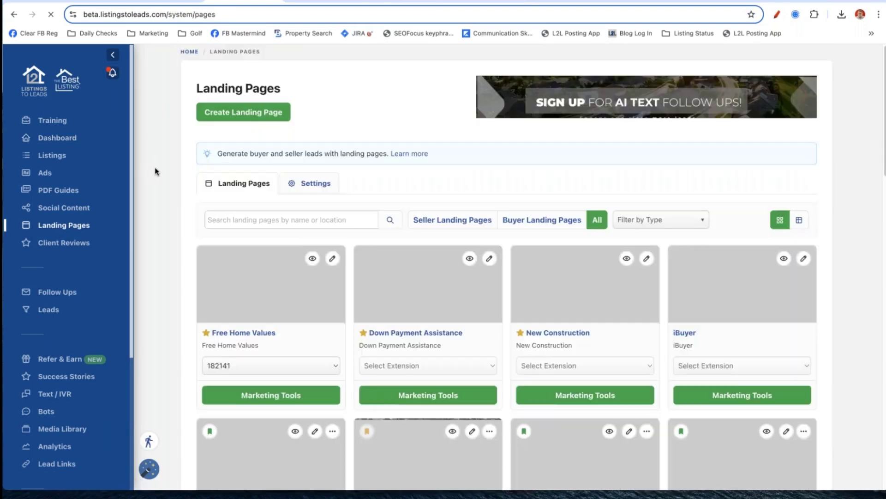
{"action": "scroll", "coordinate": [155, 172], "scroll_direction": "down", "scroll_amount": 2}
{"action": "left_click", "coordinate": [271, 115]}
{"action": "type", "text": "folsom pool"}
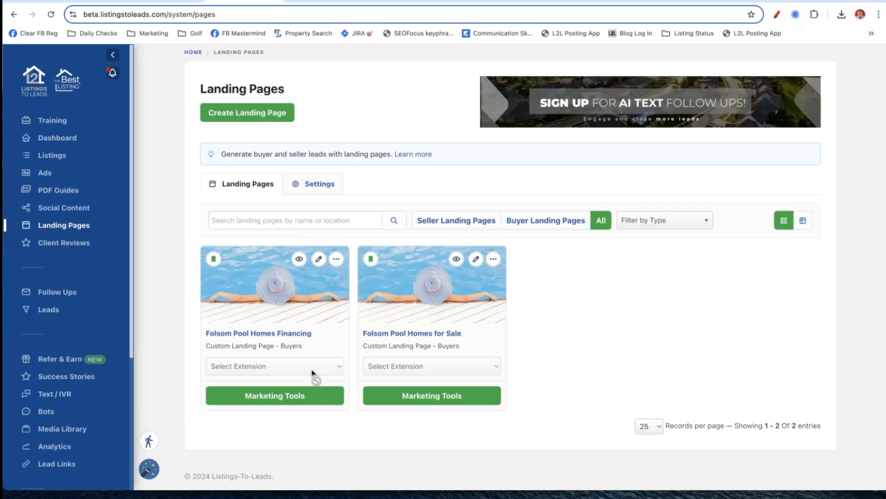
View the Folsom Pool Homes Financing landing page and copy its web address.
{"action": "left_click", "coordinate": [299, 259]}
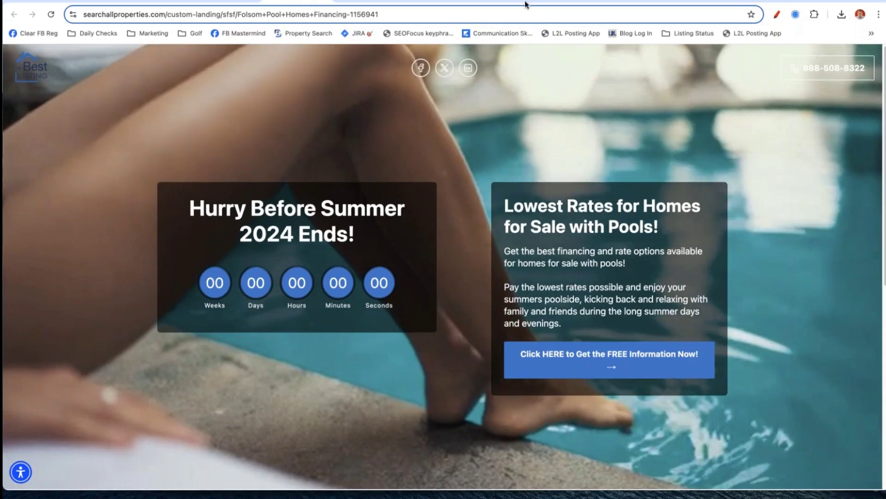
{"action": "key", "text": "super+l"}
{"action": "key", "text": "ctrl+c"}
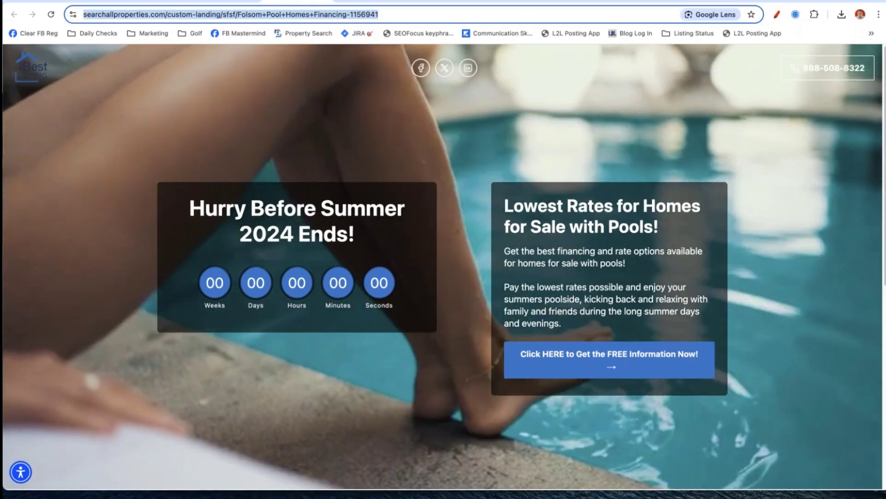
Switch to Facebook, preview the copied landing page link in a new Listings-to-Leads Mastermind Group post, and close the post without publishing.
{"action": "key", "text": "ctrl+Tab"}
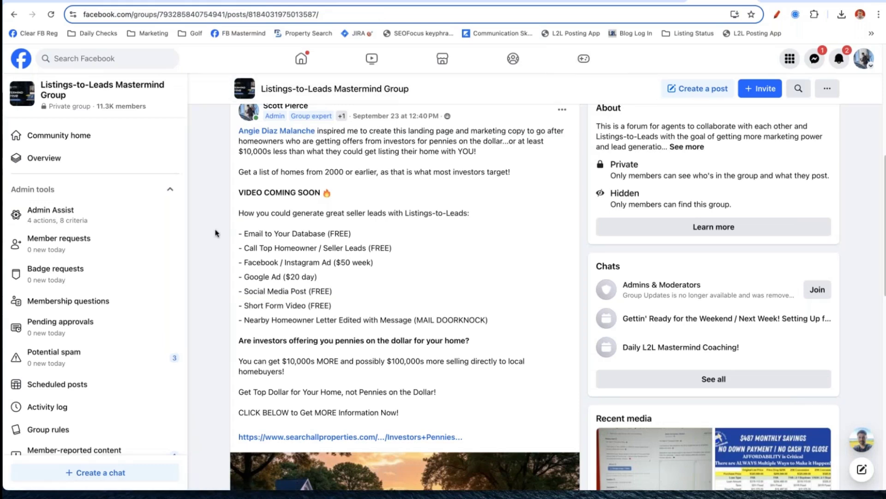
{"action": "scroll", "coordinate": [215, 234], "scroll_direction": "up", "scroll_amount": 7}
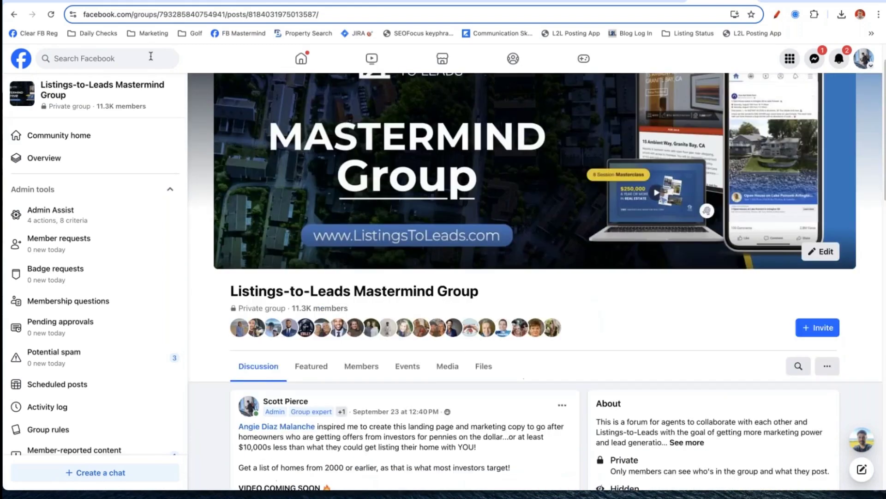
{"action": "left_click", "coordinate": [238, 33]}
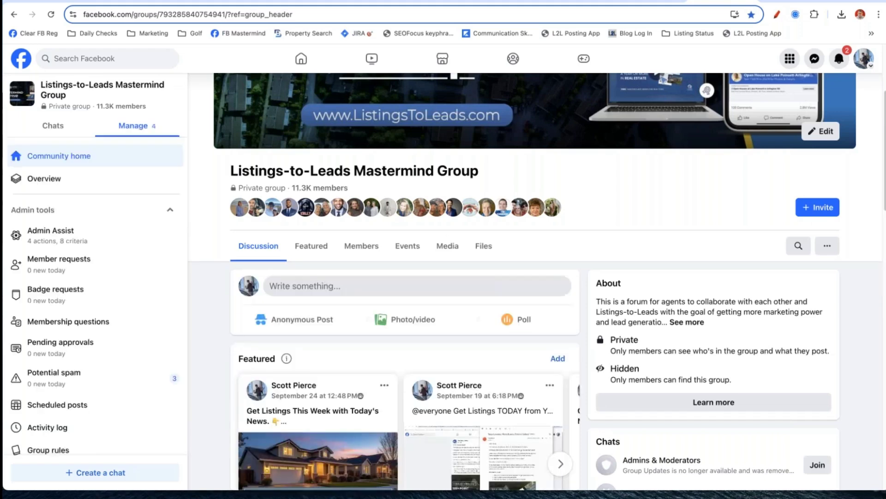
{"action": "left_click", "coordinate": [333, 286]}
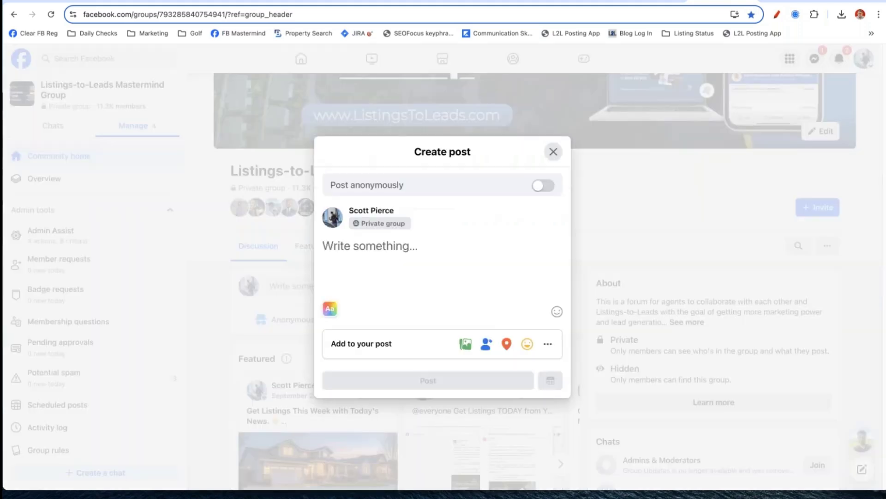
{"action": "key", "text": "ctrl+v"}
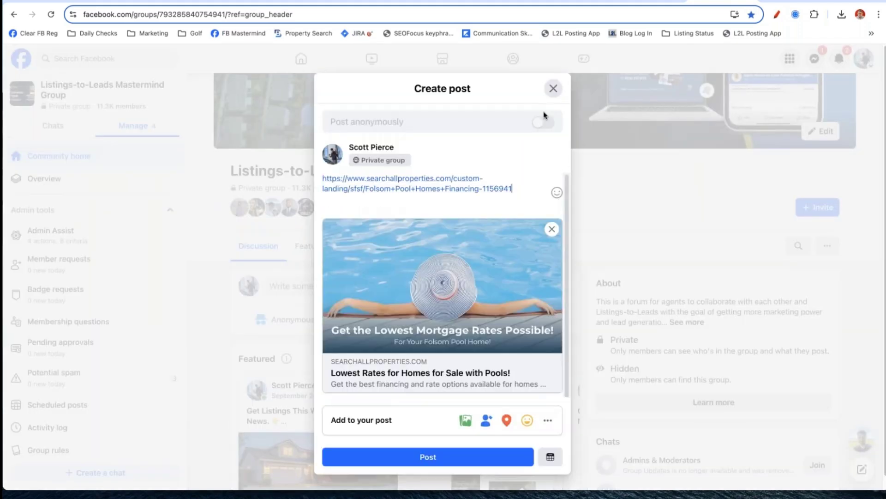
{"action": "left_click", "coordinate": [553, 89]}
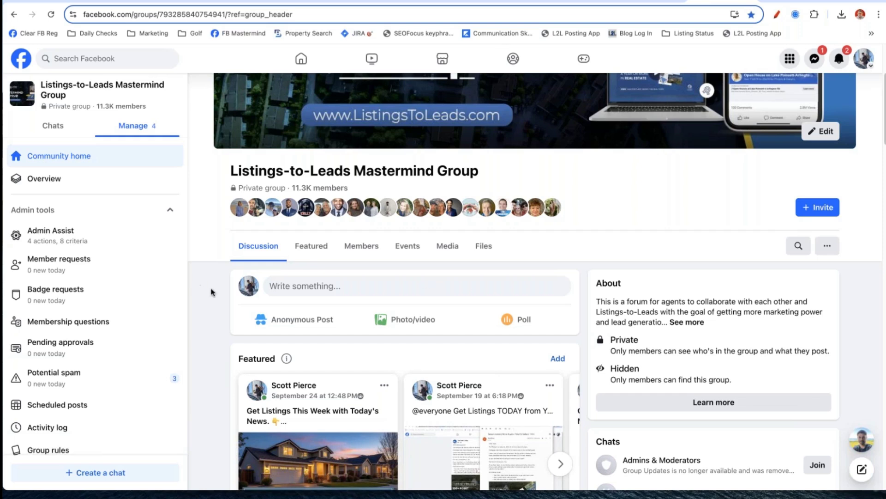
Search the Listings-to-Leads Mastermind Group for "investors" and open the September 23 post about investors offering pennies on the dollar.
{"action": "scroll", "coordinate": [217, 304], "scroll_direction": "down", "scroll_amount": 1}
{"action": "scroll", "coordinate": [217, 304], "scroll_direction": "down", "scroll_amount": 7}
{"action": "scroll", "coordinate": [217, 303], "scroll_direction": "up", "scroll_amount": 6}
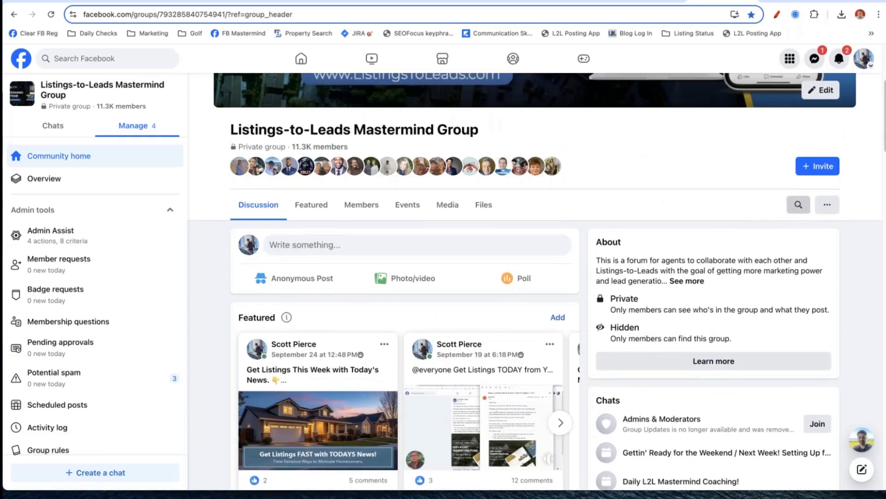
{"action": "left_click", "coordinate": [798, 204]}
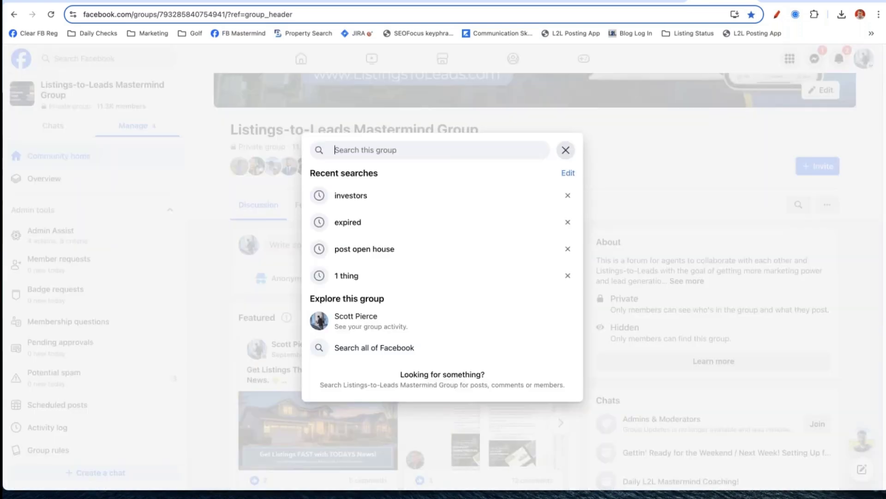
{"action": "left_click", "coordinate": [355, 199]}
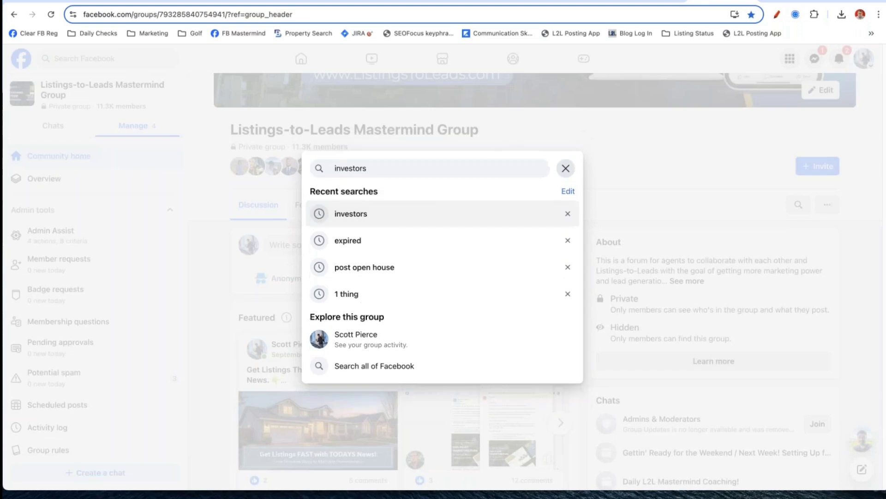
{"action": "key", "text": "Return"}
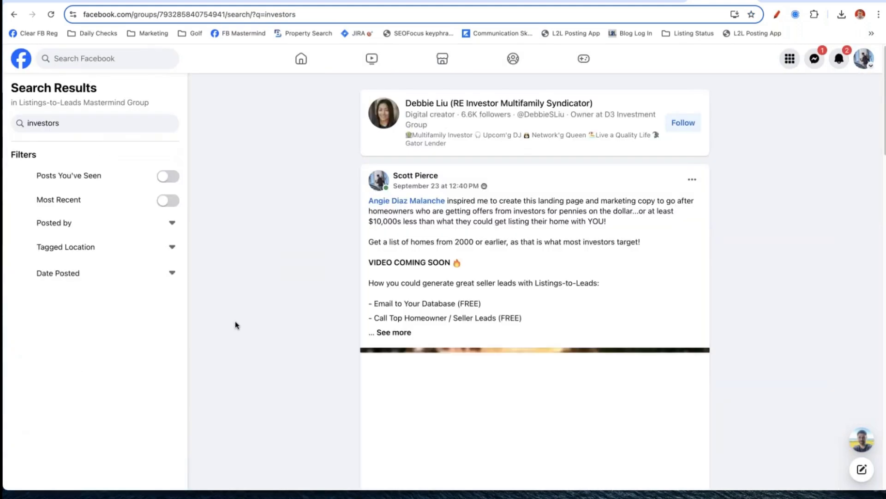
{"action": "left_click", "coordinate": [452, 185]}
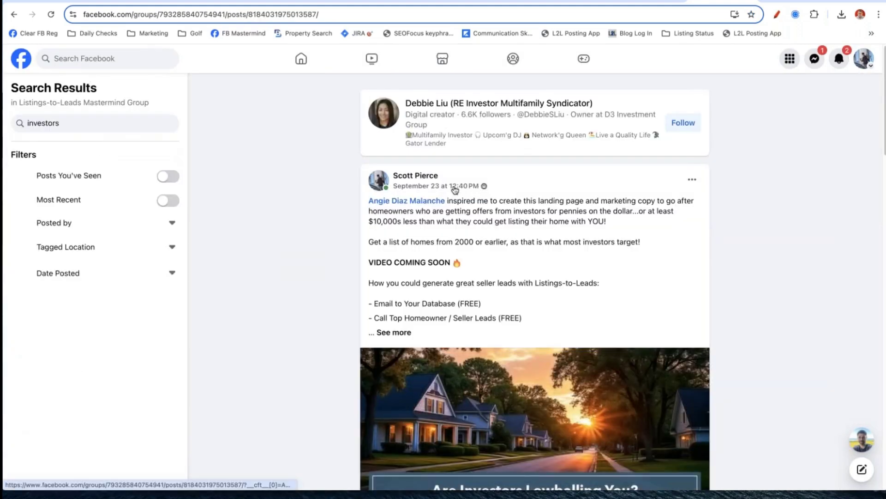
{"action": "left_click", "coordinate": [391, 14]}
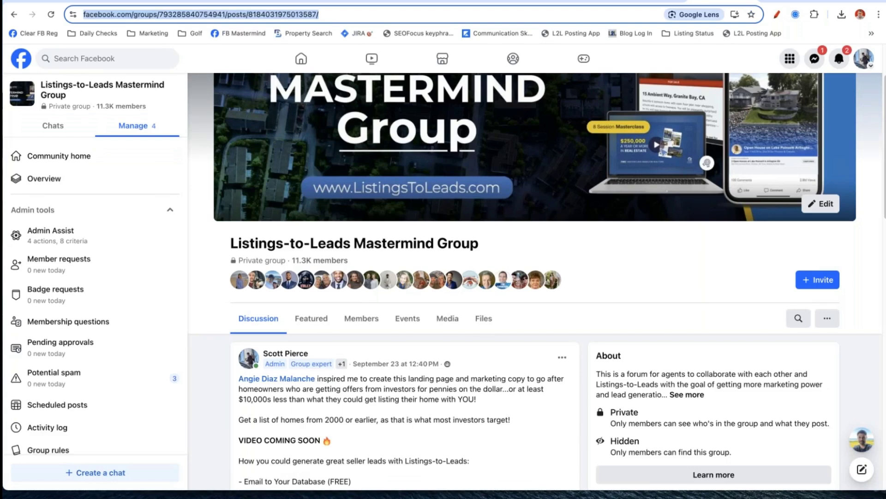
{"action": "left_click", "coordinate": [217, 409]}
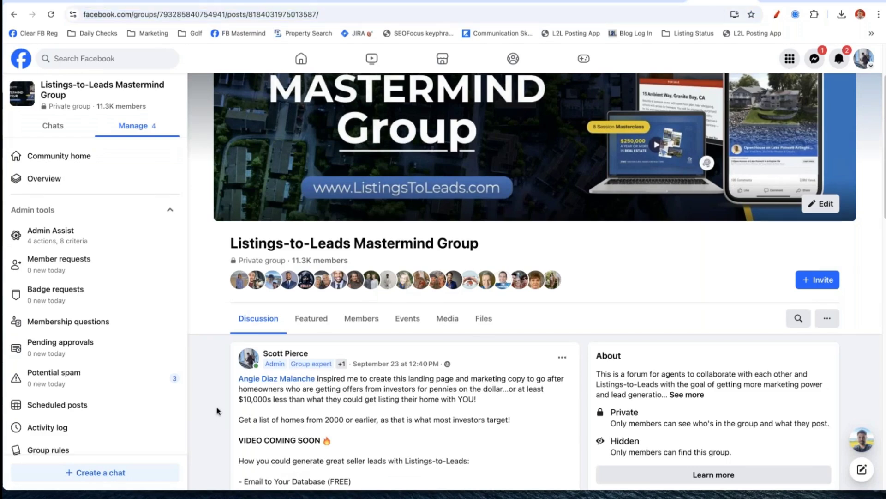
Copy the post's marketing text from "Are investors offering you pennies on the dollar for your home?" through "CLICK BELOW to Get MORE Information Now!".
{"action": "scroll", "coordinate": [218, 409], "scroll_direction": "down", "scroll_amount": 3}
{"action": "scroll", "coordinate": [217, 410], "scroll_direction": "down", "scroll_amount": 6}
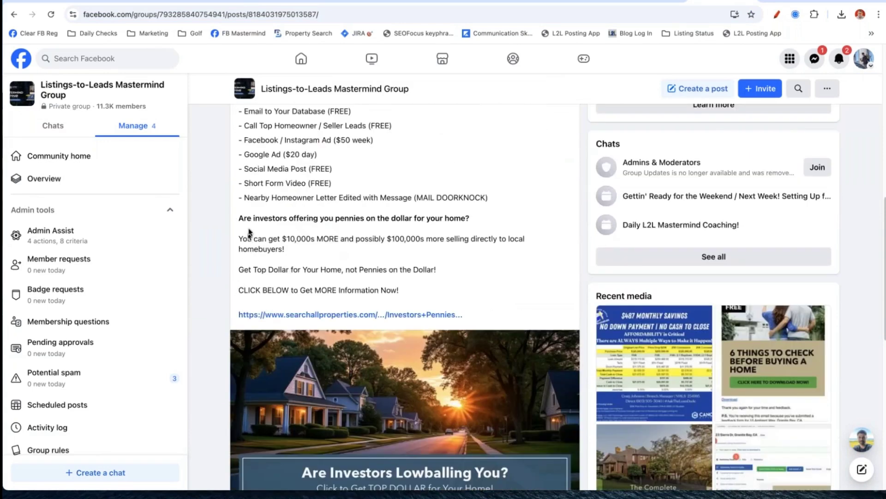
{"action": "left_click_drag", "start_coordinate": [240, 217], "coordinate": [471, 293]}
{"action": "key", "text": "ctrl+c"}
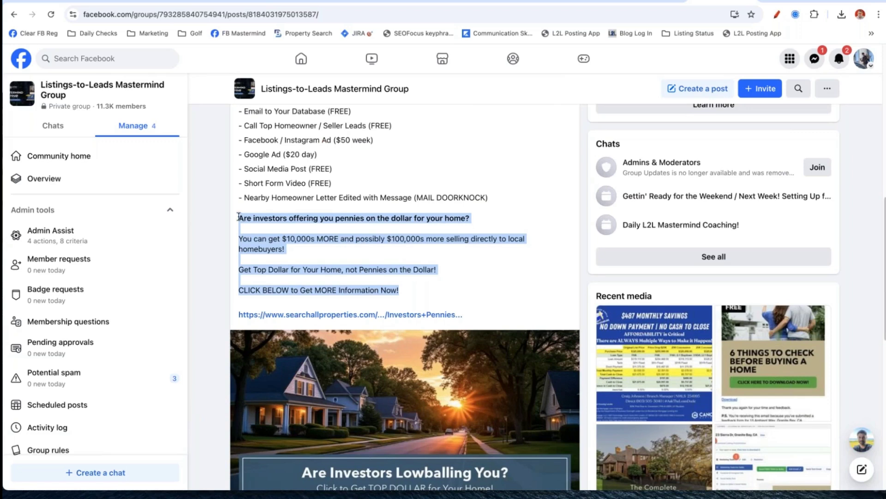
{"action": "left_click", "coordinate": [318, 218]}
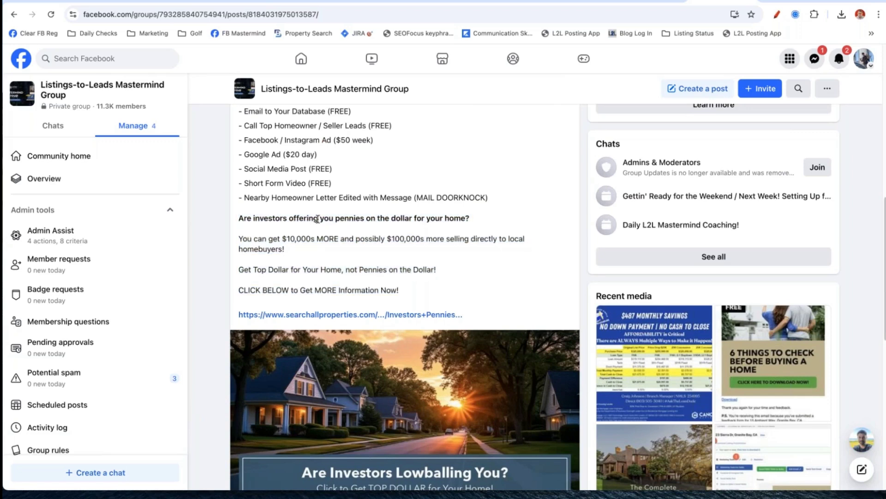
Create an email blast in Listings to Leads with the subject "Are Investors Offering Your Pennies on the Dollar for Your Home?".
{"action": "left_click", "coordinate": [226, 1]}
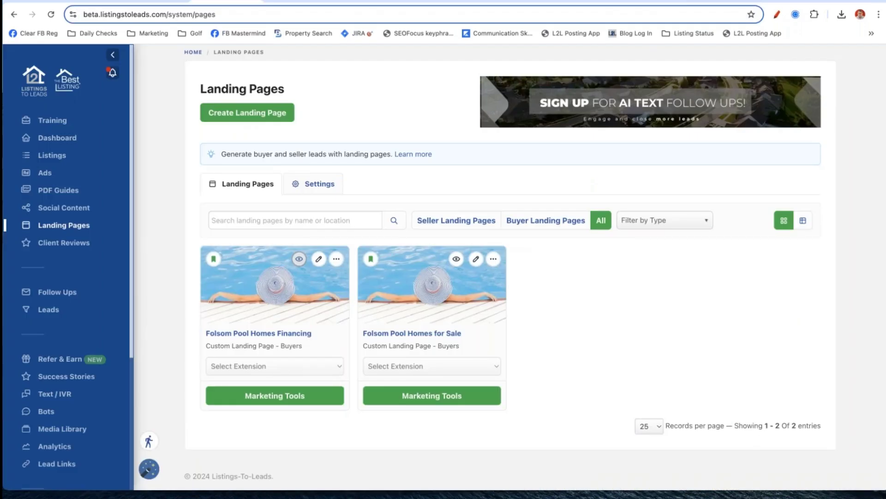
{"action": "left_click", "coordinate": [58, 292]}
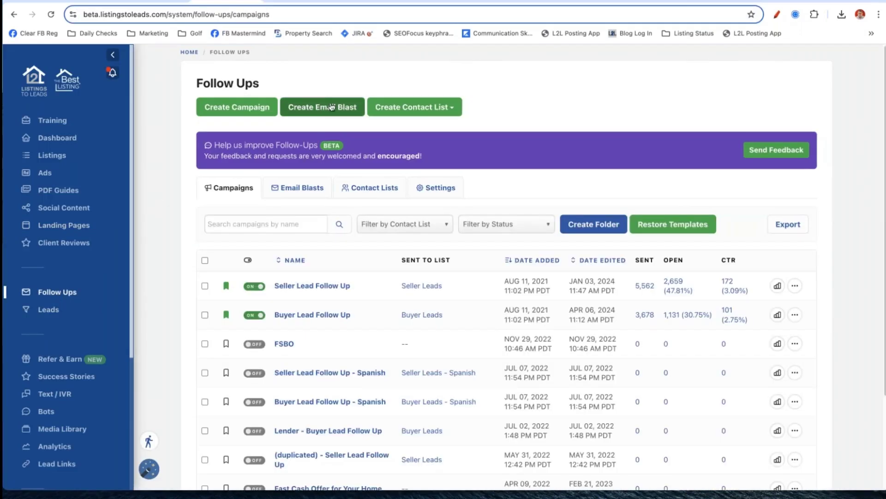
{"action": "left_click", "coordinate": [331, 108]}
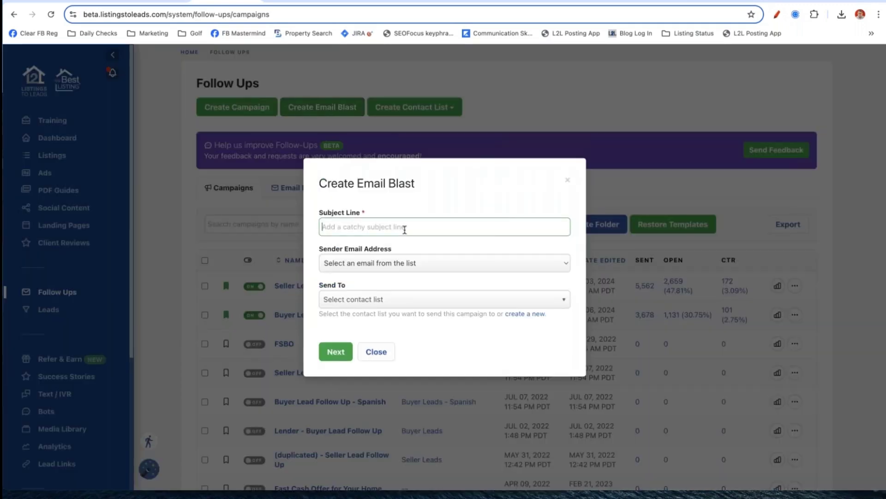
{"action": "type", "text": "Are Investors Offering Your Pennies on the Dollar for Your Home?"}
{"action": "left_click", "coordinate": [337, 352]}
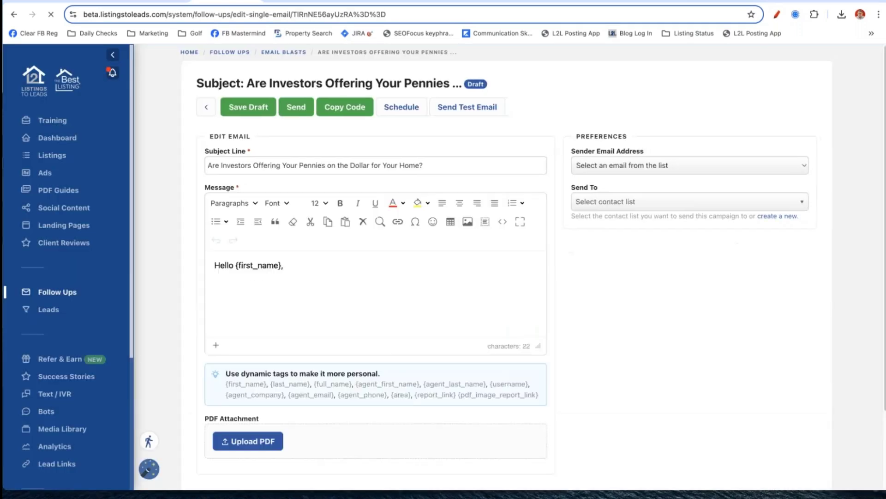
Paste the copied marketing text below the "Hello {first_name}," greeting in the email message.
{"action": "scroll", "coordinate": [340, 229], "scroll_direction": "down", "scroll_amount": 2}
{"action": "left_click", "coordinate": [340, 228]}
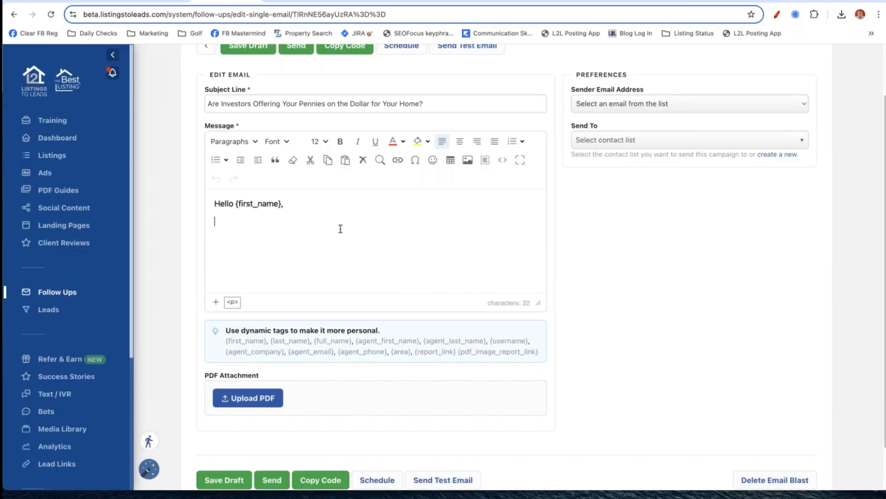
{"action": "key", "text": "ctrl+v"}
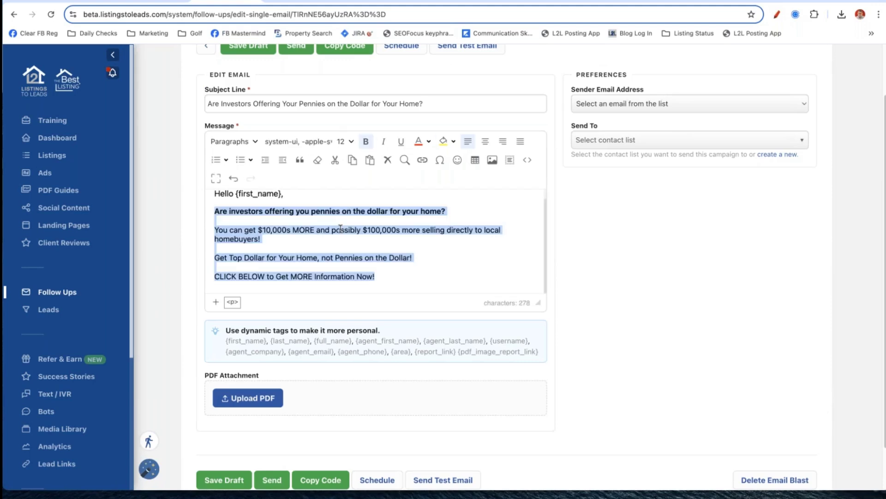
{"action": "left_click", "coordinate": [302, 229]}
{"action": "scroll", "coordinate": [580, 263], "scroll_direction": "up", "scroll_amount": 2}
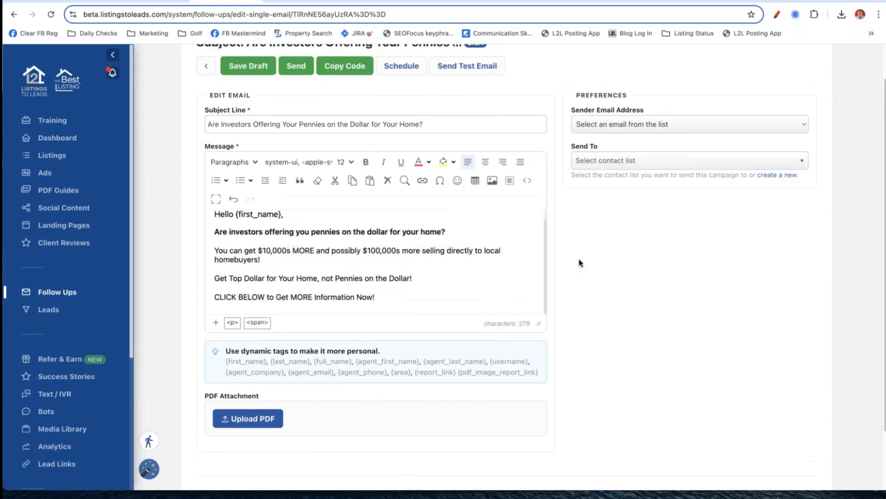
Reword the email subject line as "Are Investors Offering You or a Loved One, Pennies on the Dollar for Your Home?".
{"action": "left_click", "coordinate": [322, 217]}
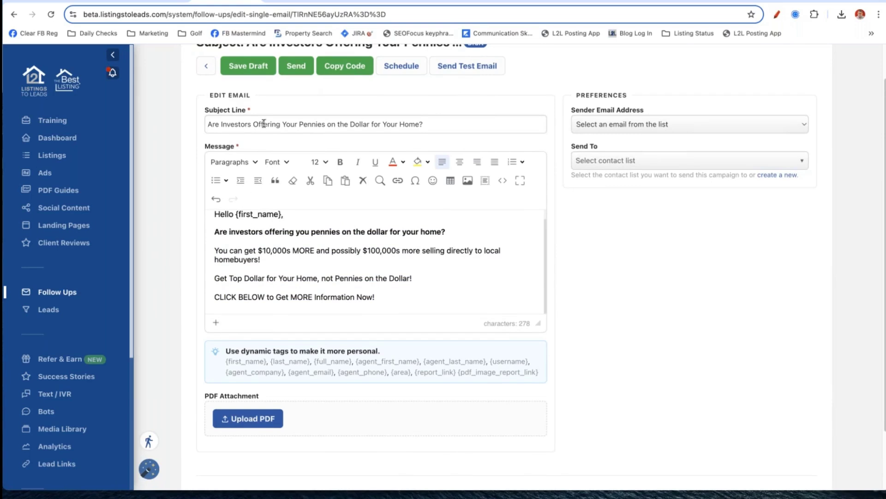
{"action": "left_click", "coordinate": [284, 124]}
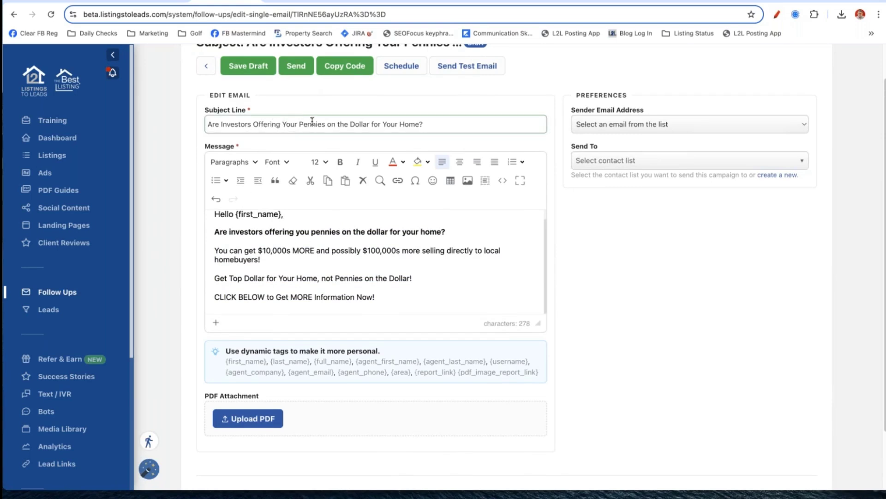
{"action": "key", "text": "BackSpace"}
{"action": "key", "text": "BackSpace"}
{"action": "type", "text": "or a "}
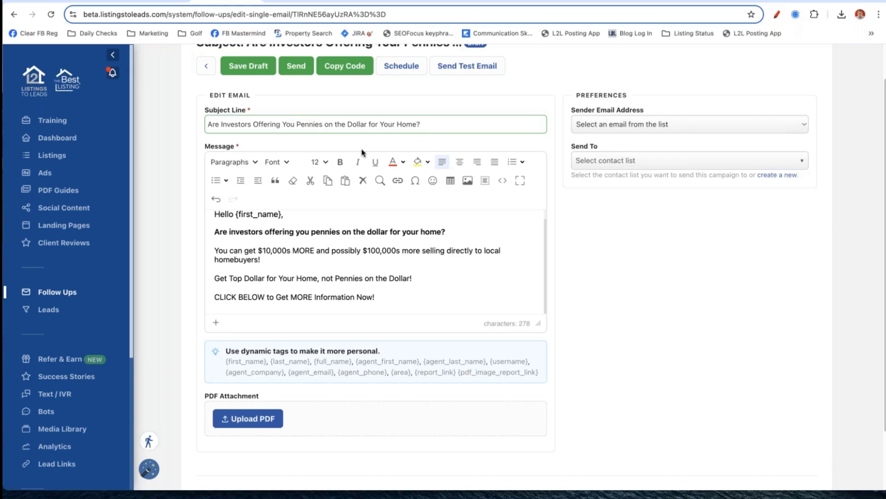
{"action": "type", "text": "Loved On"}
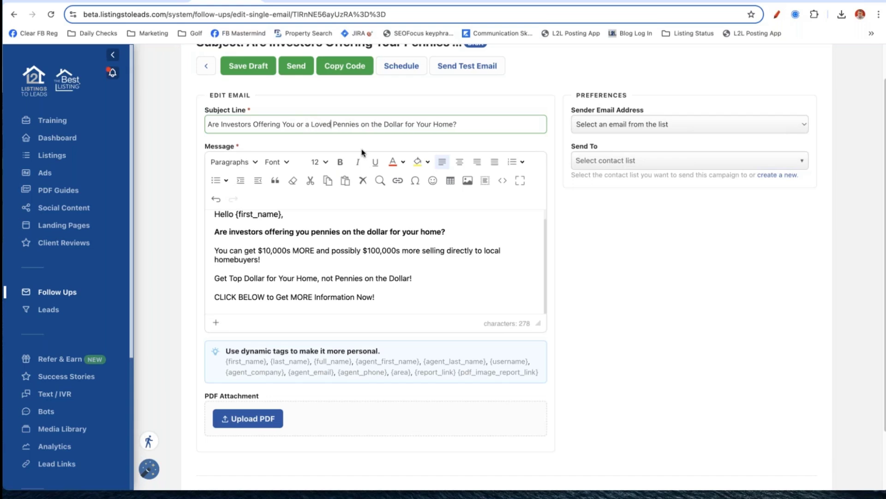
{"action": "type", "text": "e"}
{"action": "key", "text": "shift+Left"}
{"action": "key", "text": "shift+Left"}
{"action": "key", "text": "shift+Left"}
{"action": "key", "text": "shift+Left"}
{"action": "key", "text": "shift+Left"}
{"action": "key", "text": "shift+Left"}
{"action": "key", "text": "shift+Left"}
{"action": "key", "text": "shift+Left"}
{"action": "key", "text": "shift+Left"}
{"action": "key", "text": "shift+Left"}
{"action": "key", "text": "shift+Left"}
{"action": "key", "text": "shift+Left"}
{"action": "key", "text": "shift+Left"}
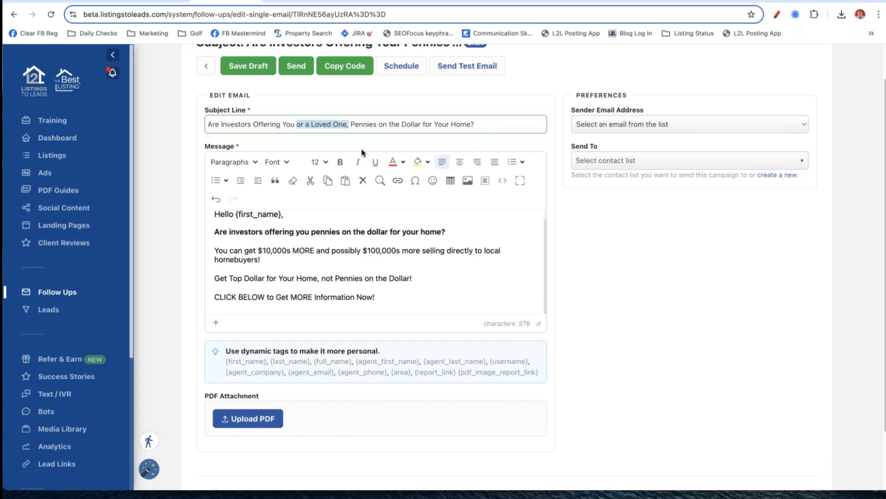
{"action": "key", "text": "Home"}
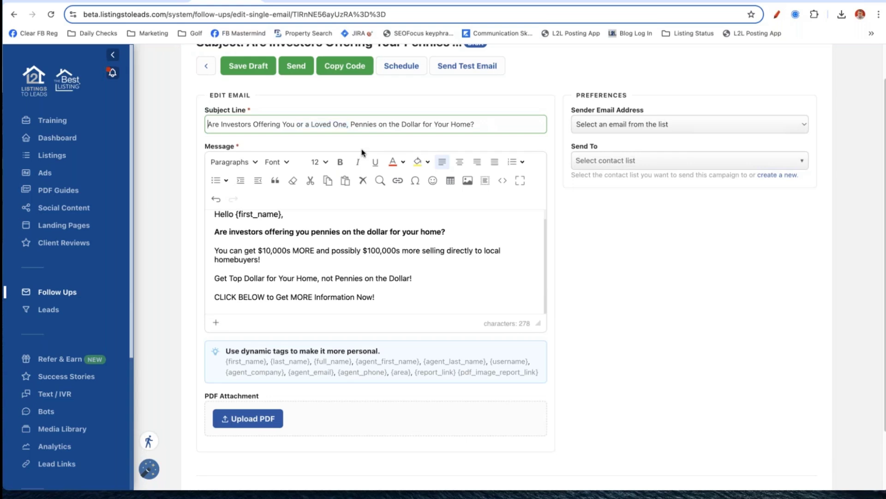
{"action": "key", "text": "ctrl+a"}
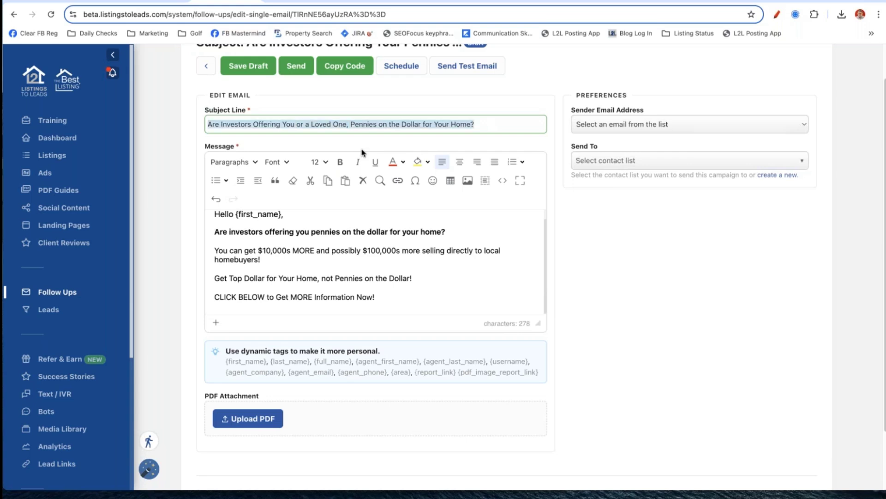
Insert the Investorslowballing image from My Files below the "CLICK BELOW to Get MORE Information Now!" line in the message.
{"action": "left_click", "coordinate": [329, 232]}
{"action": "left_click", "coordinate": [363, 269]}
{"action": "left_click", "coordinate": [386, 299]}
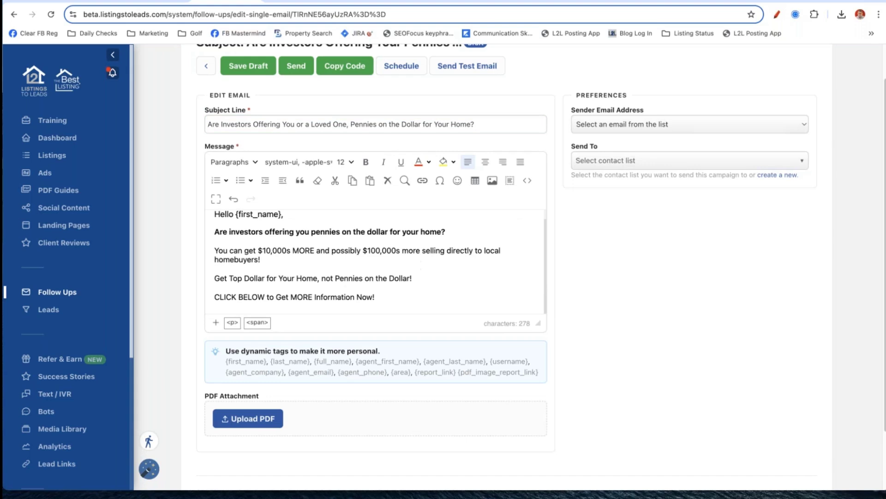
{"action": "left_click", "coordinate": [492, 182]}
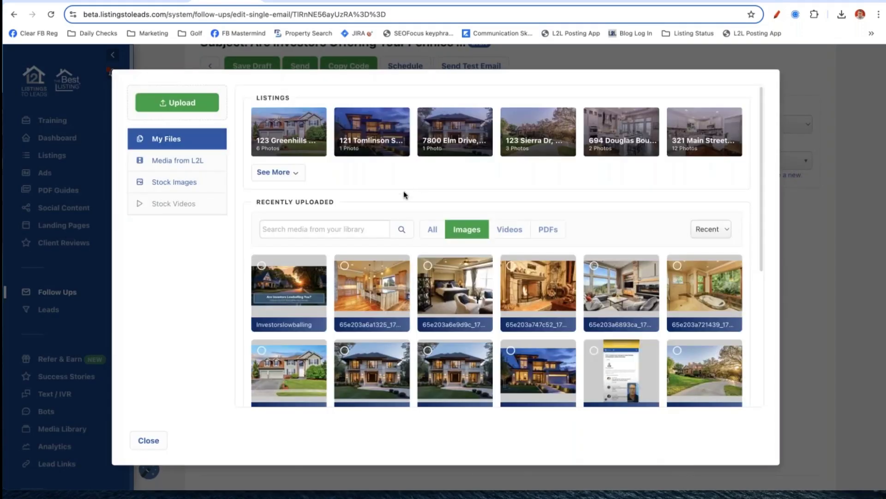
{"action": "left_click", "coordinate": [288, 284]}
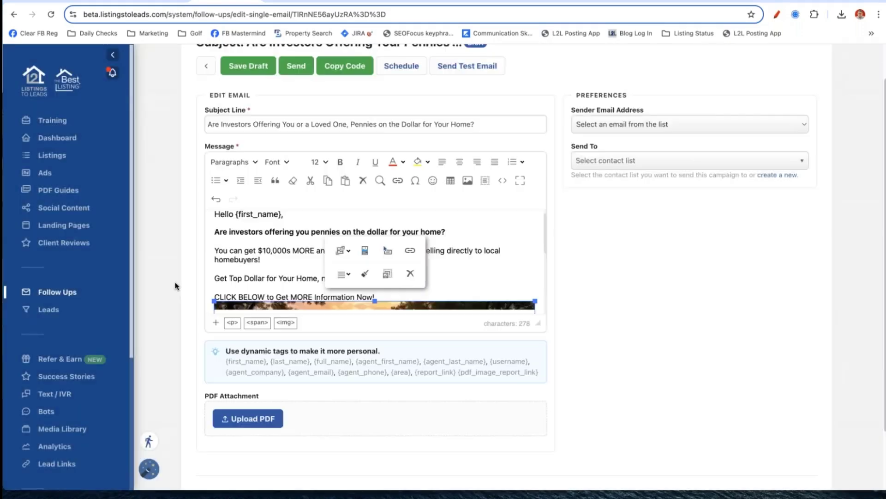
{"action": "scroll", "coordinate": [177, 284], "scroll_direction": "down", "scroll_amount": 2}
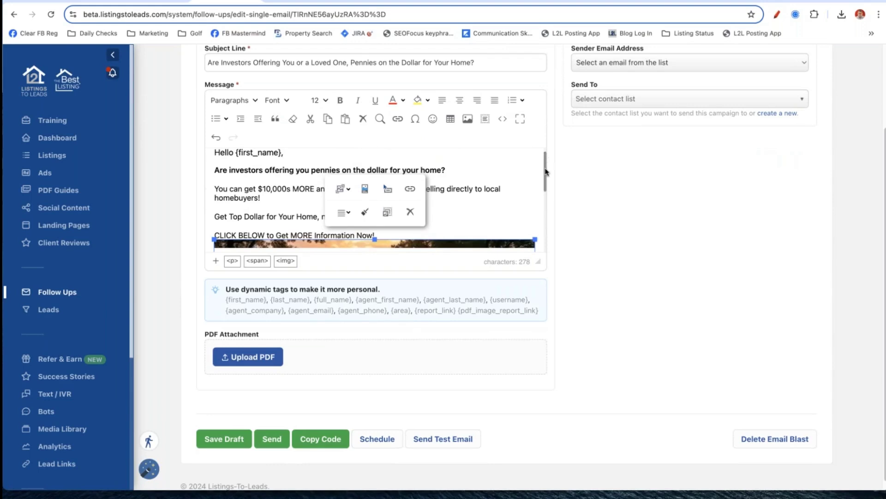
{"action": "left_click_drag", "start_coordinate": [545, 157], "coordinate": [546, 179]}
{"action": "left_click", "coordinate": [414, 179]}
{"action": "scroll", "coordinate": [414, 178], "scroll_direction": "down", "scroll_amount": 3}
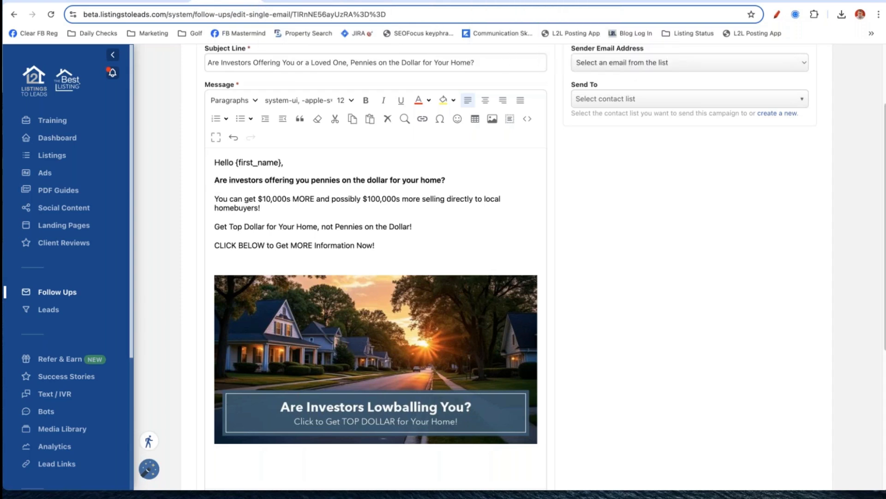
Link the inserted image to the copied "Investors Pennies on the Dollar" landing page URL, set to open in a new tab.
{"action": "left_click", "coordinate": [580, 301]}
{"action": "left_click", "coordinate": [402, 310]}
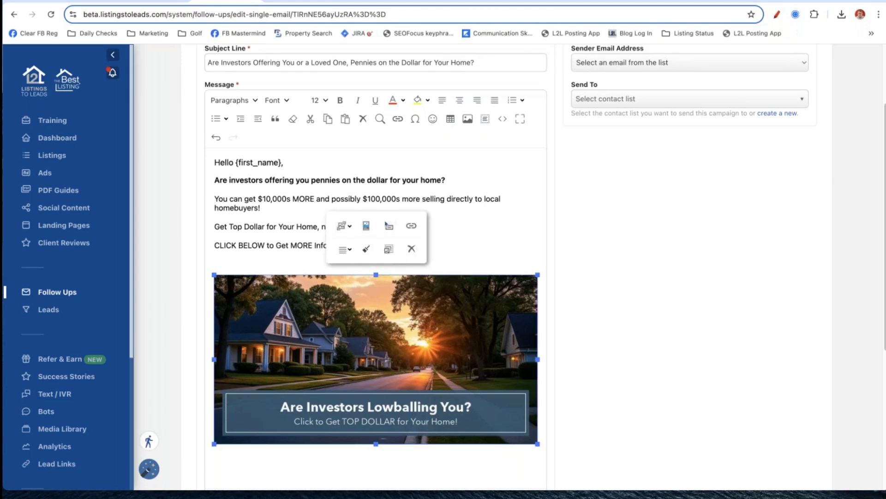
{"action": "left_click", "coordinate": [411, 226]}
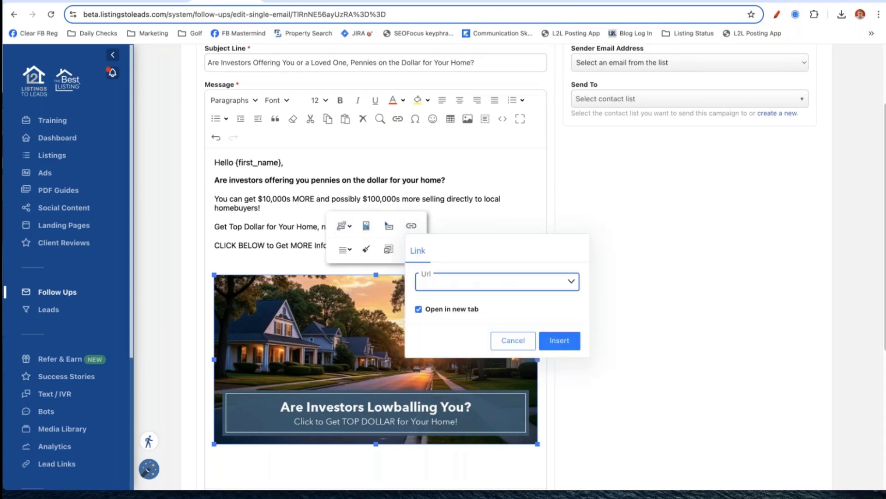
{"action": "key", "text": "ctrl+v"}
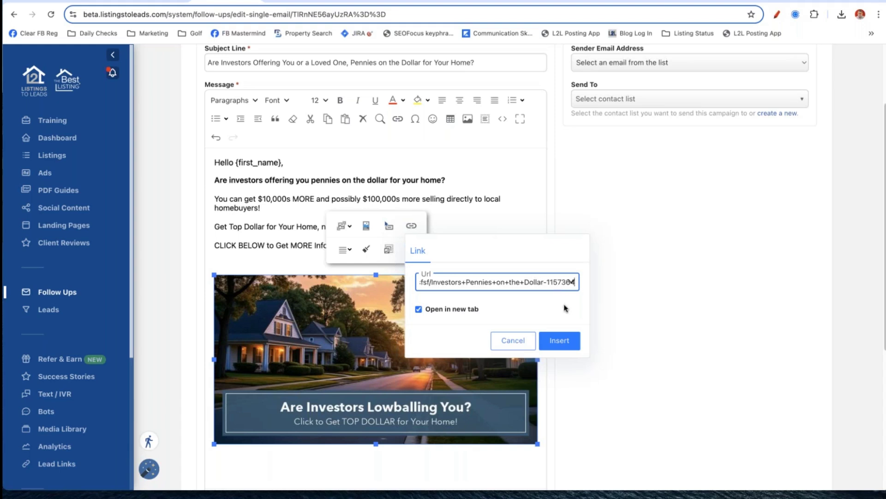
{"action": "left_click", "coordinate": [560, 342]}
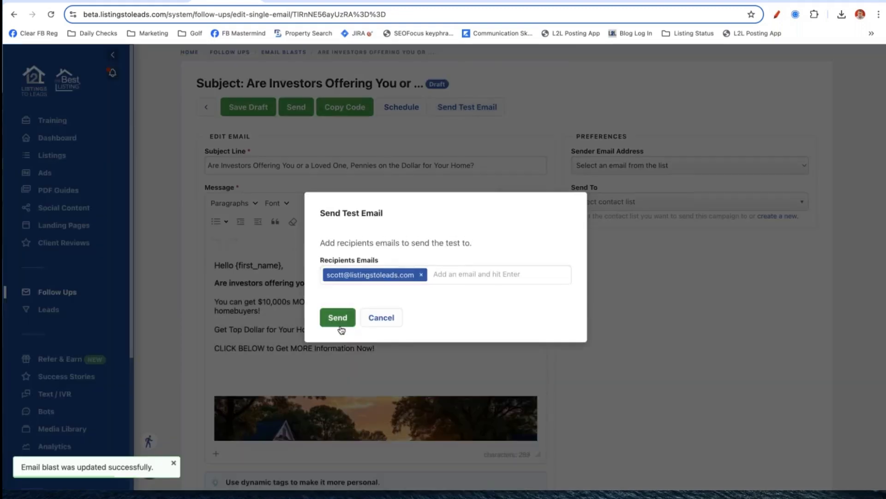
Send a test of the email blast and review the headline and linked image in the received message.
{"action": "left_click", "coordinate": [336, 318]}
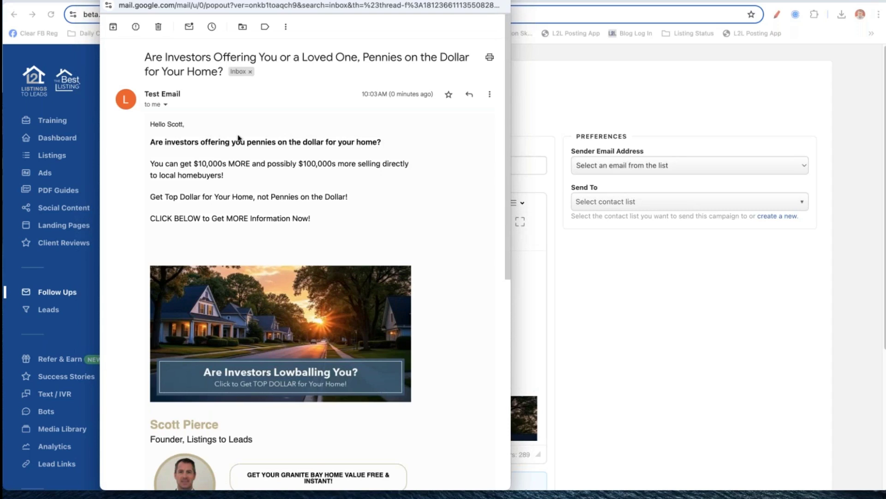
{"action": "left_click_drag", "start_coordinate": [230, 141], "coordinate": [348, 151]}
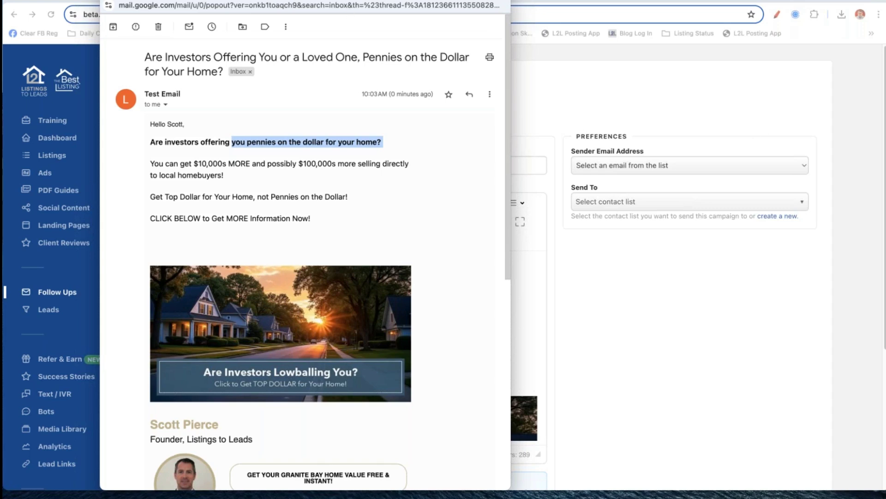
{"action": "left_click_drag", "start_coordinate": [304, 5], "coordinate": [499, 5]}
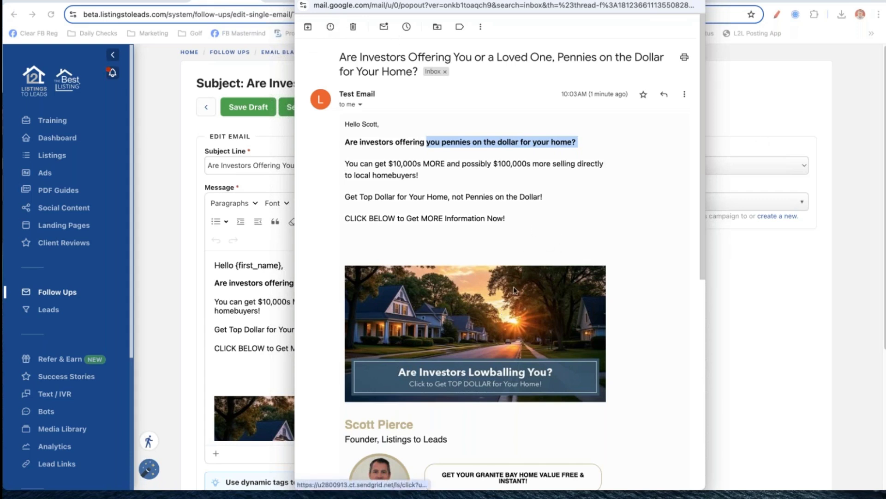
{"action": "left_click", "coordinate": [711, 176]}
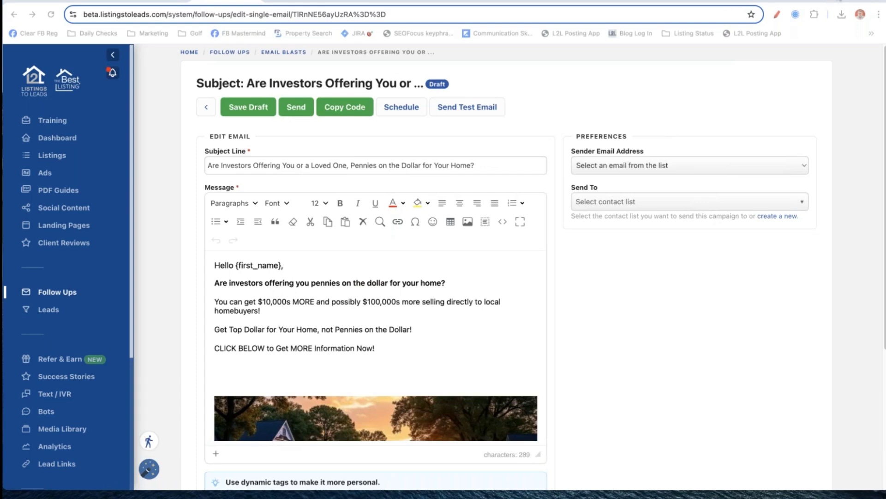
Open the landing page searchallproperties.com/custom-landing-sellers/sfsf/Investors+Pennies+on+the+Dollar-1157364 in a new browser tab.
{"action": "key", "text": "ctrl+t"}
{"action": "type", "text": "searchallproperties.com/custom-landing-sellers/sfsf/Investors+Pennies+on+the+Dollar-1157364"}
{"action": "key", "text": "Return"}
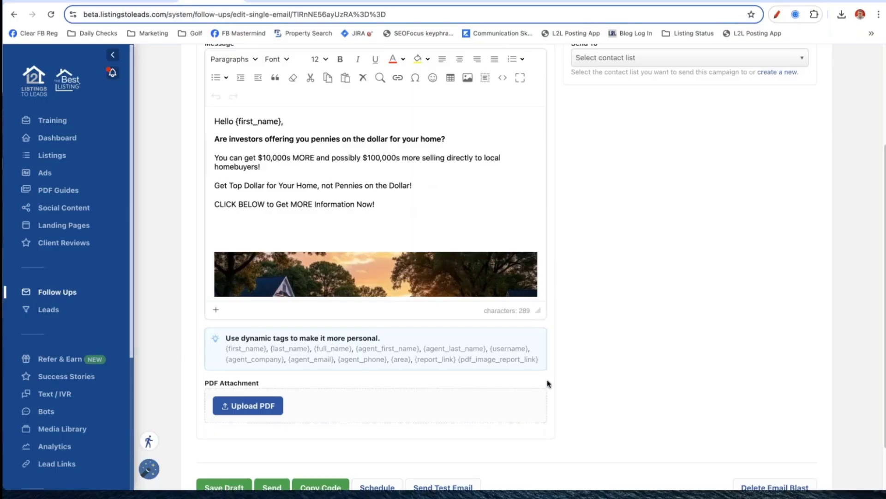
Add the landing page URL again as the link on the "Are Investors Lowballing You?" image in the email message.
{"action": "scroll", "coordinate": [618, 283], "scroll_direction": "down", "scroll_amount": 3}
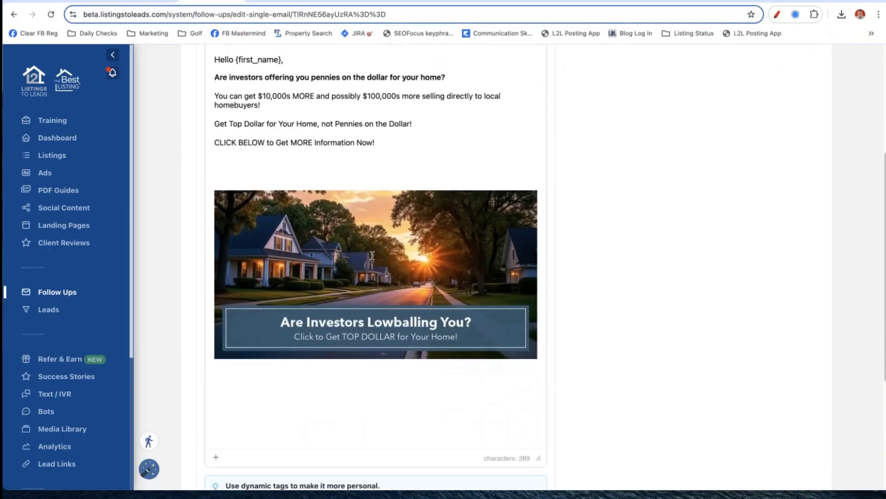
{"action": "left_click", "coordinate": [373, 244]}
{"action": "left_click", "coordinate": [433, 141]}
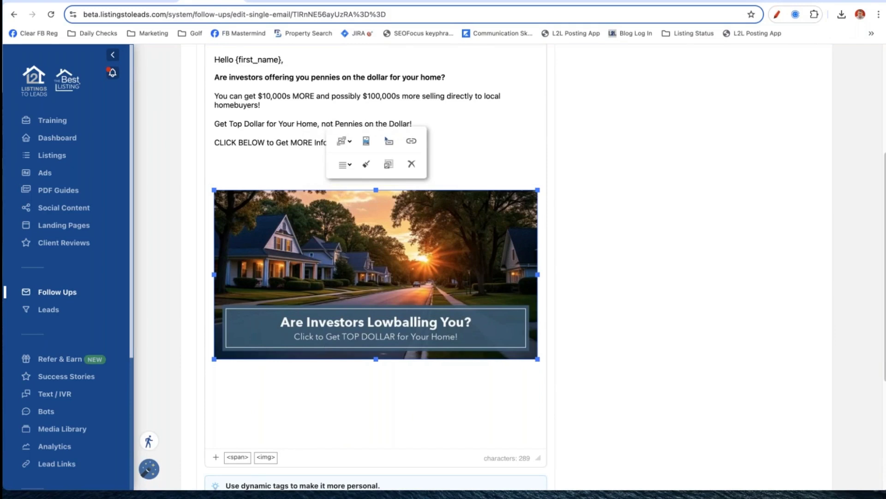
{"action": "left_click", "coordinate": [410, 140]}
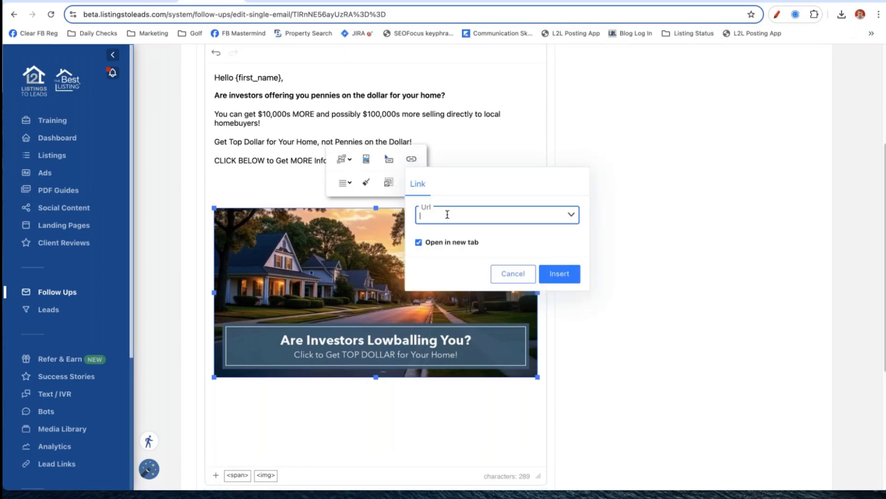
{"action": "key", "text": "ctrl+v"}
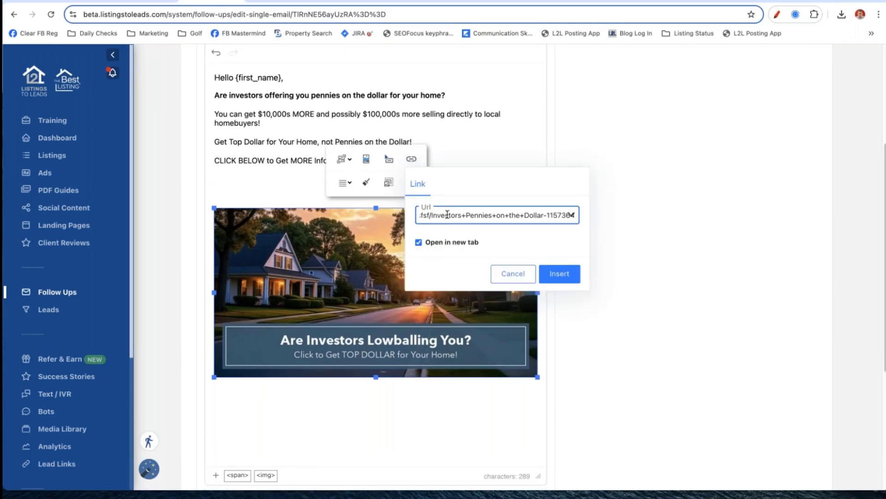
{"action": "left_click", "coordinate": [559, 274]}
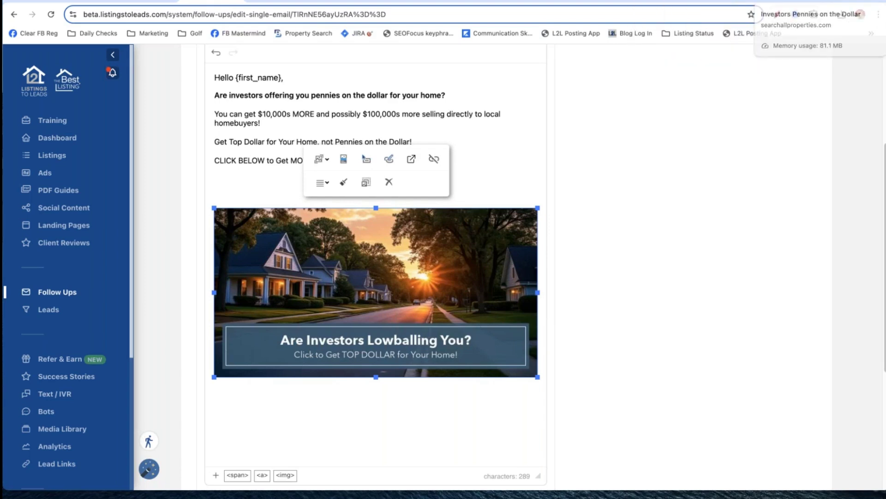
Open the "1 Minute Lead Gen & Engagement Tips!" playlist from the Listings-to-Leads YouTube channel in a new tab and pause its first video.
{"action": "key", "text": "ctrl+t"}
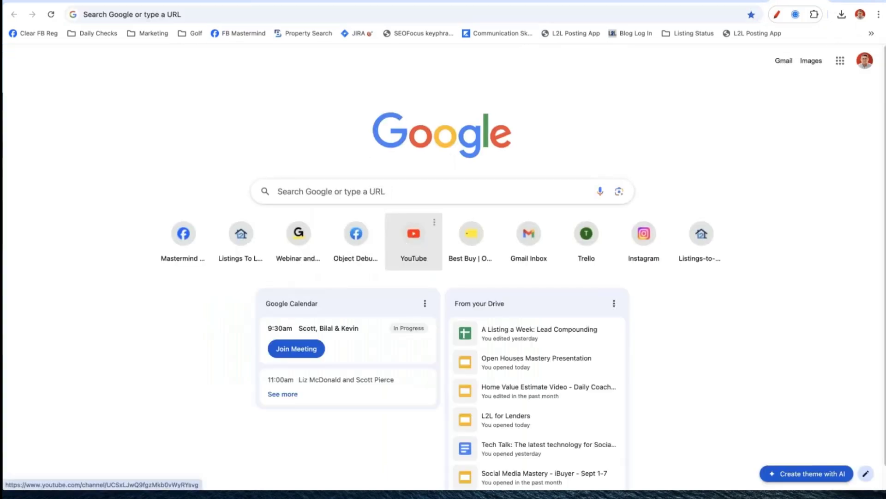
{"action": "left_click", "coordinate": [428, 238]}
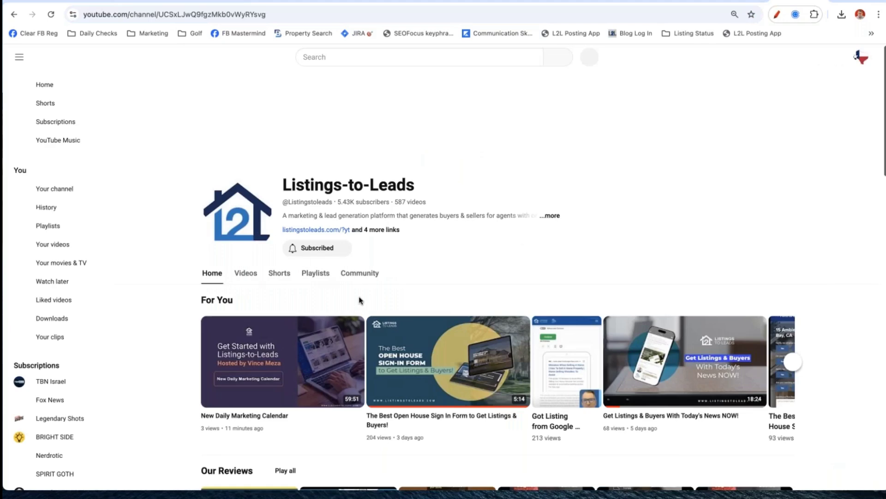
{"action": "left_click", "coordinate": [315, 275]}
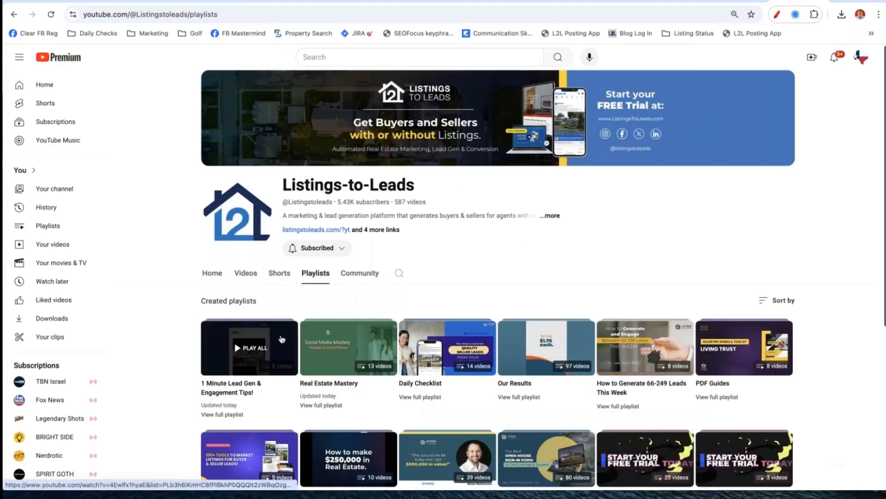
{"action": "left_click", "coordinate": [244, 346]}
{"action": "left_click", "coordinate": [424, 13]}
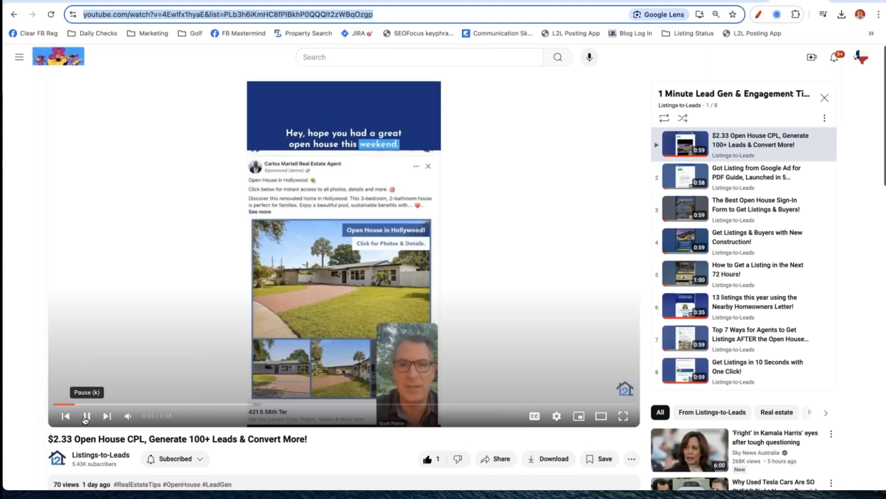
{"action": "left_click", "coordinate": [52, 403]}
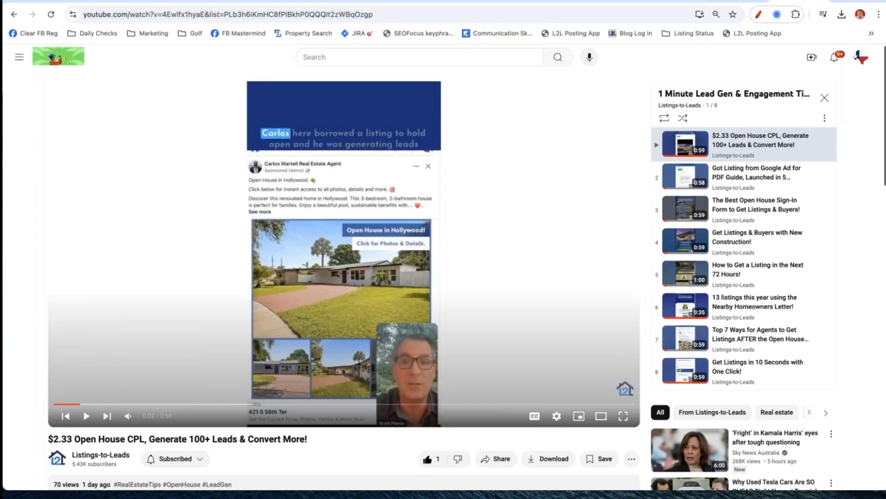